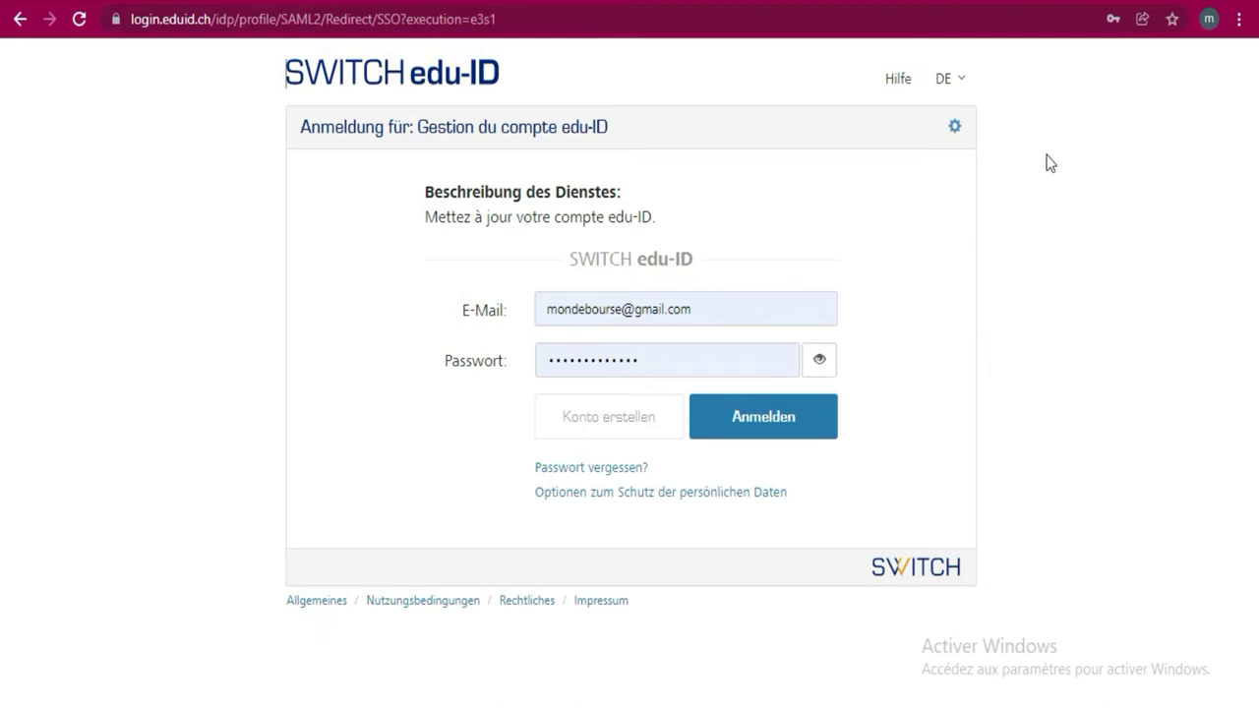
Switch the login page to French and sign in to the edu-ID account with the prefilled credentials
{"action": "left_click", "coordinate": [961, 85]}
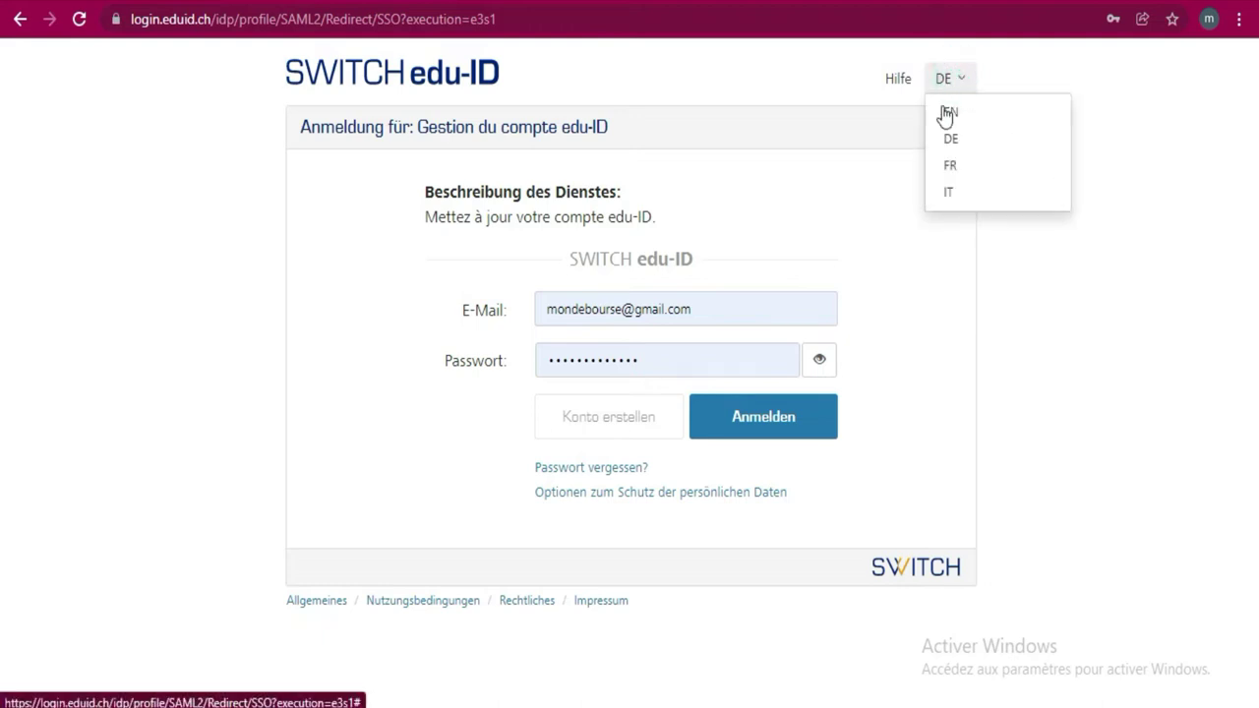
{"action": "left_click", "coordinate": [944, 163]}
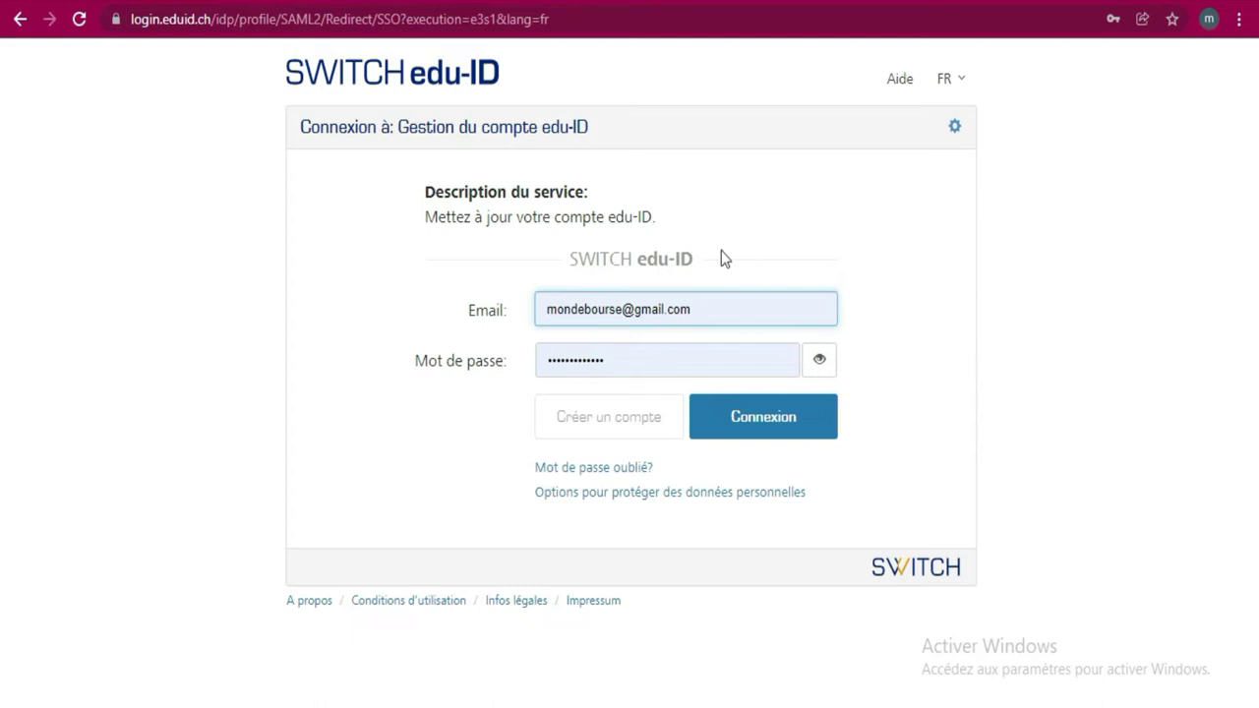
{"action": "left_click", "coordinate": [731, 302]}
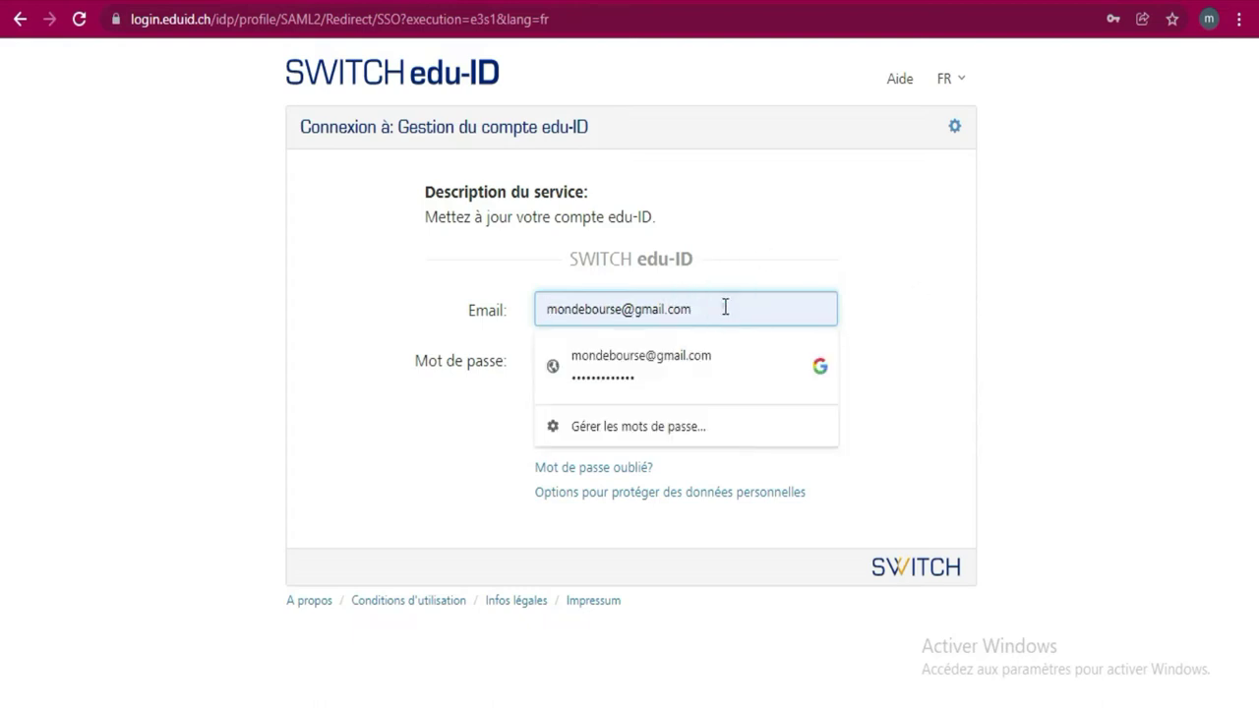
{"action": "left_click", "coordinate": [887, 292]}
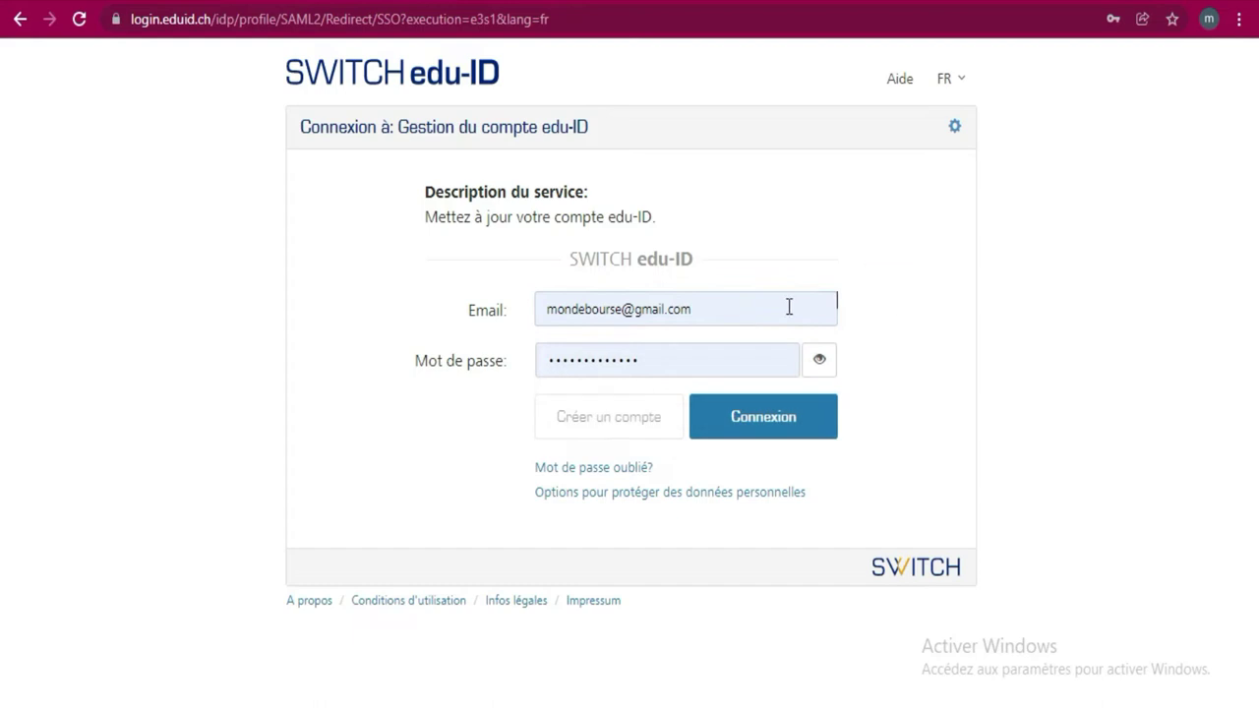
{"action": "left_click", "coordinate": [708, 309]}
{"action": "left_click_drag", "start_coordinate": [704, 308], "coordinate": [424, 309]}
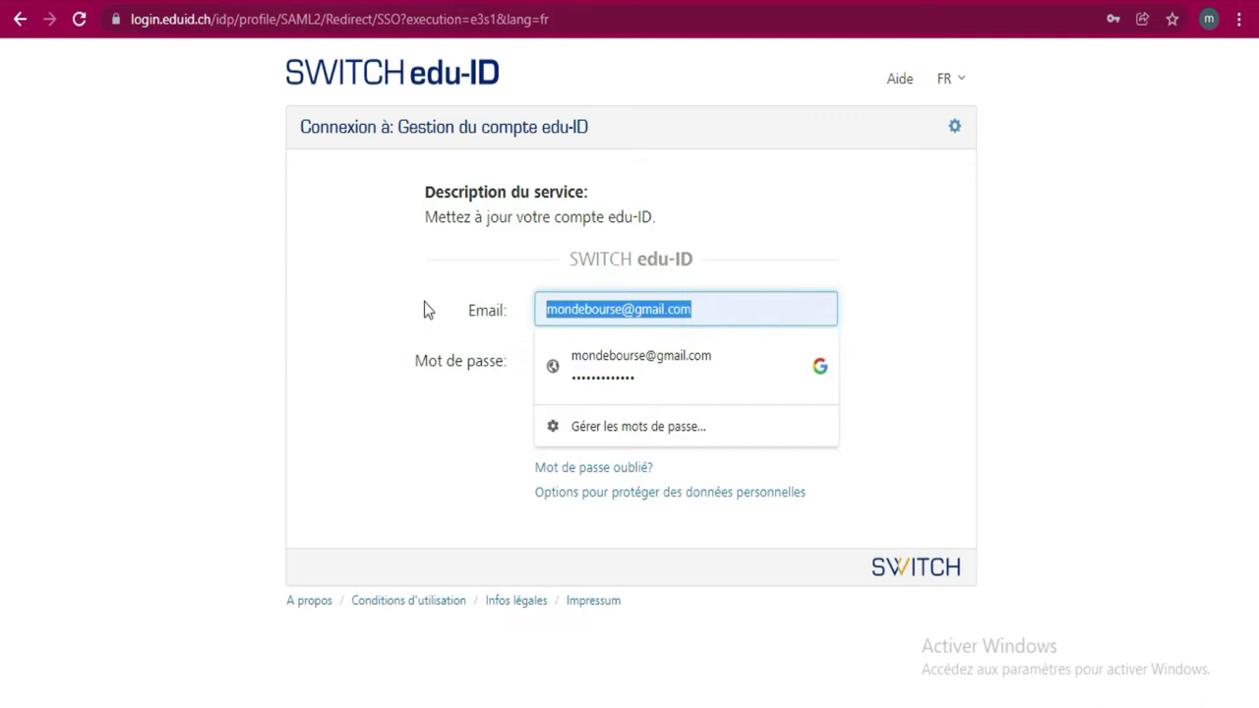
{"action": "left_click", "coordinate": [935, 331]}
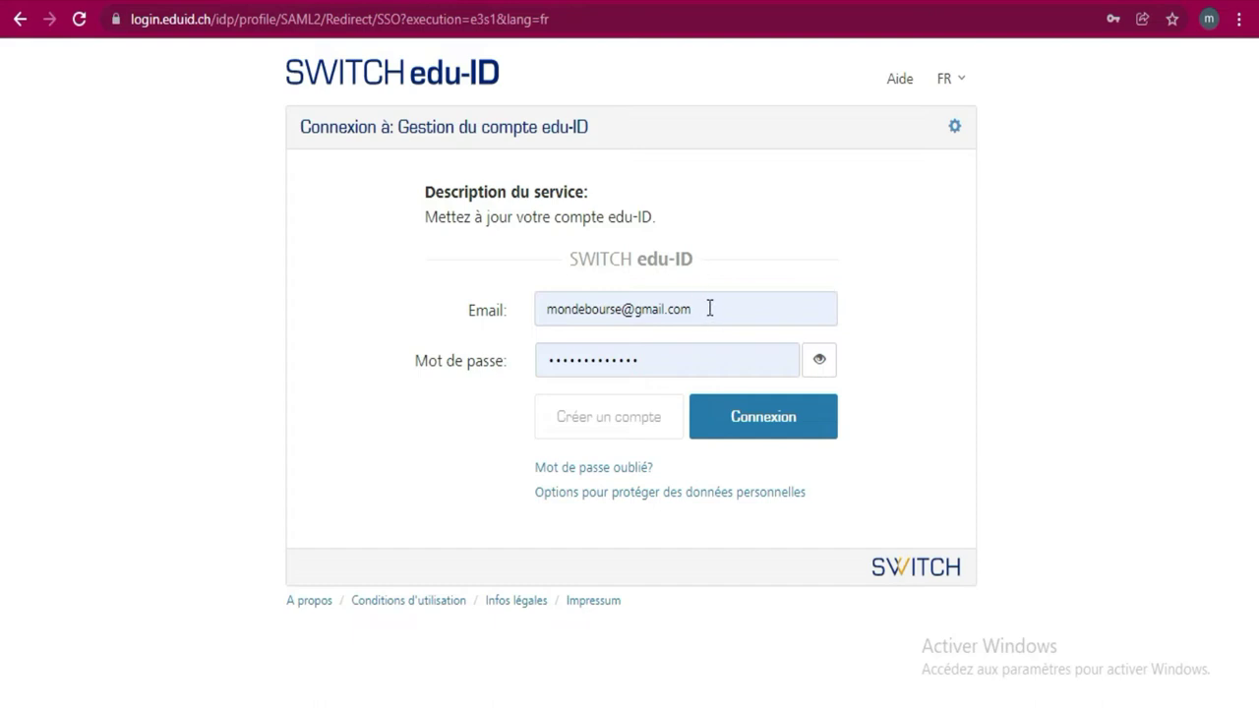
{"action": "left_click", "coordinate": [760, 417]}
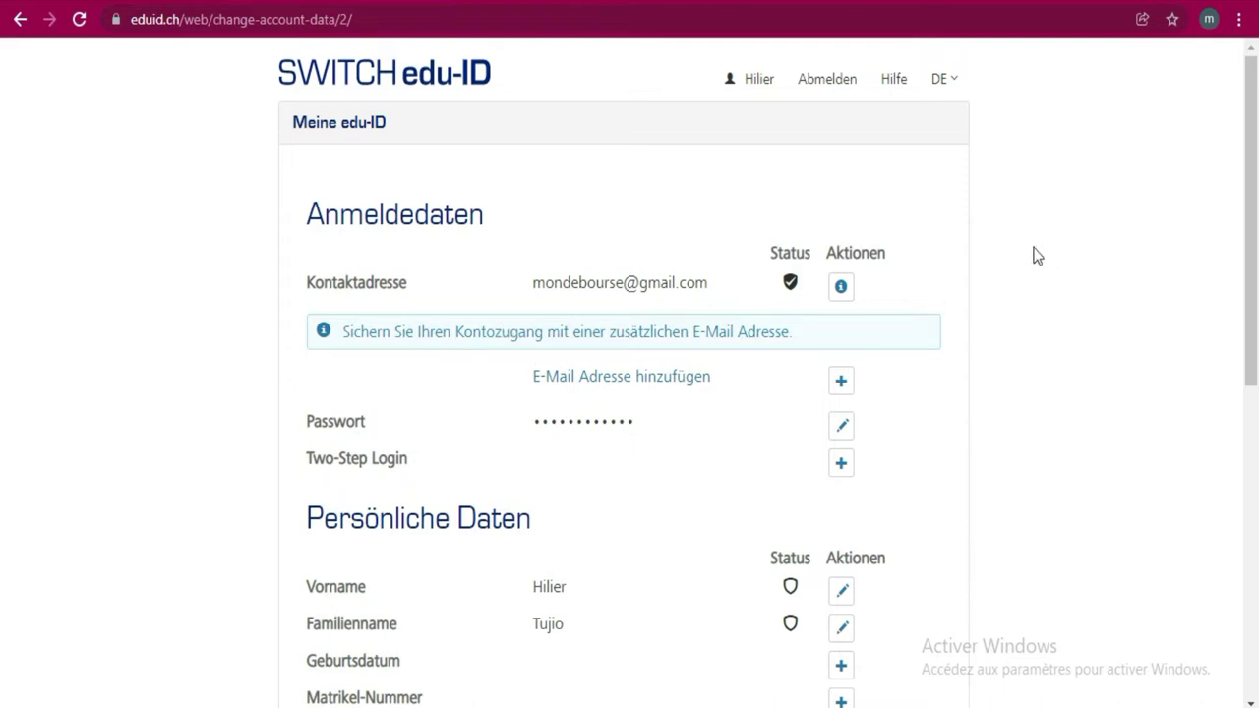
Switch the display language of the edu-ID account page to French
{"action": "scroll", "coordinate": [1033, 291], "scroll_direction": "down", "scroll_amount": 3}
{"action": "scroll", "coordinate": [1033, 292], "scroll_direction": "up", "scroll_amount": 3}
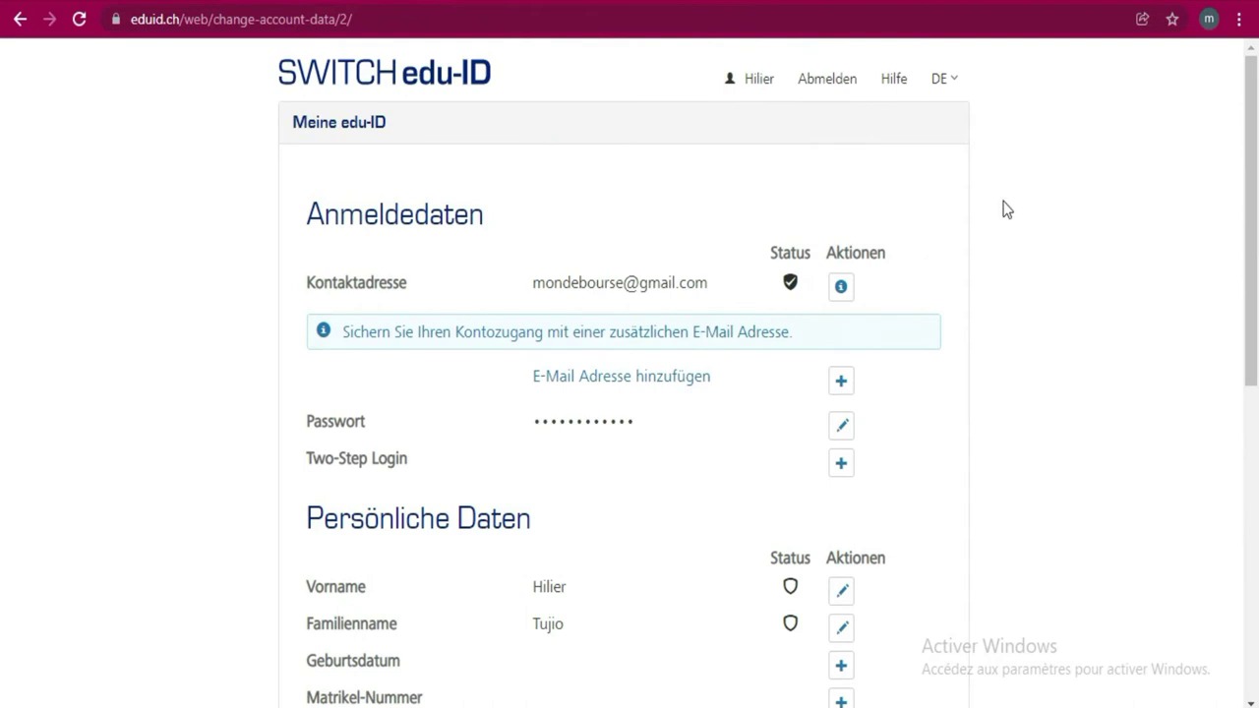
{"action": "left_click", "coordinate": [946, 82]}
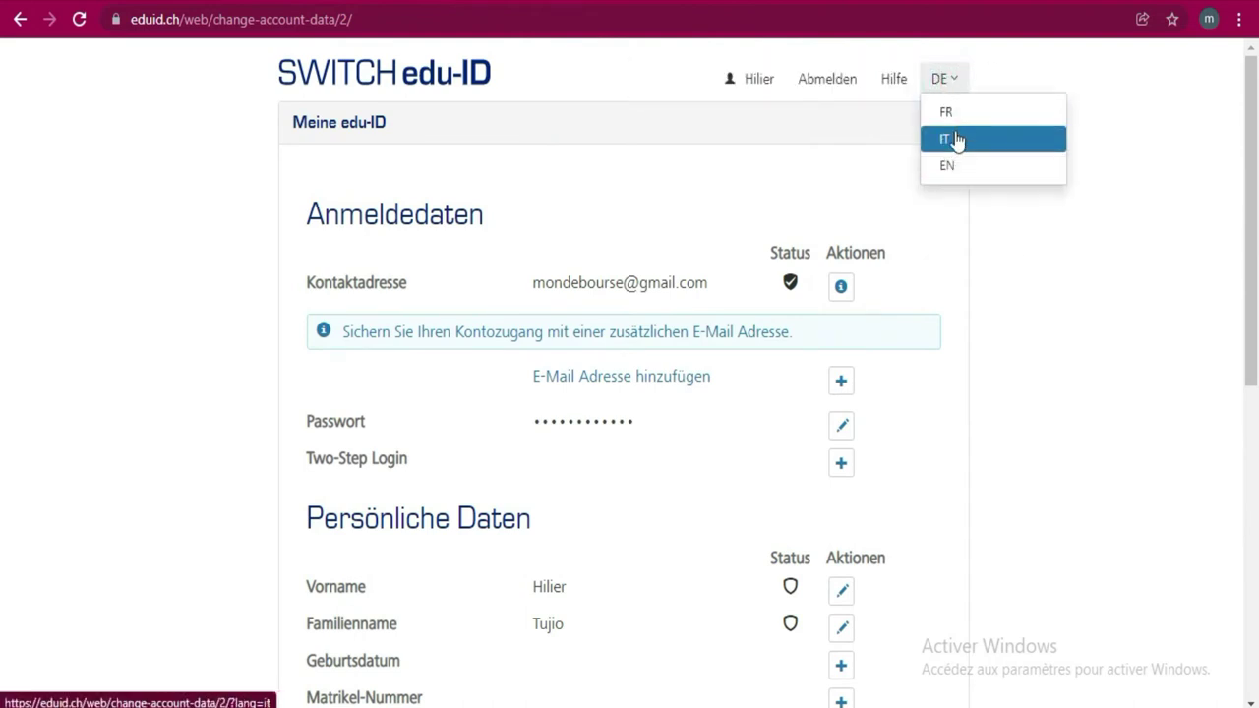
{"action": "left_click", "coordinate": [953, 115]}
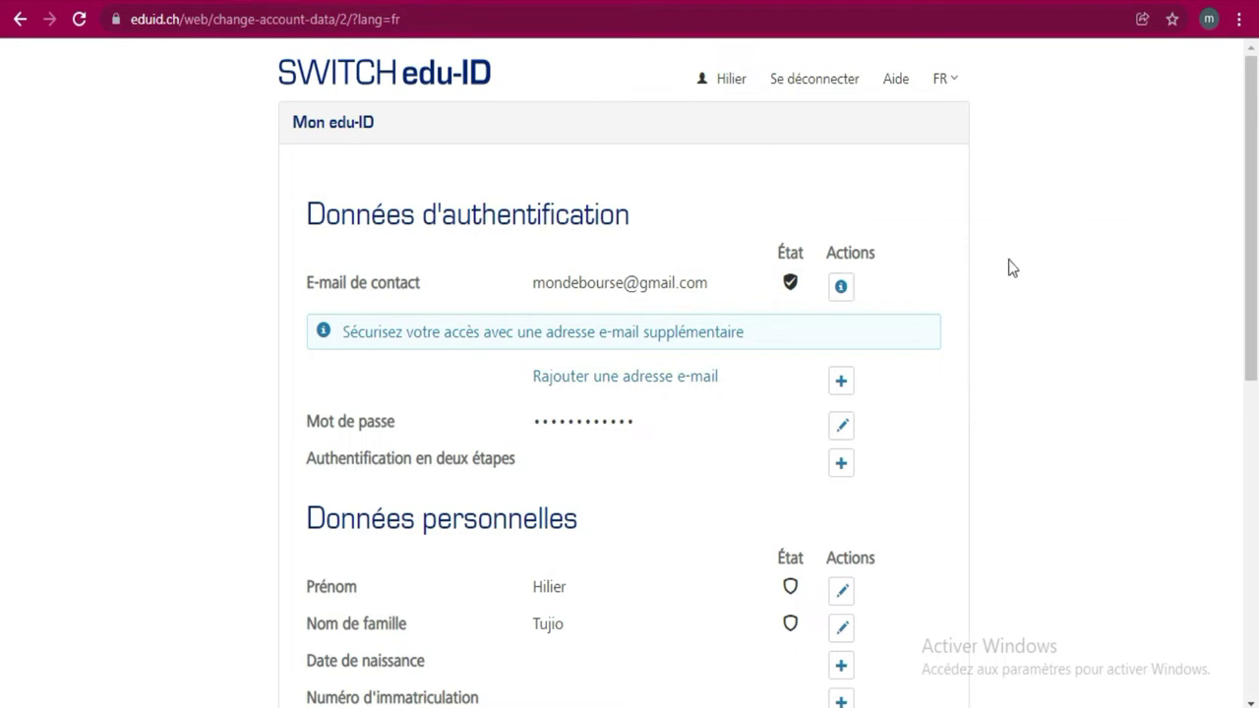
View the two-step authentication settings from the authentication data, and return to the account overview
{"action": "scroll", "coordinate": [1008, 262], "scroll_direction": "down", "scroll_amount": 1}
{"action": "scroll", "coordinate": [1008, 263], "scroll_direction": "up", "scroll_amount": 1}
{"action": "mouse_move", "coordinate": [790, 284]}
{"action": "left_click", "coordinate": [846, 472]}
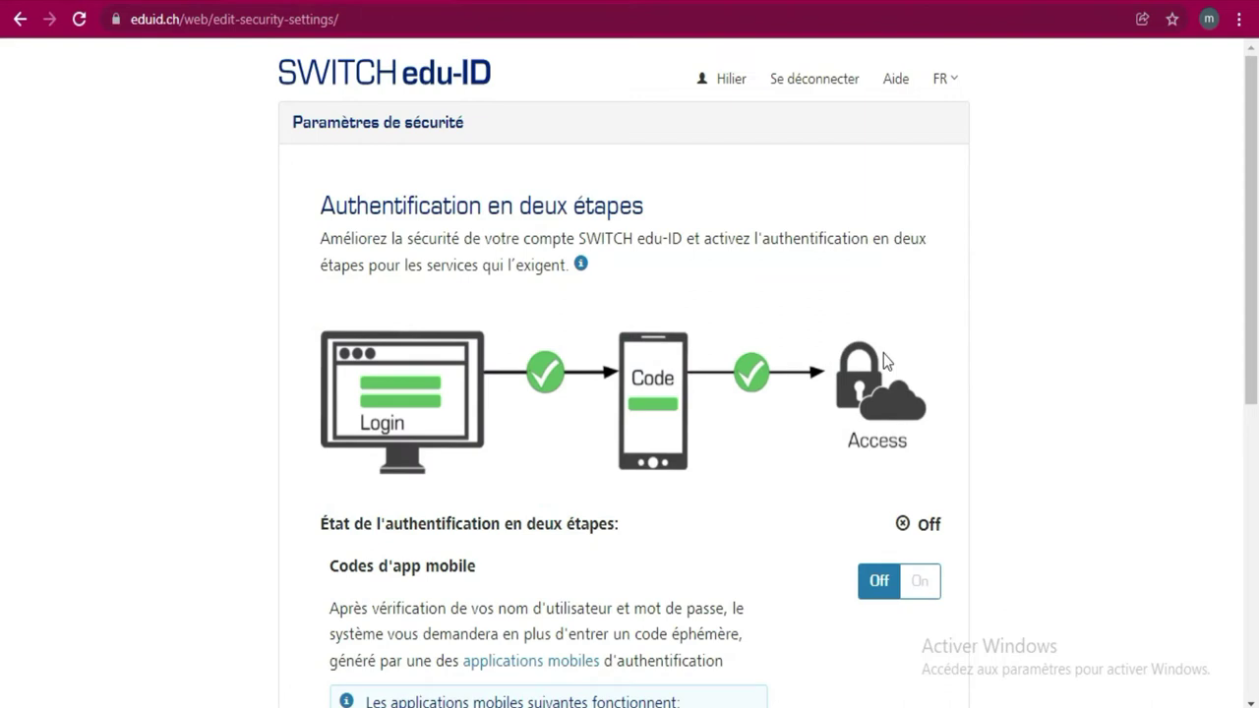
{"action": "scroll", "coordinate": [883, 353], "scroll_direction": "down", "scroll_amount": 3}
{"action": "scroll", "coordinate": [883, 353], "scroll_direction": "up", "scroll_amount": 3}
{"action": "left_click", "coordinate": [20, 26]}
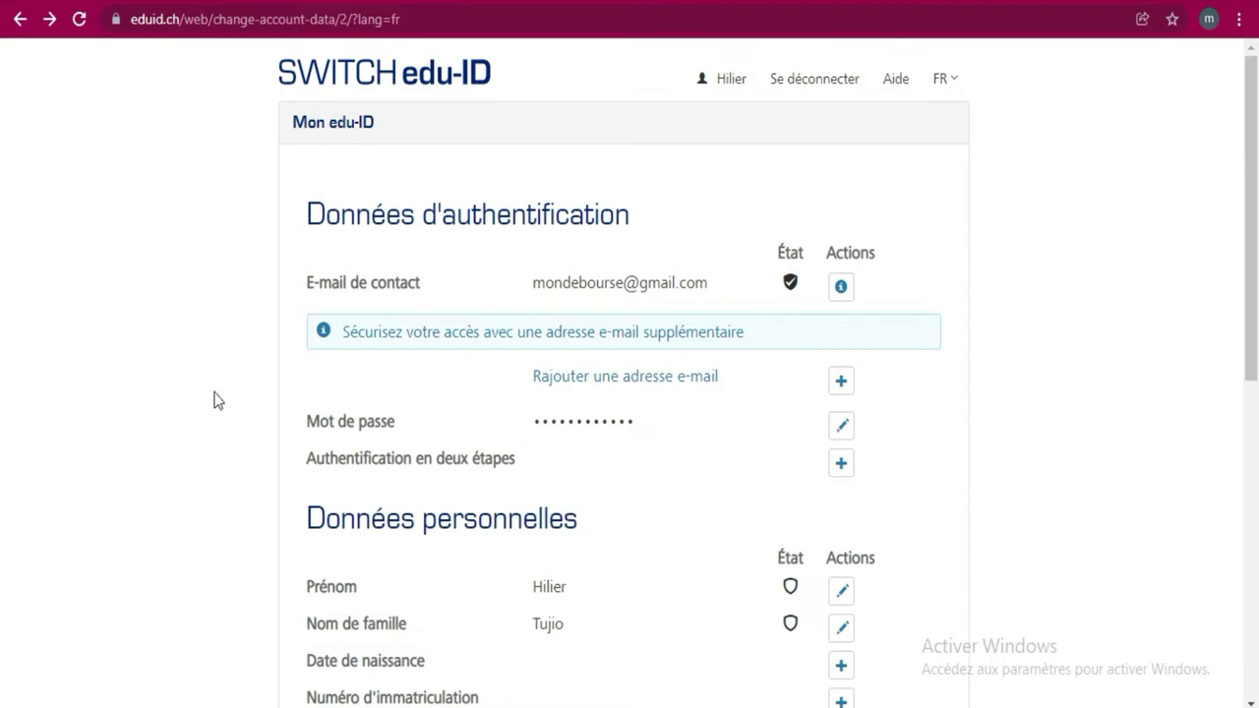
Add the account holder's date of birth to the personal data and save it
{"action": "scroll", "coordinate": [658, 422], "scroll_direction": "down", "scroll_amount": 1}
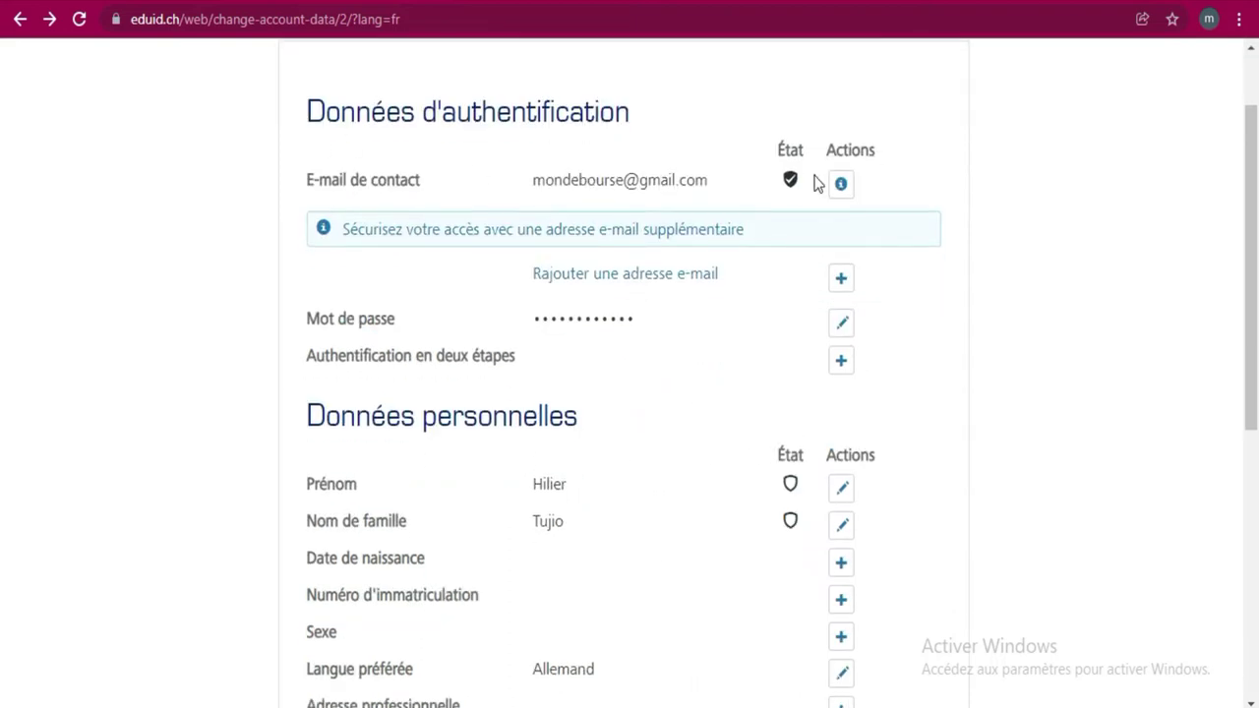
{"action": "scroll", "coordinate": [753, 265], "scroll_direction": "down", "scroll_amount": 1}
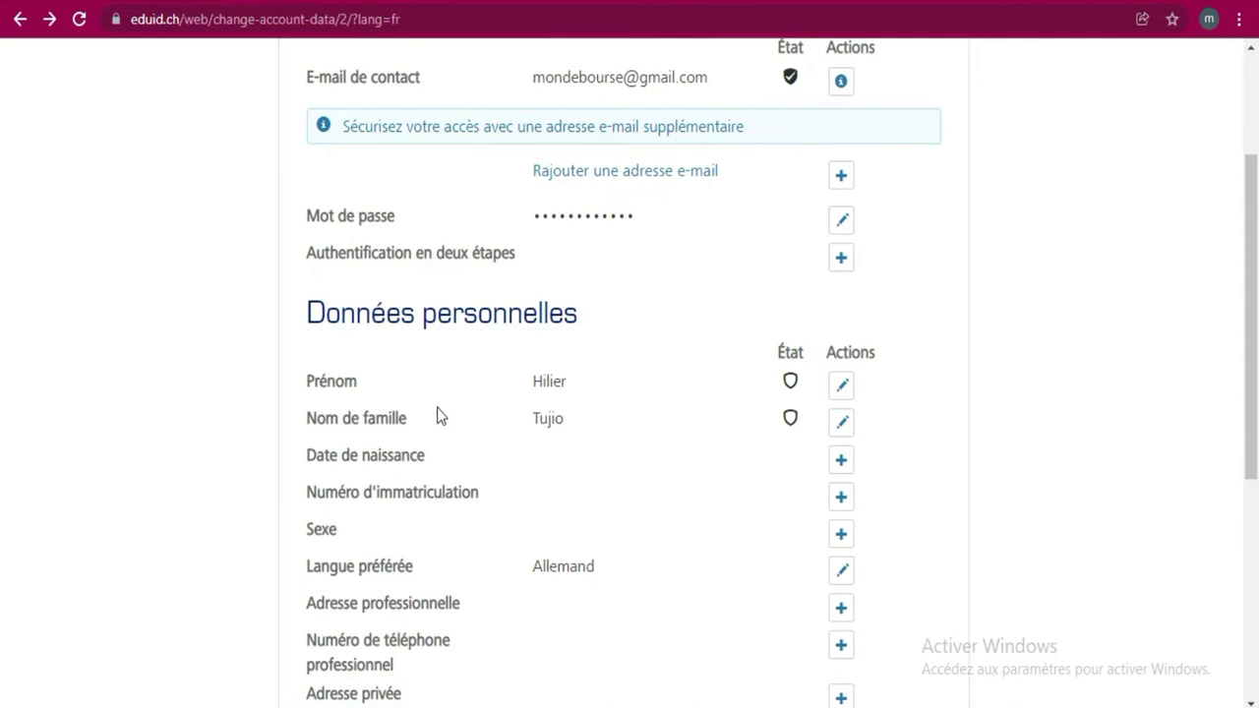
{"action": "scroll", "coordinate": [522, 295], "scroll_direction": "down", "scroll_amount": 2}
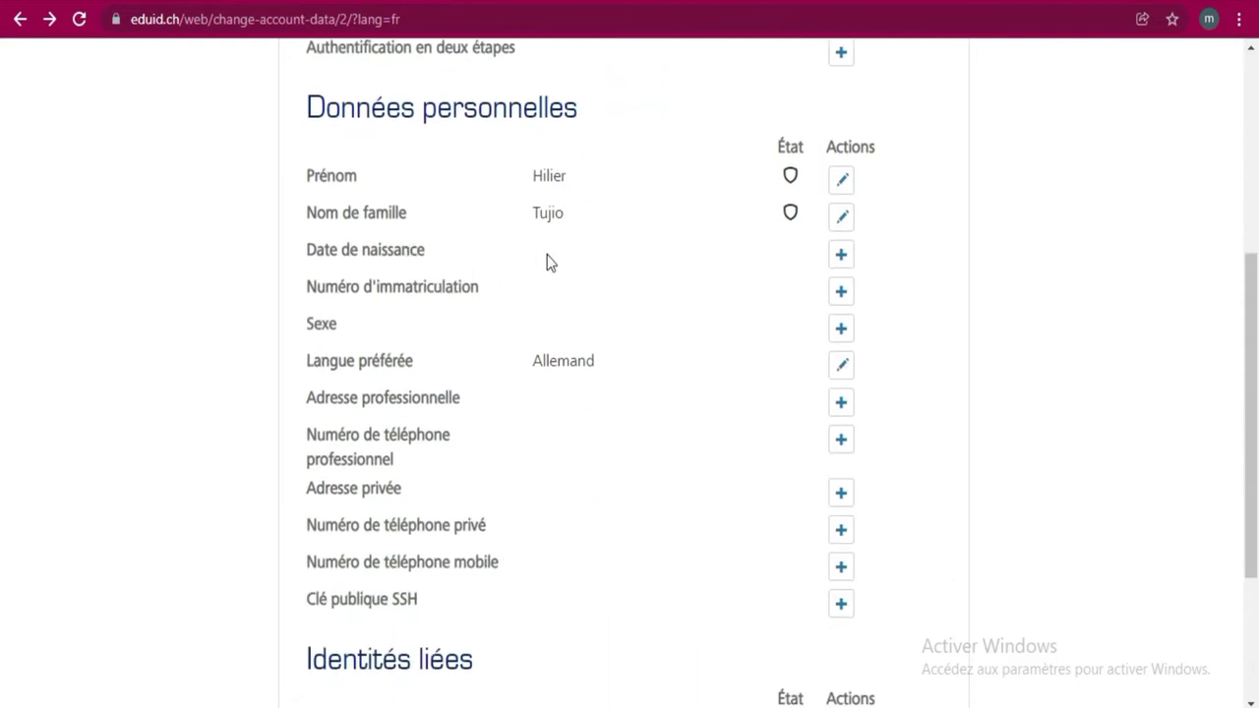
{"action": "left_click", "coordinate": [841, 258]}
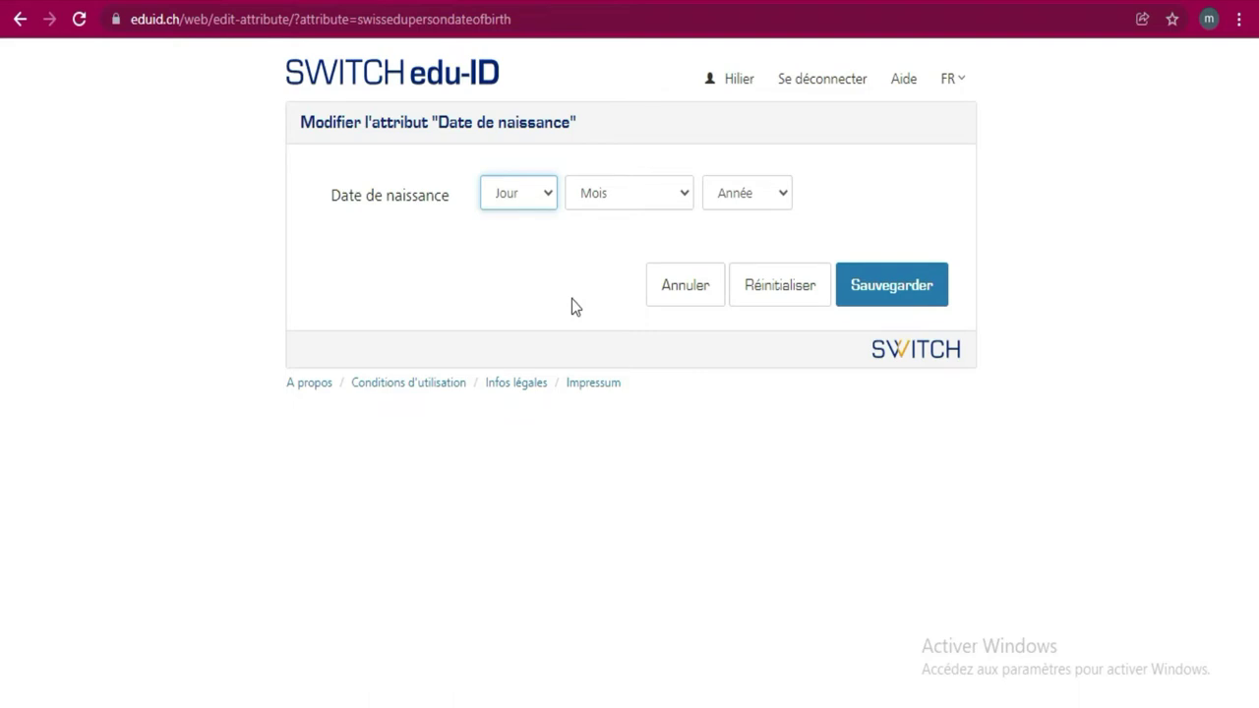
{"action": "left_click", "coordinate": [542, 192]}
{"action": "left_click", "coordinate": [520, 292]}
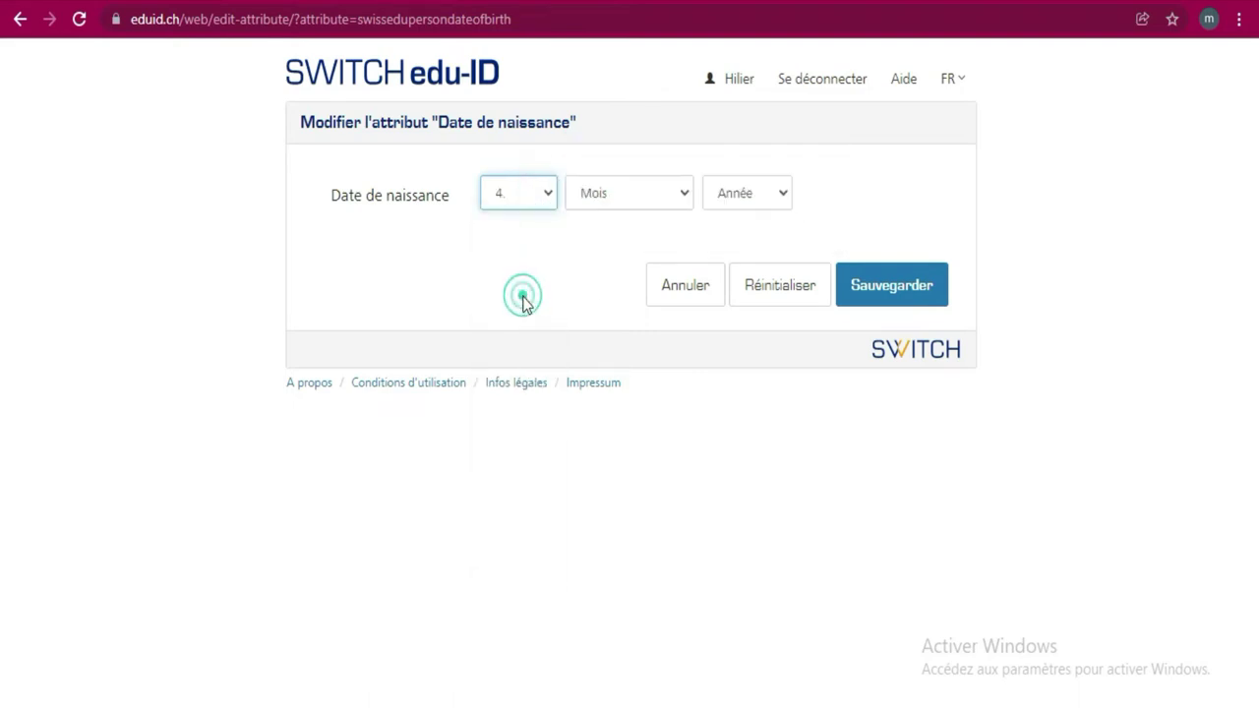
{"action": "left_click", "coordinate": [640, 194]}
{"action": "left_click", "coordinate": [616, 242]}
{"action": "left_click", "coordinate": [775, 192]}
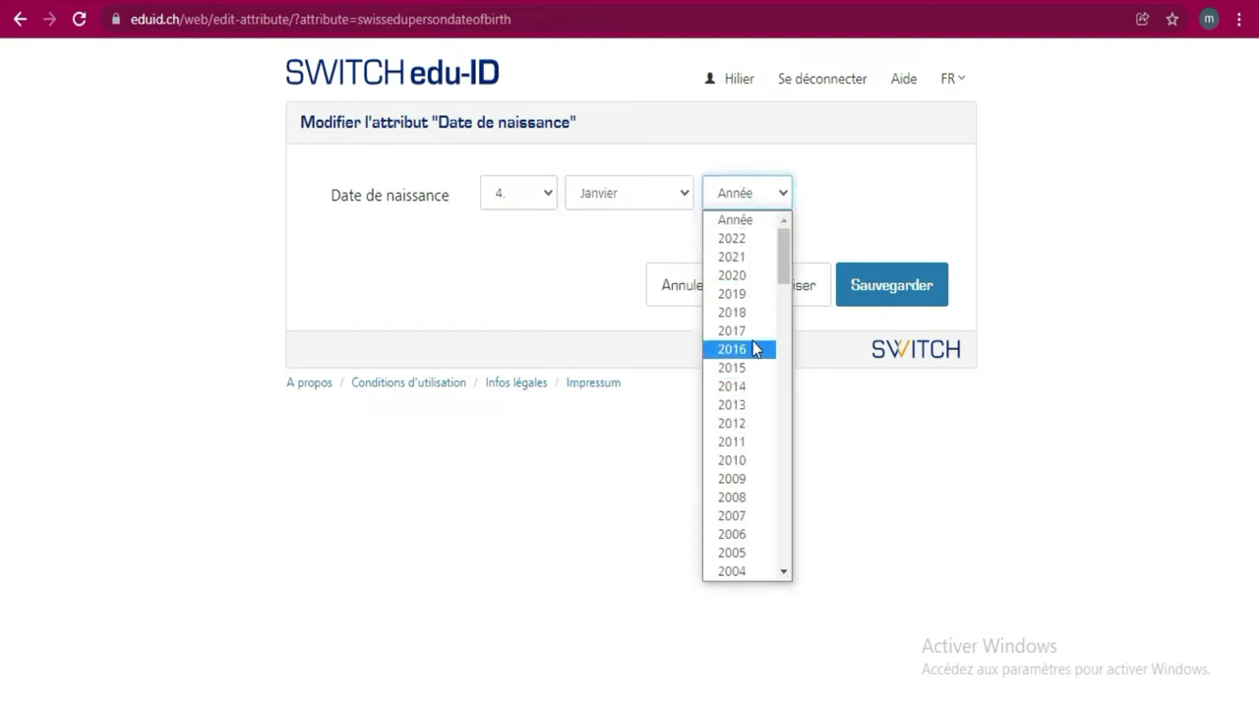
{"action": "left_click", "coordinate": [745, 571]}
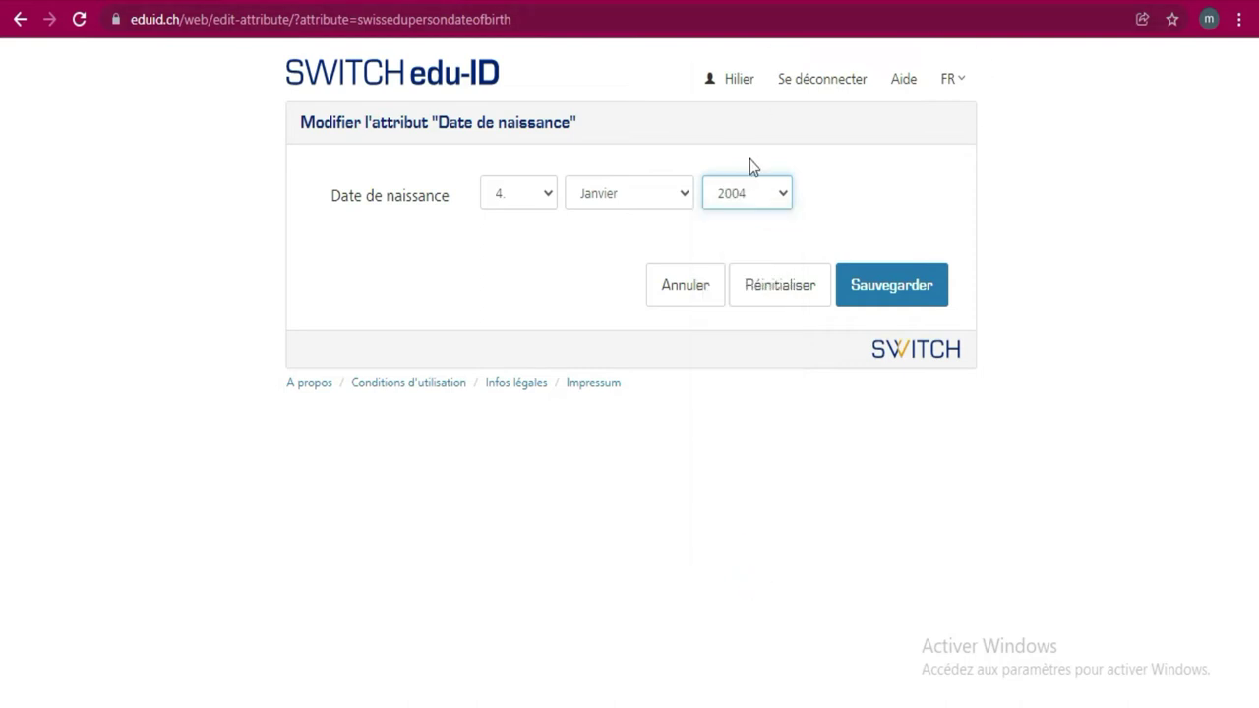
{"action": "left_click", "coordinate": [904, 297]}
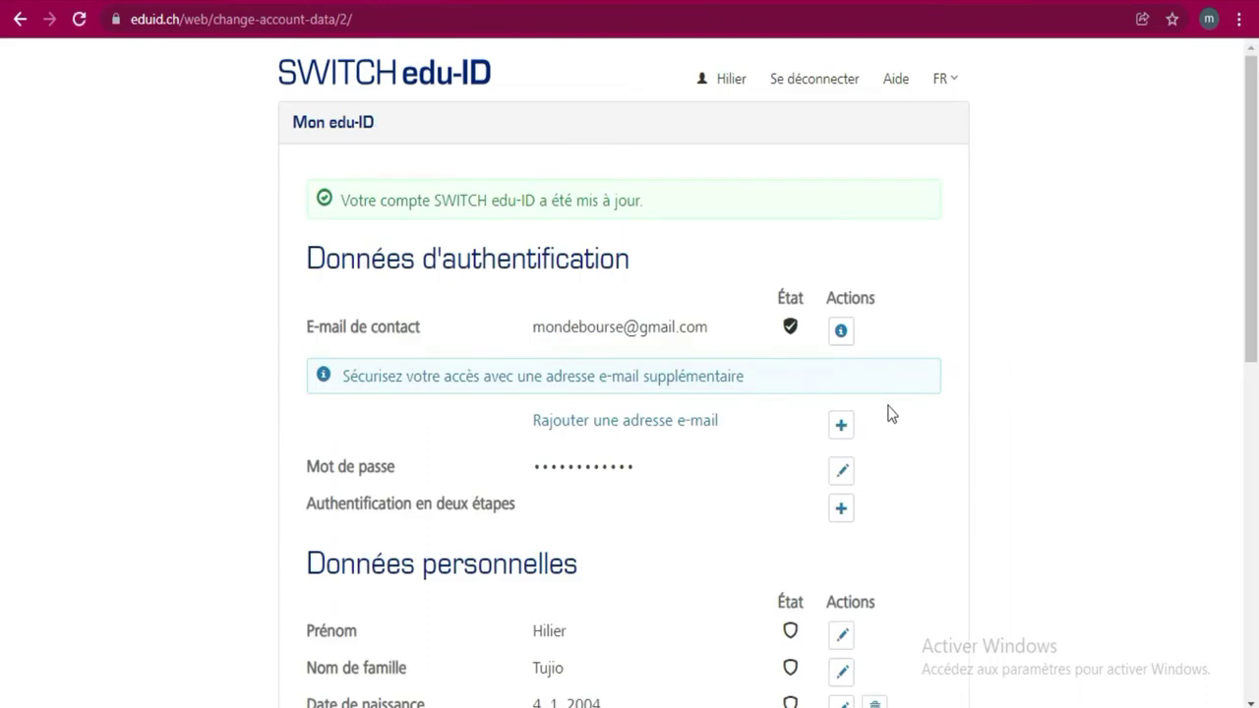
View the entry form for the matriculation number in the personal data and leave it without saving
{"action": "scroll", "coordinate": [601, 363], "scroll_direction": "down", "scroll_amount": 3}
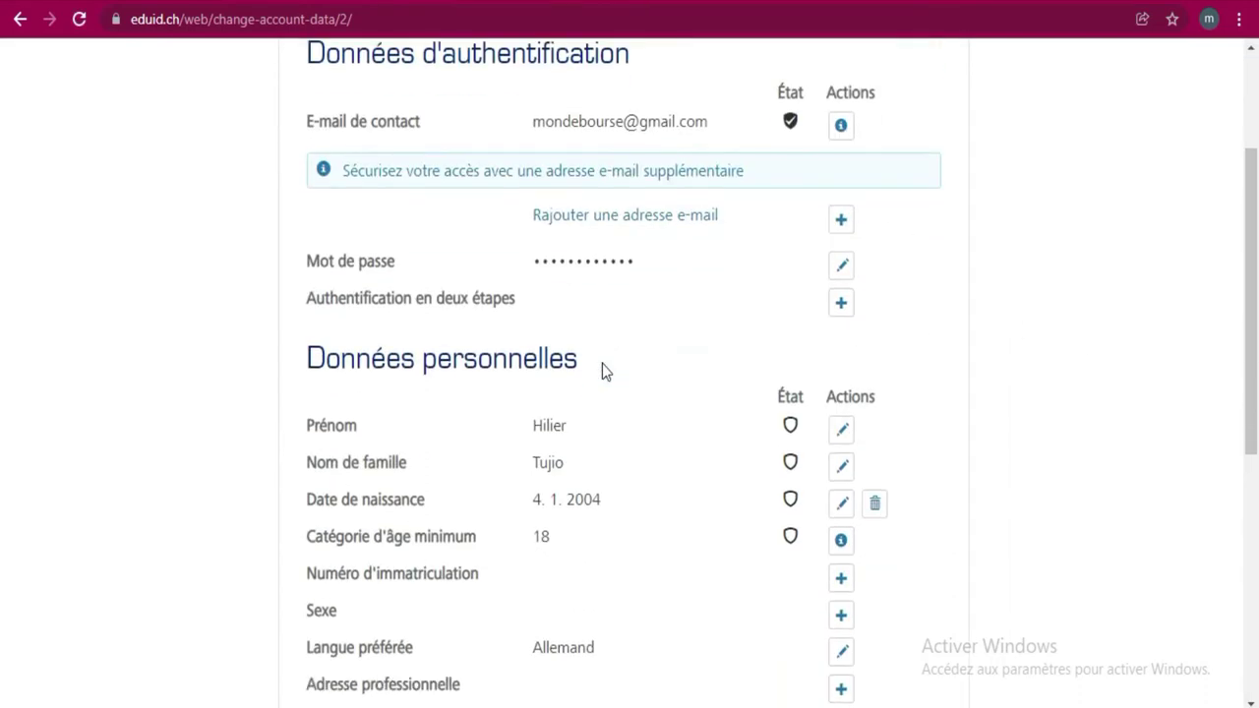
{"action": "scroll", "coordinate": [688, 396], "scroll_direction": "down", "scroll_amount": 2}
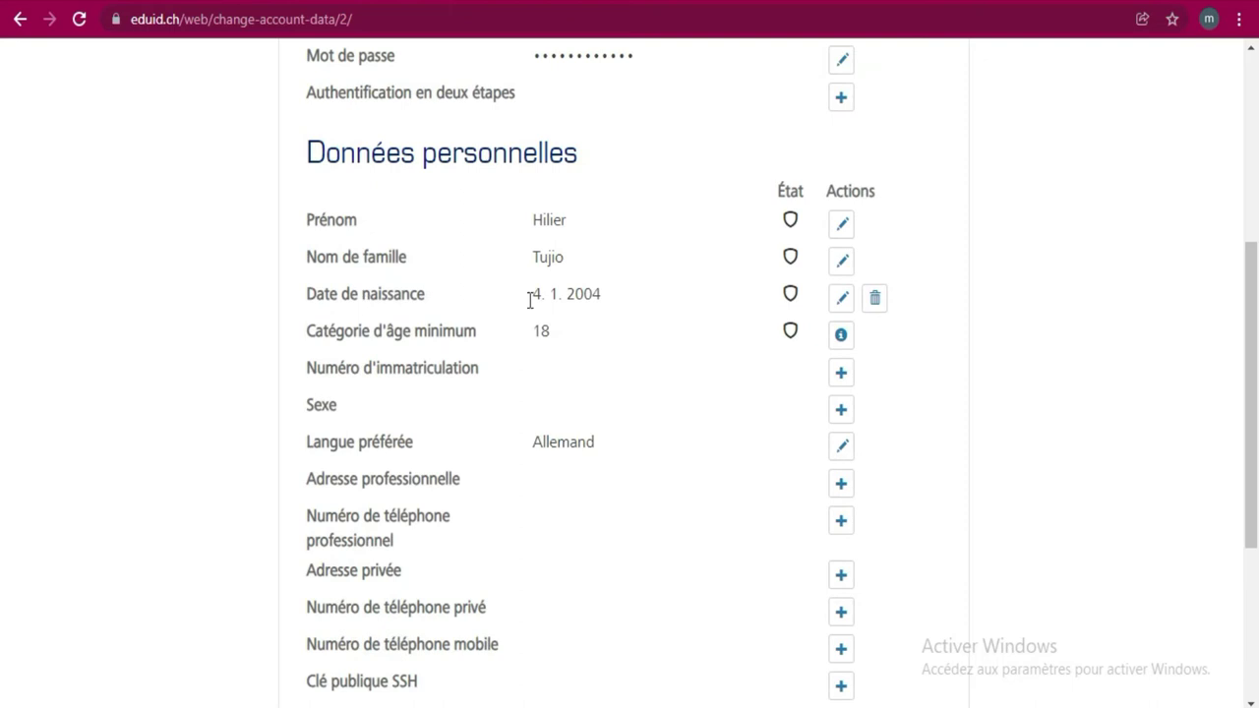
{"action": "left_click", "coordinate": [795, 297]}
{"action": "left_click", "coordinate": [843, 374]}
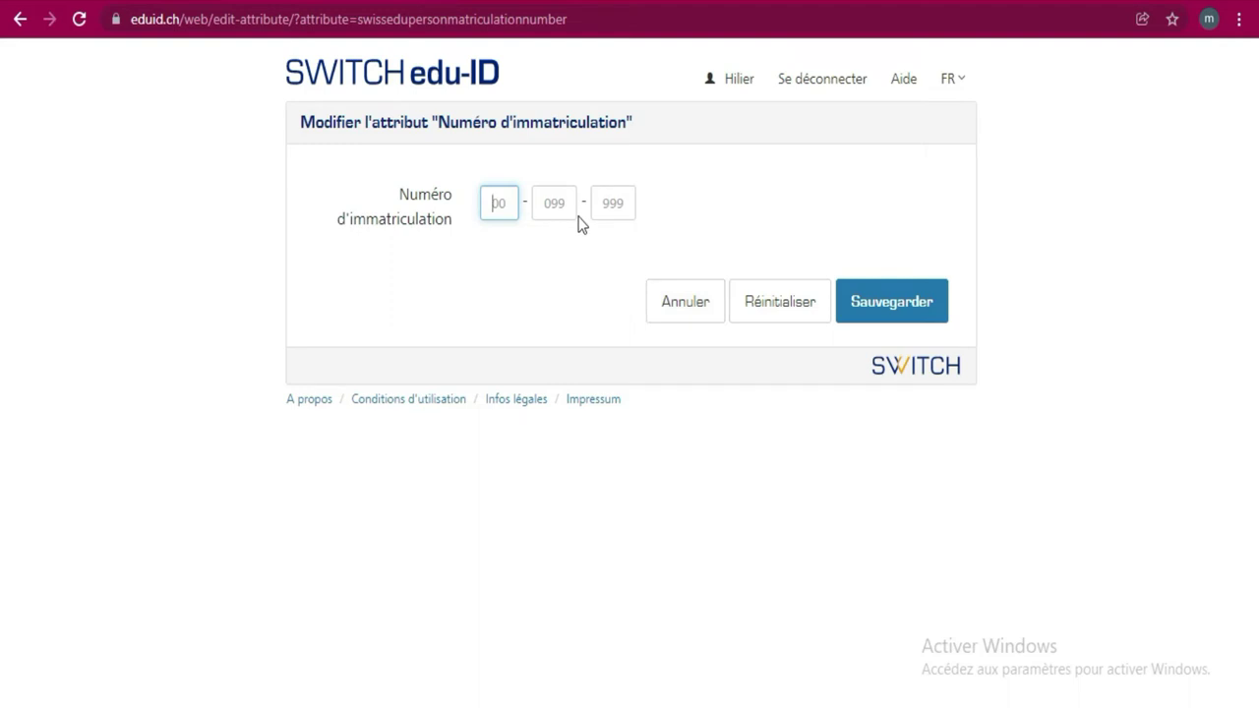
{"action": "left_click", "coordinate": [695, 313]}
Set the Sexe attribute in the personal data to masculin and save it
{"action": "scroll", "coordinate": [787, 454], "scroll_direction": "down", "scroll_amount": 3}
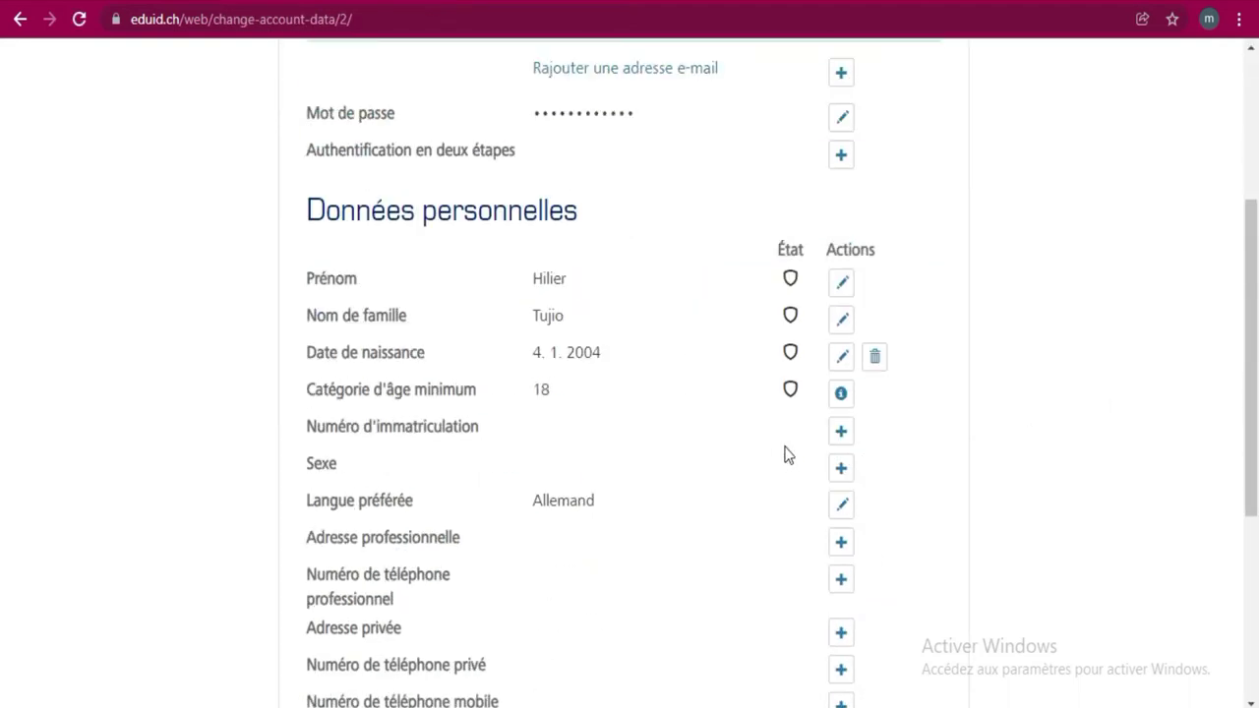
{"action": "scroll", "coordinate": [787, 454], "scroll_direction": "down", "scroll_amount": 1}
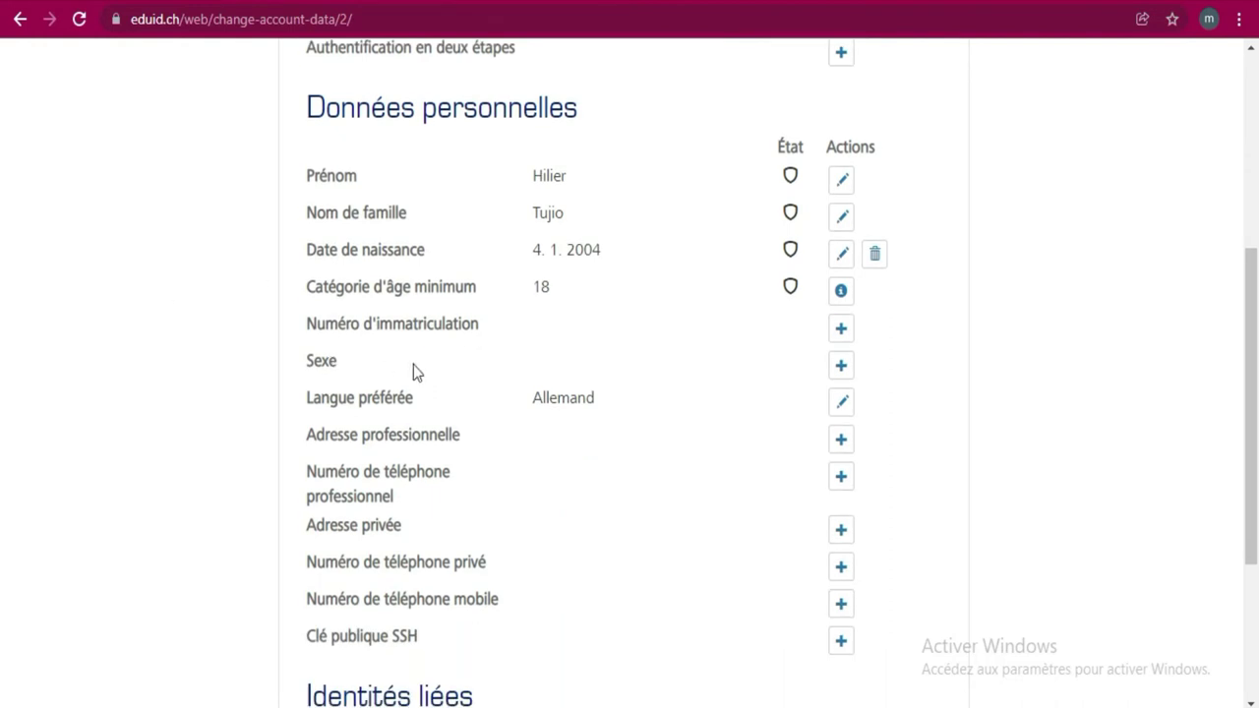
{"action": "left_click", "coordinate": [841, 372]}
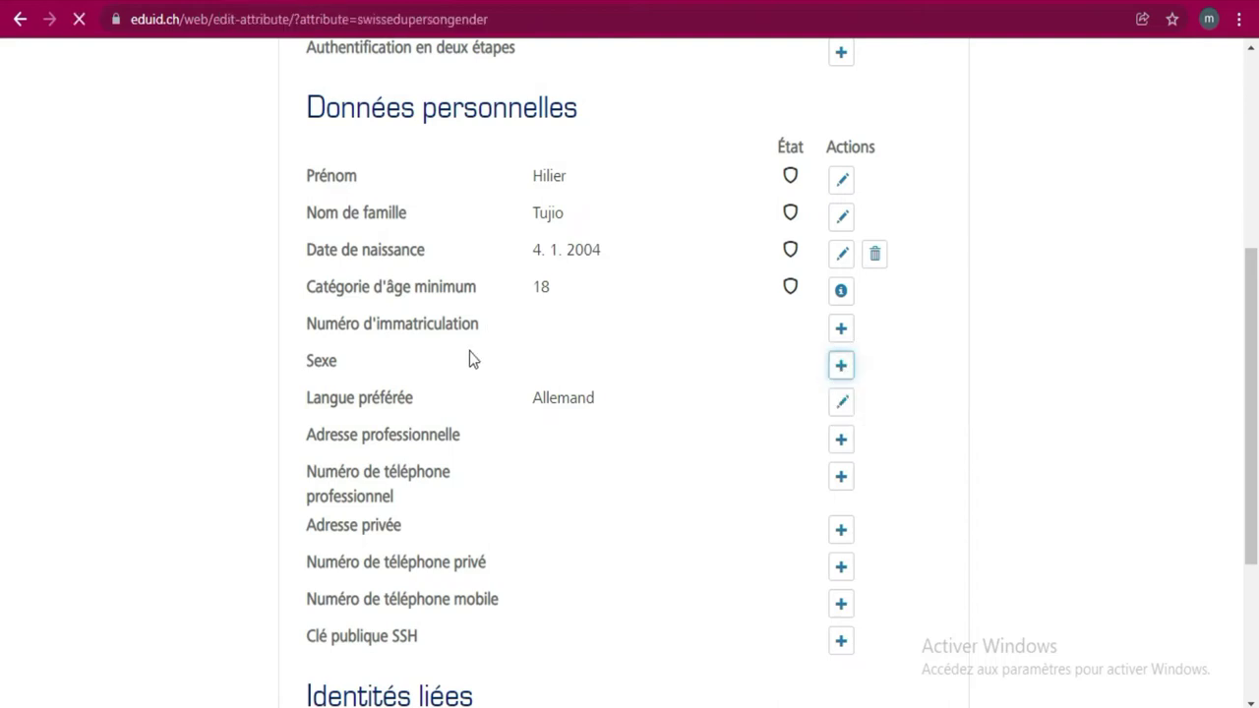
{"action": "left_click", "coordinate": [853, 201]}
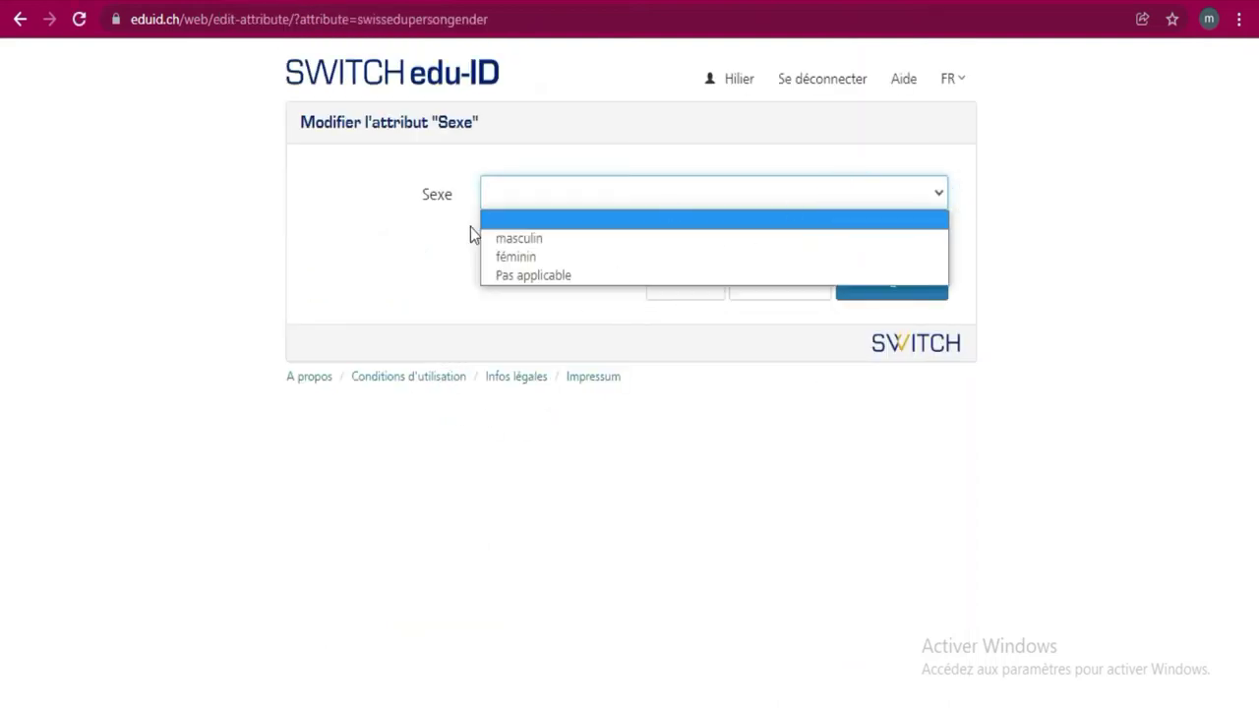
{"action": "left_click", "coordinate": [505, 240]}
{"action": "left_click", "coordinate": [878, 282]}
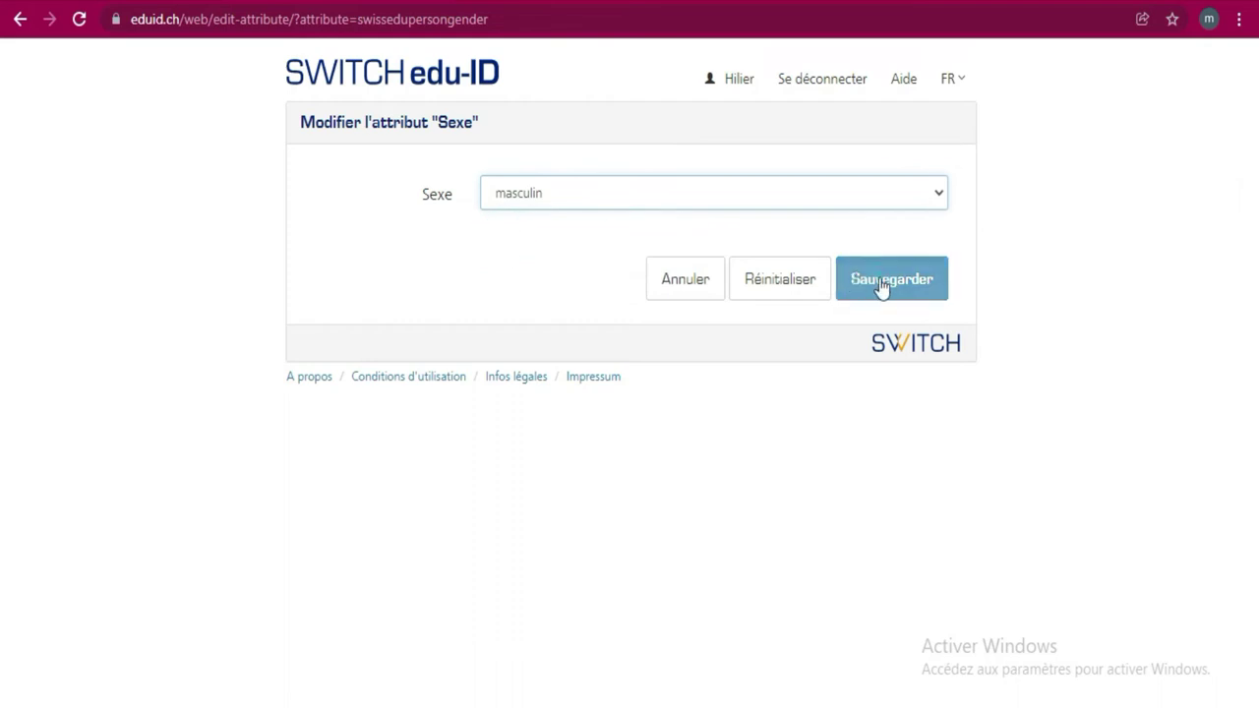
Reopen the Sexe attribute, choose masculin again and save it
{"action": "scroll", "coordinate": [610, 511], "scroll_direction": "down", "scroll_amount": 4}
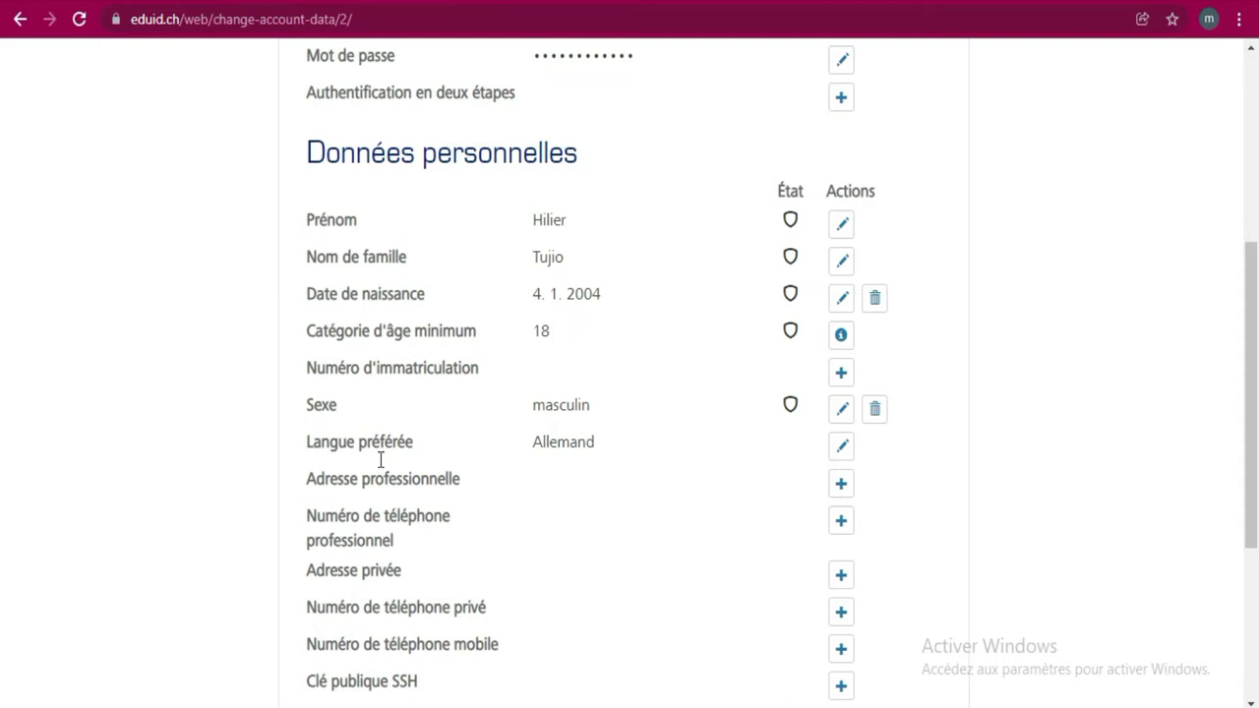
{"action": "left_click", "coordinate": [842, 413]}
{"action": "left_click", "coordinate": [894, 189]}
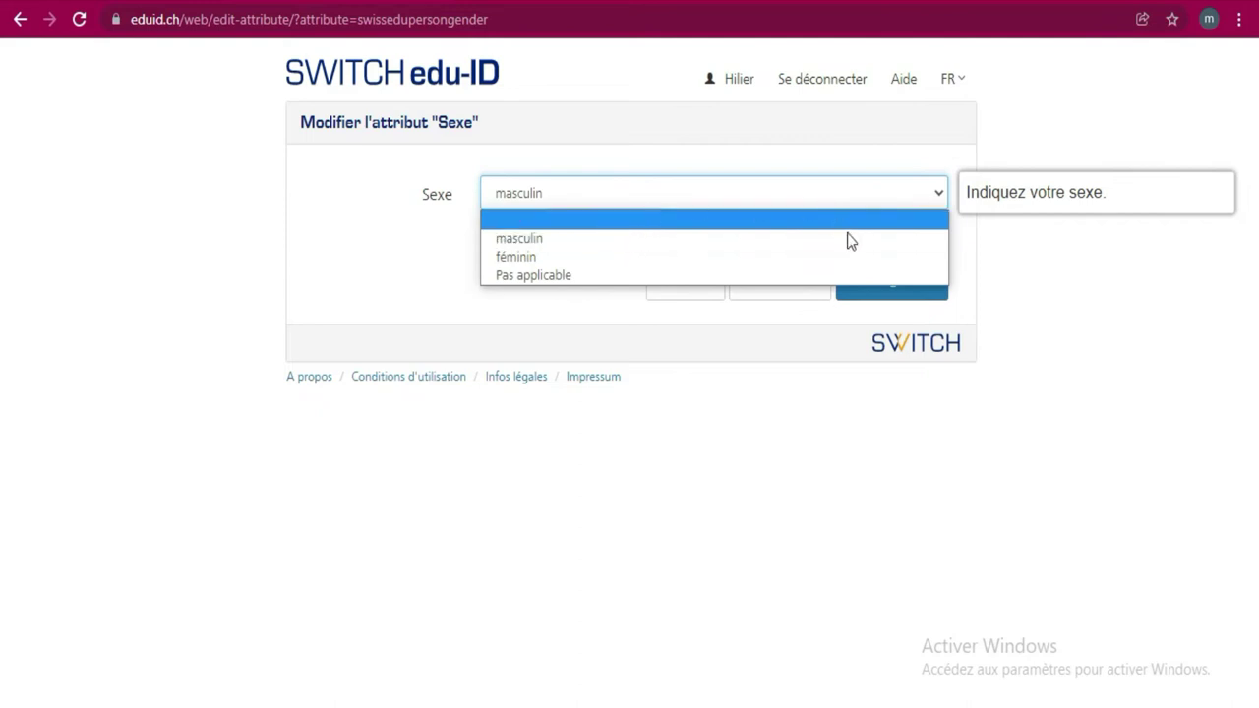
{"action": "left_click", "coordinate": [682, 240]}
{"action": "left_click", "coordinate": [927, 282]}
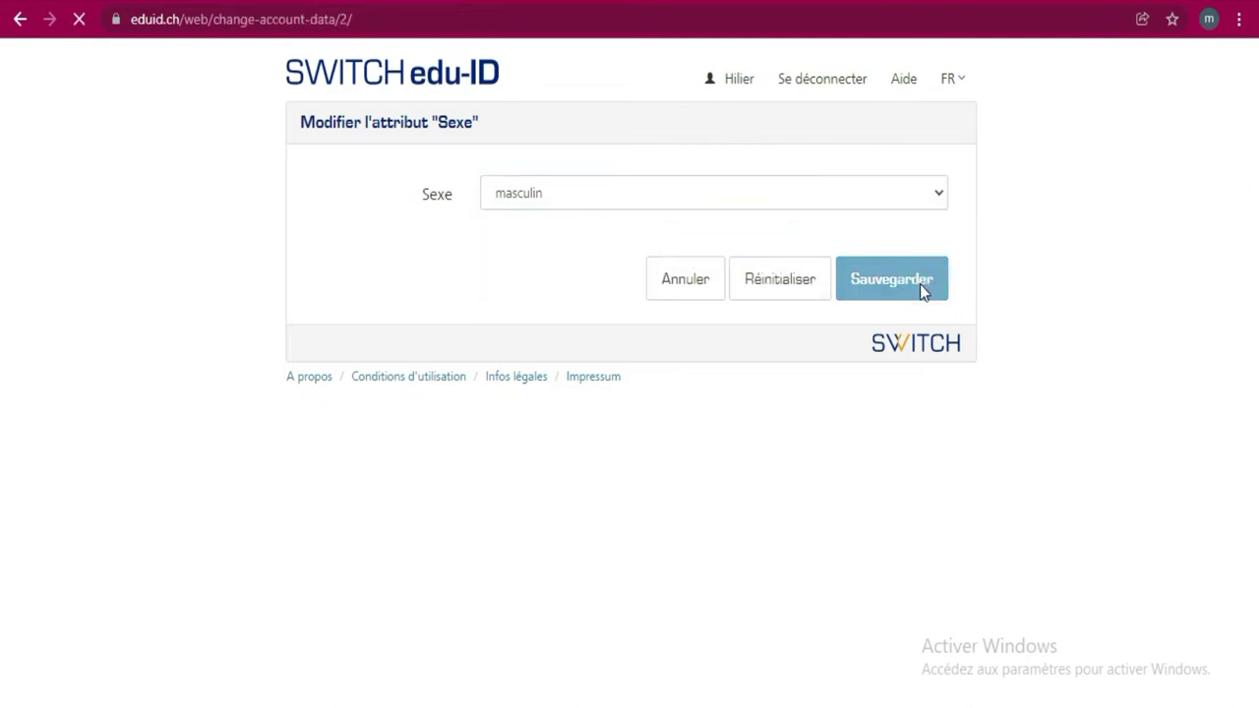
Set the preferred language in the personal data to Français and save it
{"action": "scroll", "coordinate": [790, 568], "scroll_direction": "down", "scroll_amount": 4}
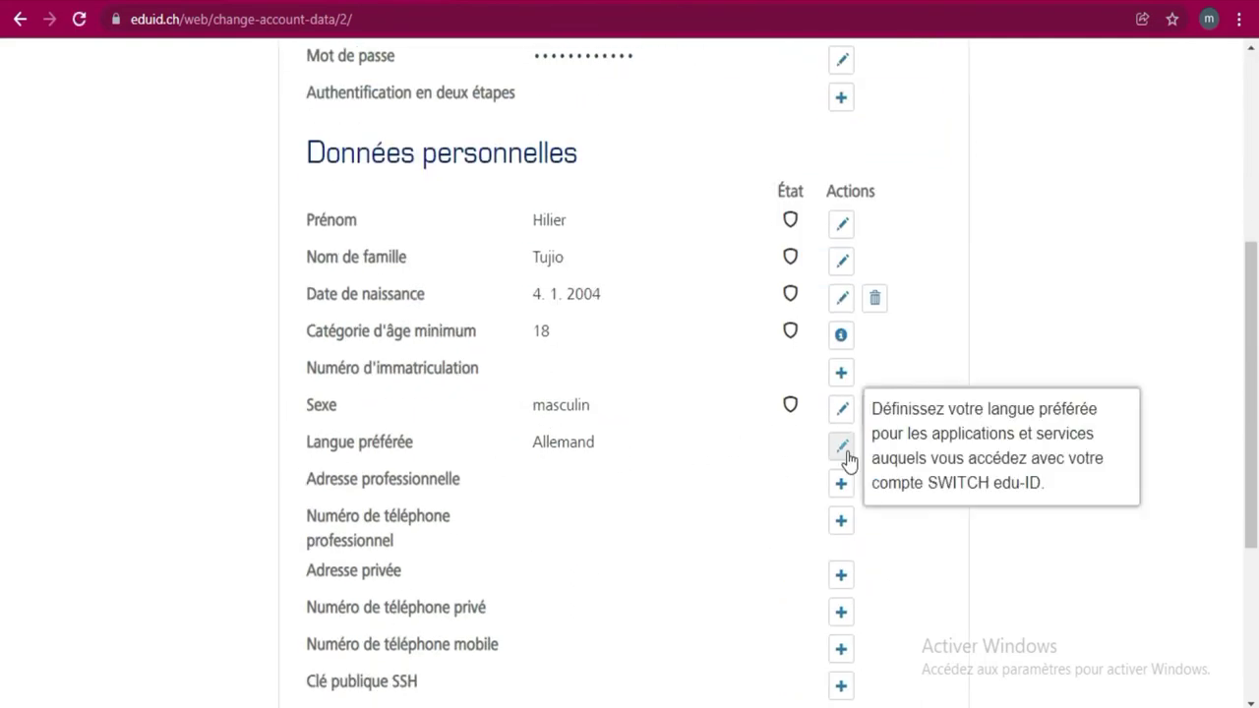
{"action": "left_click", "coordinate": [843, 448]}
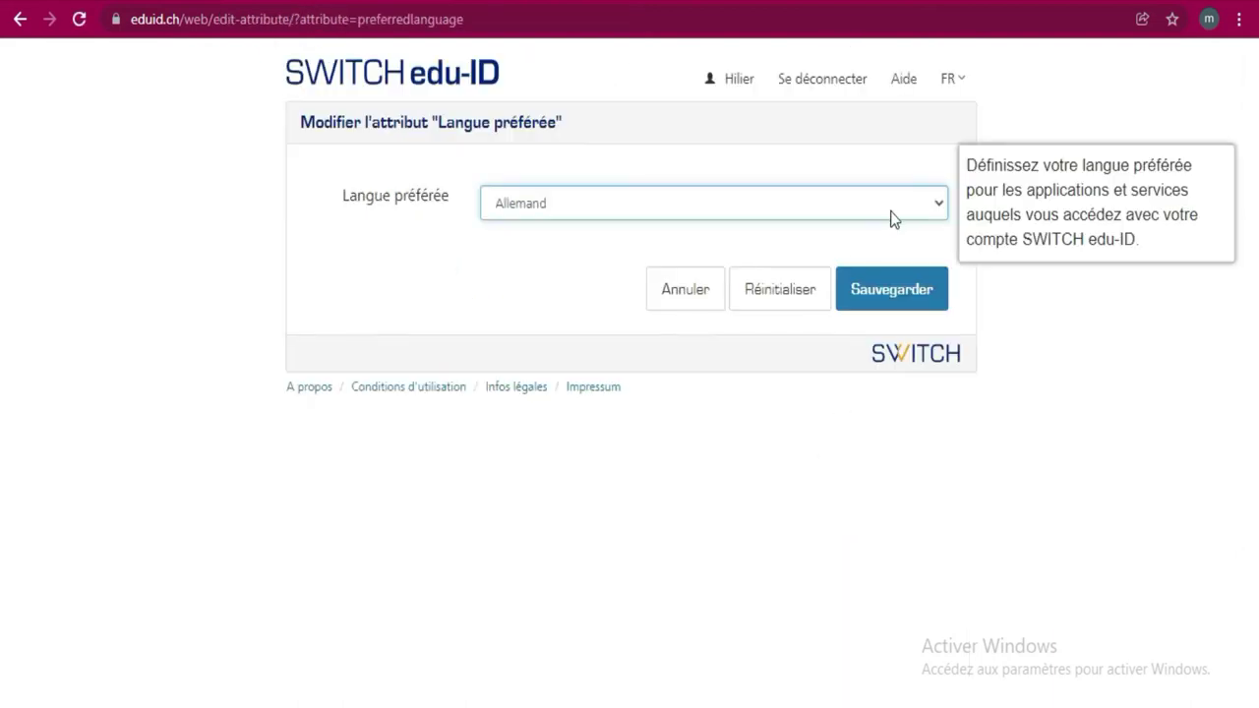
{"action": "left_click", "coordinate": [891, 208]}
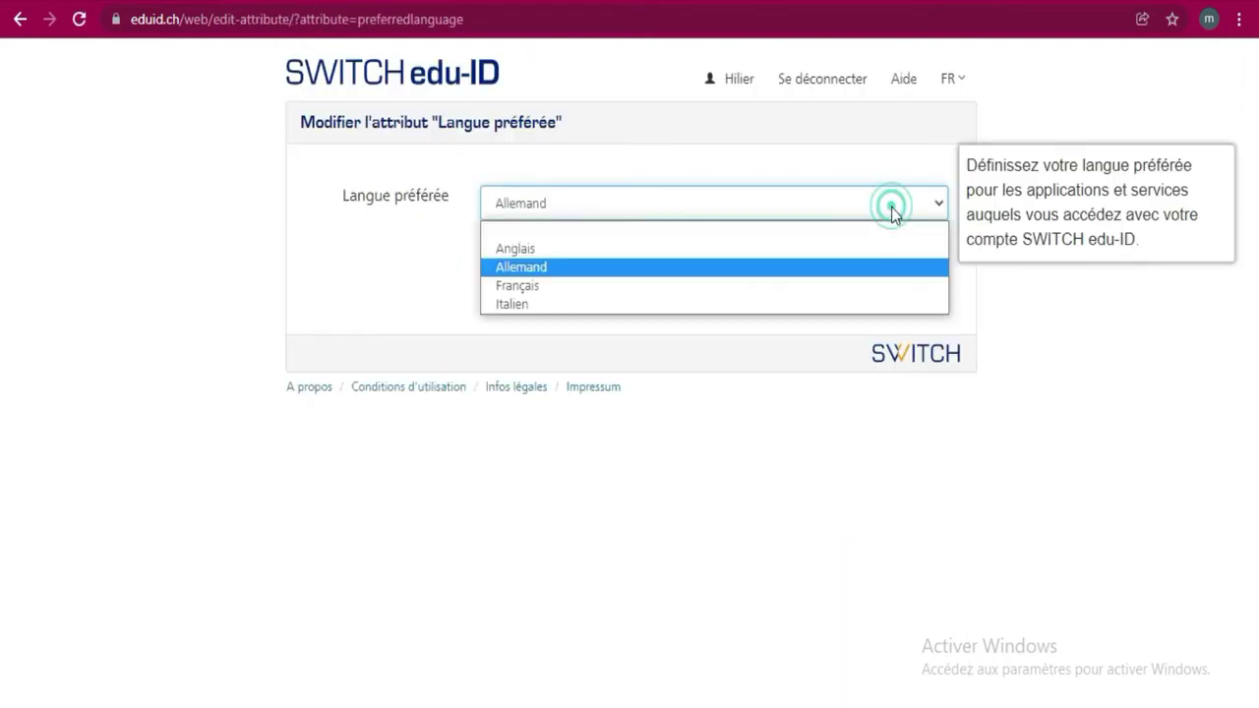
{"action": "left_click", "coordinate": [683, 285]}
{"action": "left_click", "coordinate": [852, 298]}
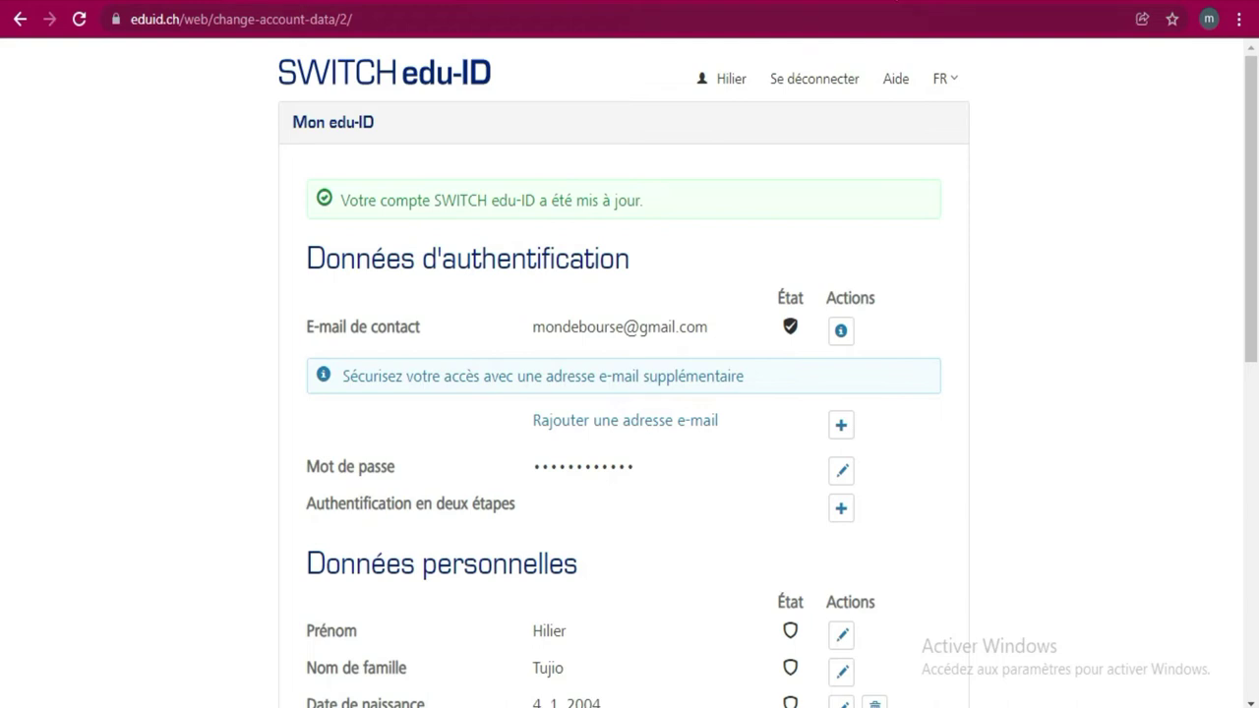
Start adding the professional address in the personal data and enter Lycee as its organisation
{"action": "scroll", "coordinate": [921, 312], "scroll_direction": "down", "scroll_amount": 3}
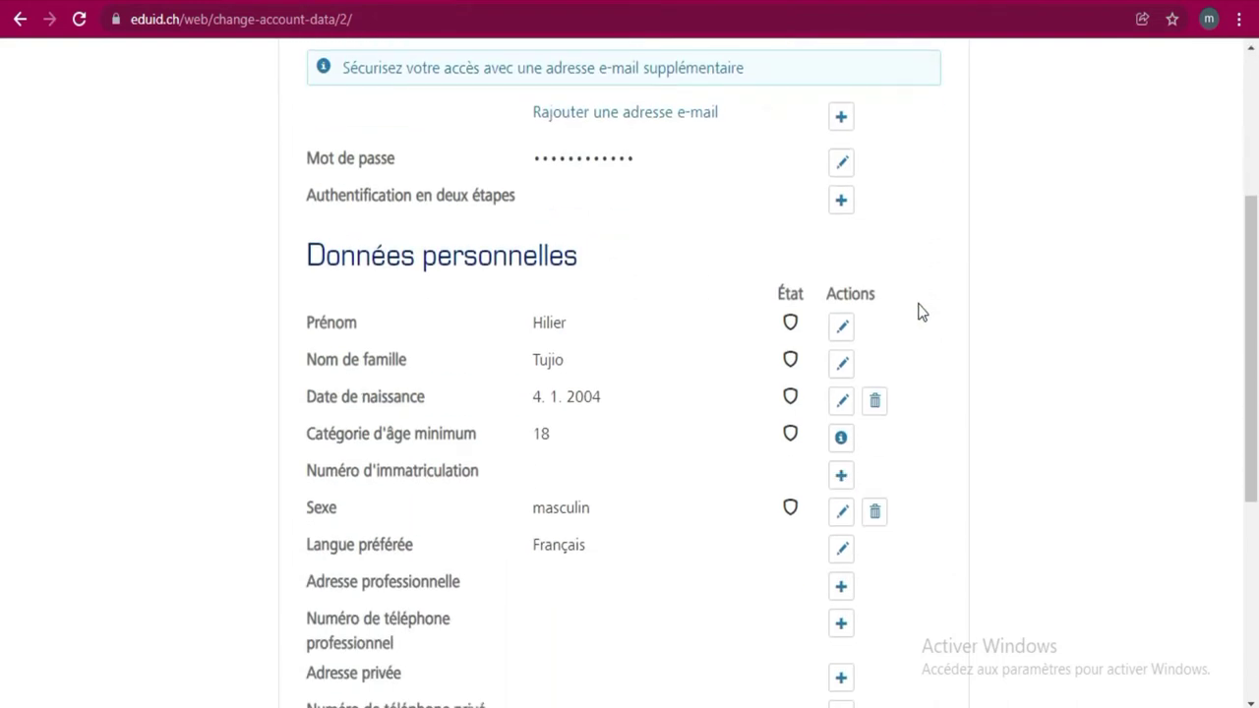
{"action": "scroll", "coordinate": [921, 312], "scroll_direction": "down", "scroll_amount": 2}
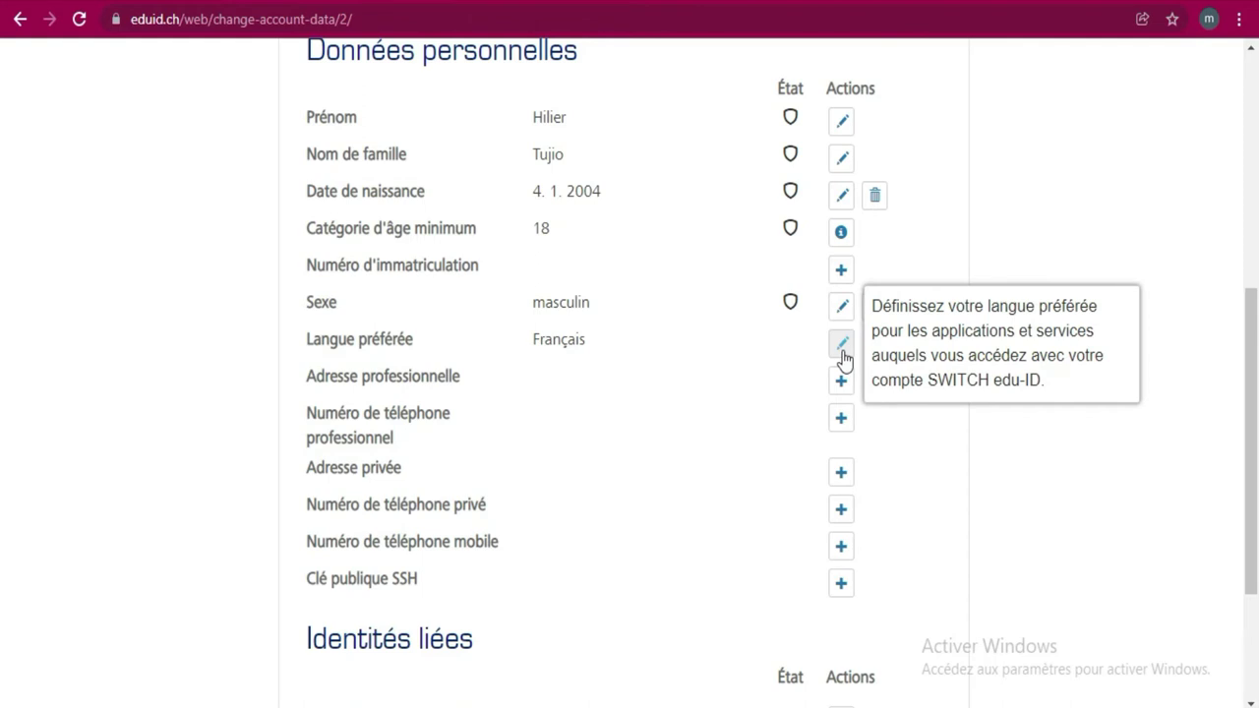
{"action": "left_click", "coordinate": [844, 390]}
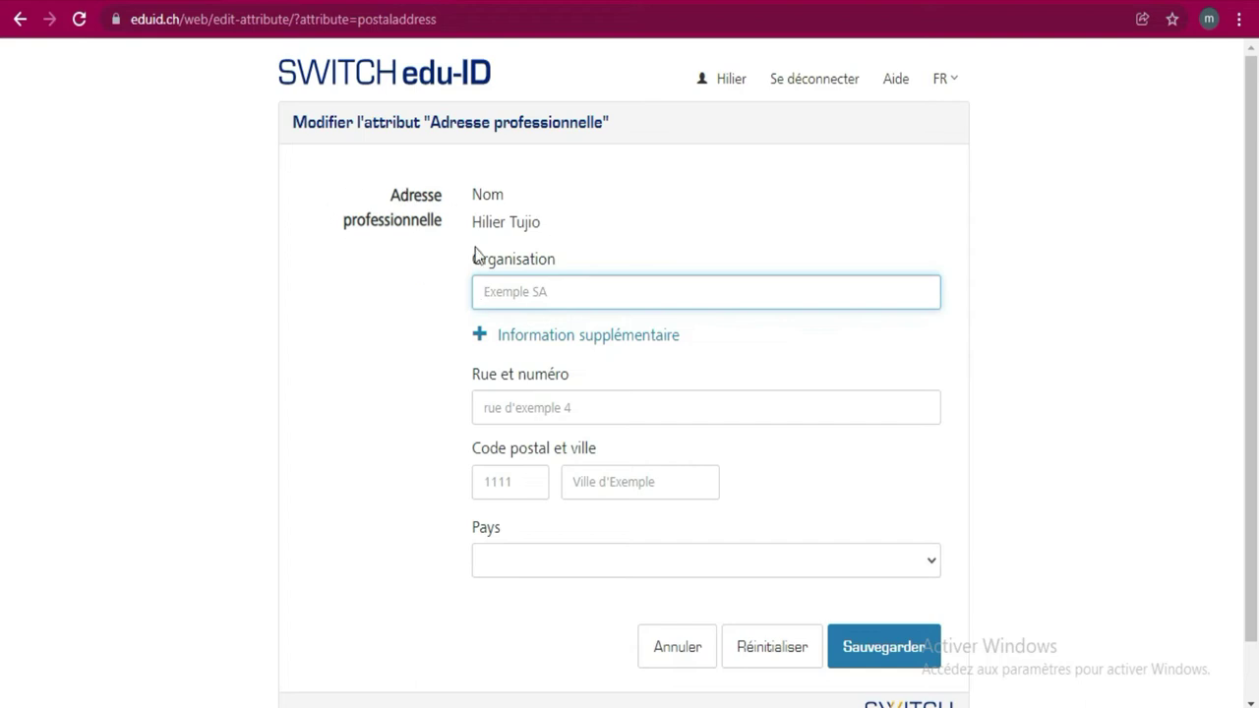
{"action": "left_click", "coordinate": [549, 291]}
{"action": "mouse_move", "coordinate": [552, 304]}
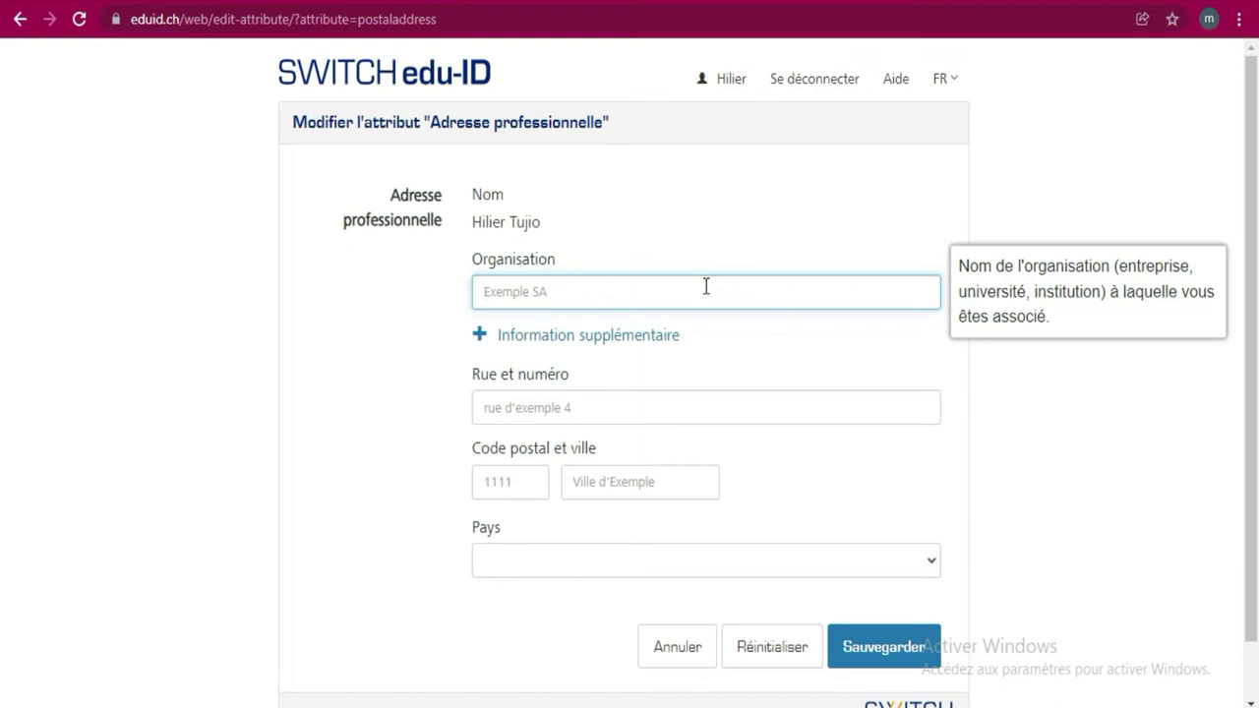
{"action": "key", "text": "ctrl+super+o"}
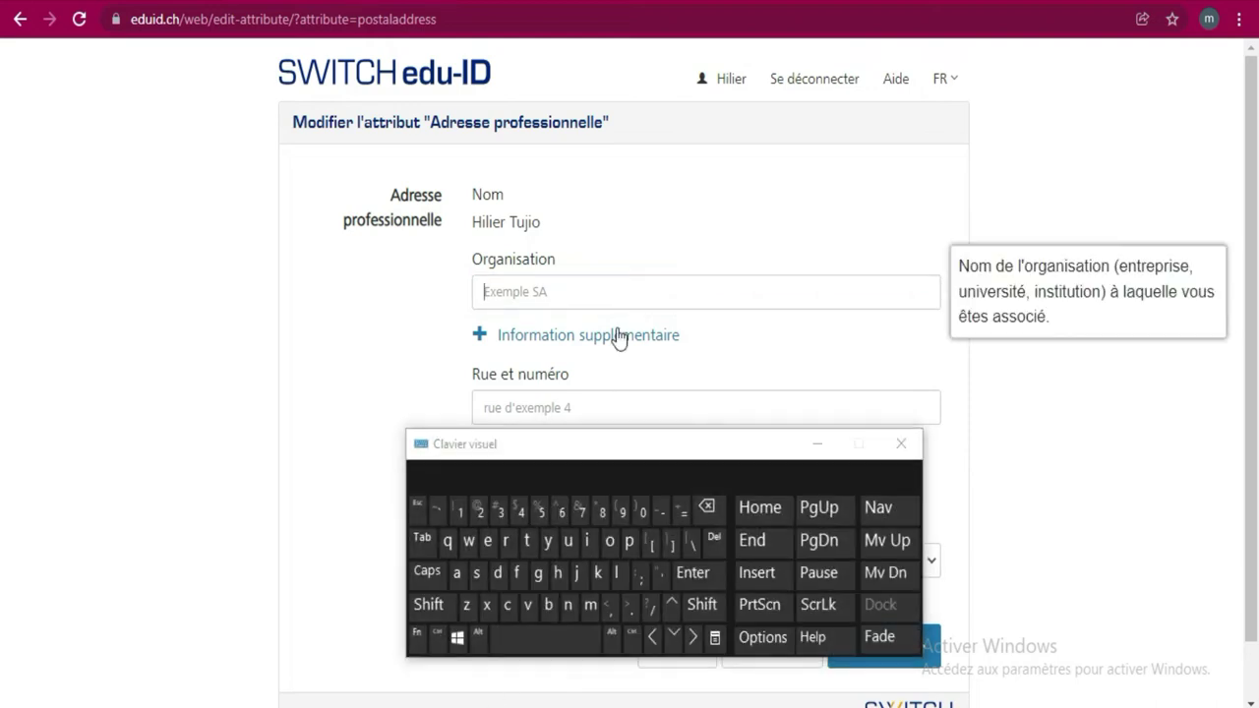
{"action": "left_click", "coordinate": [659, 292]}
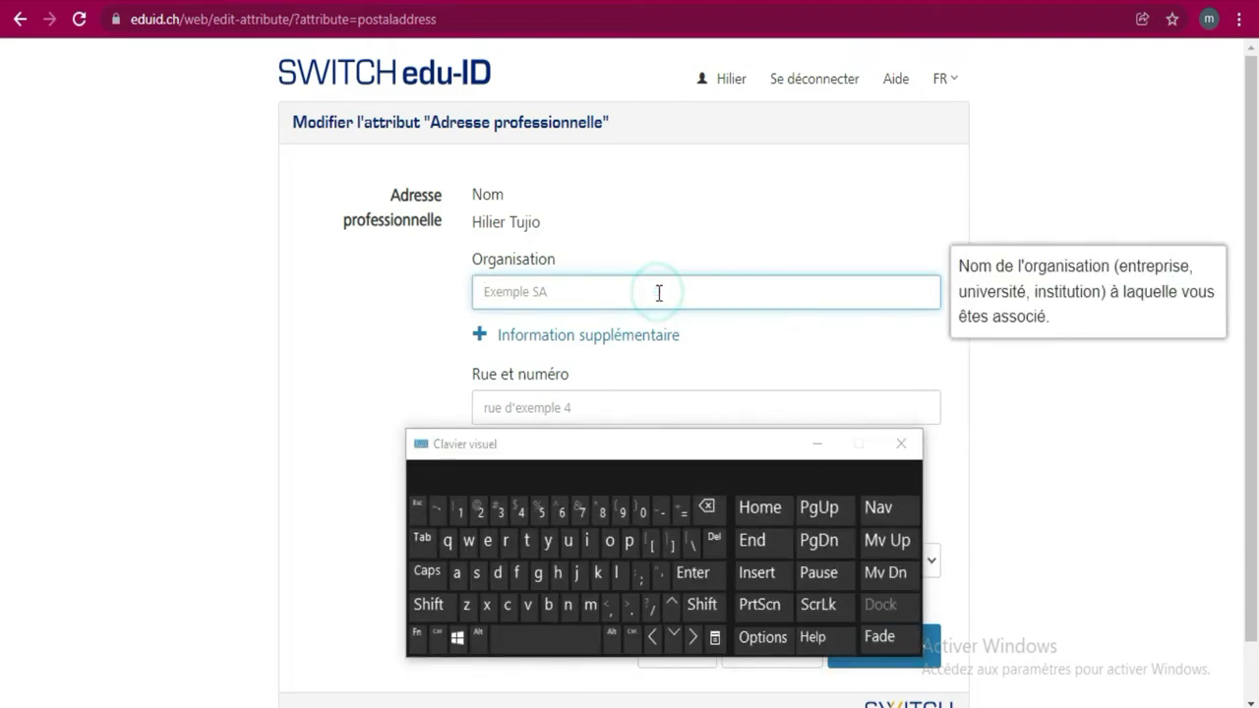
{"action": "left_click", "coordinate": [618, 575]}
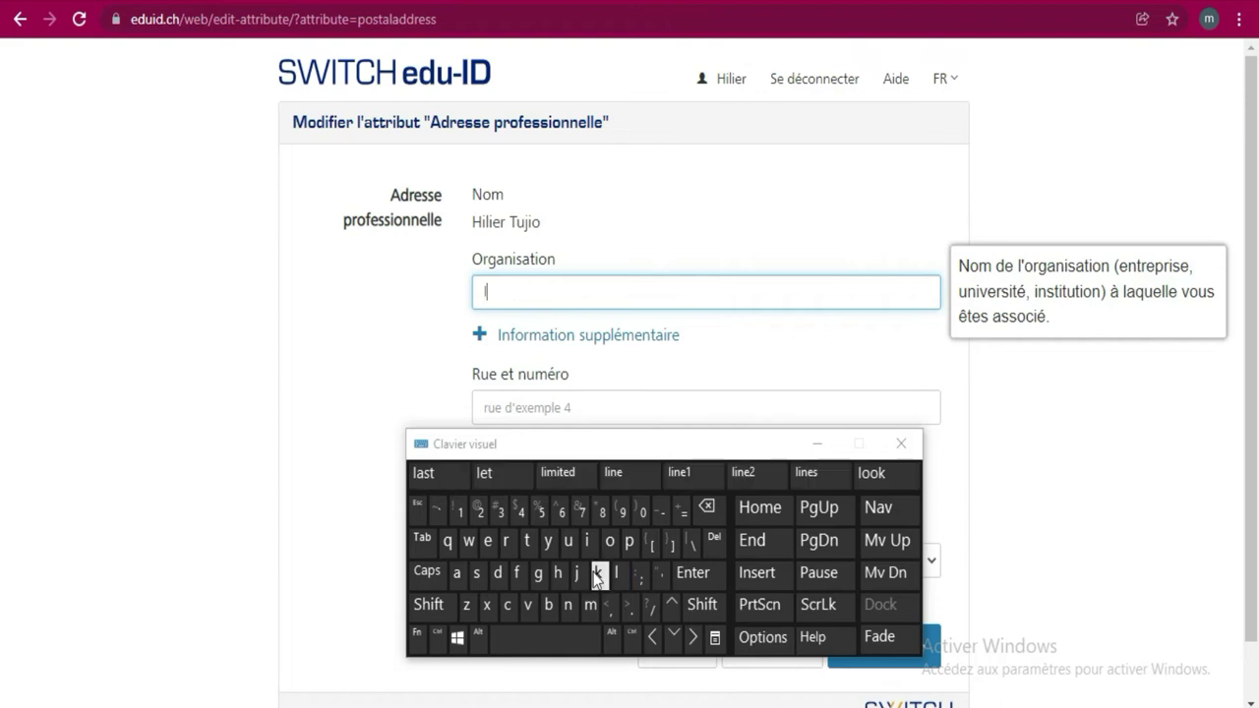
{"action": "left_click", "coordinate": [548, 542]}
{"action": "left_click", "coordinate": [507, 604]}
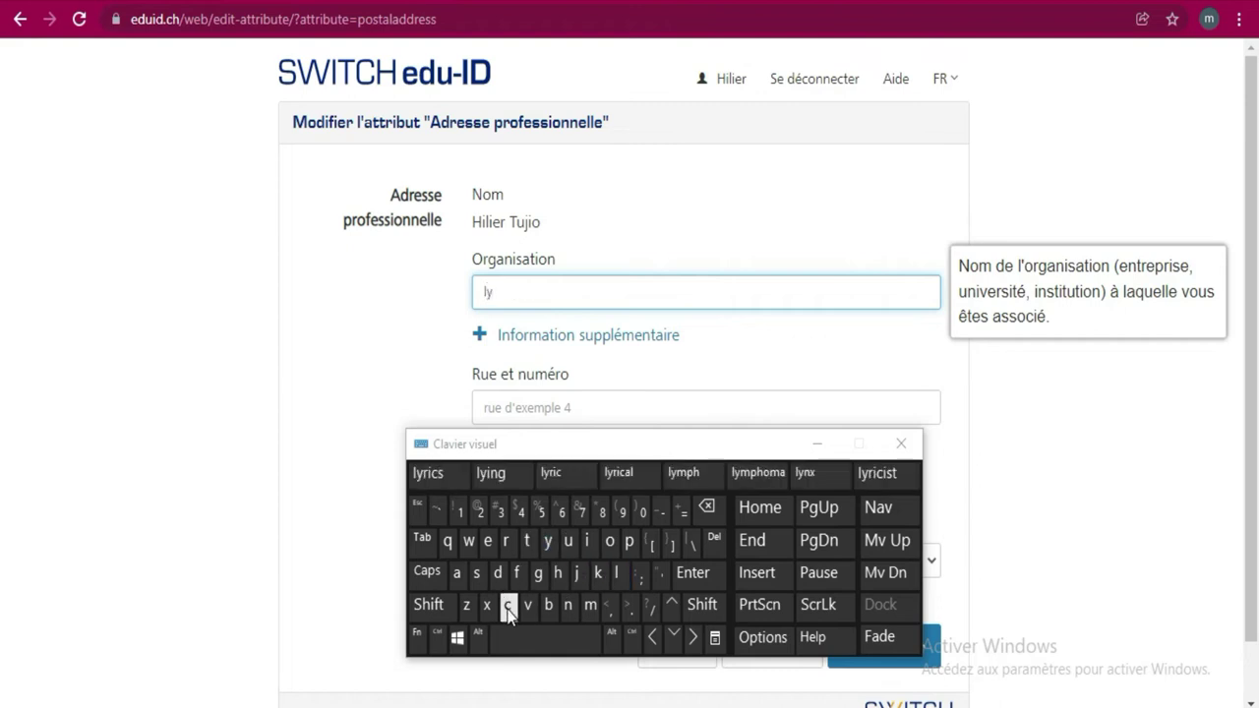
{"action": "left_click", "coordinate": [487, 539]}
{"action": "left_click", "coordinate": [487, 540]}
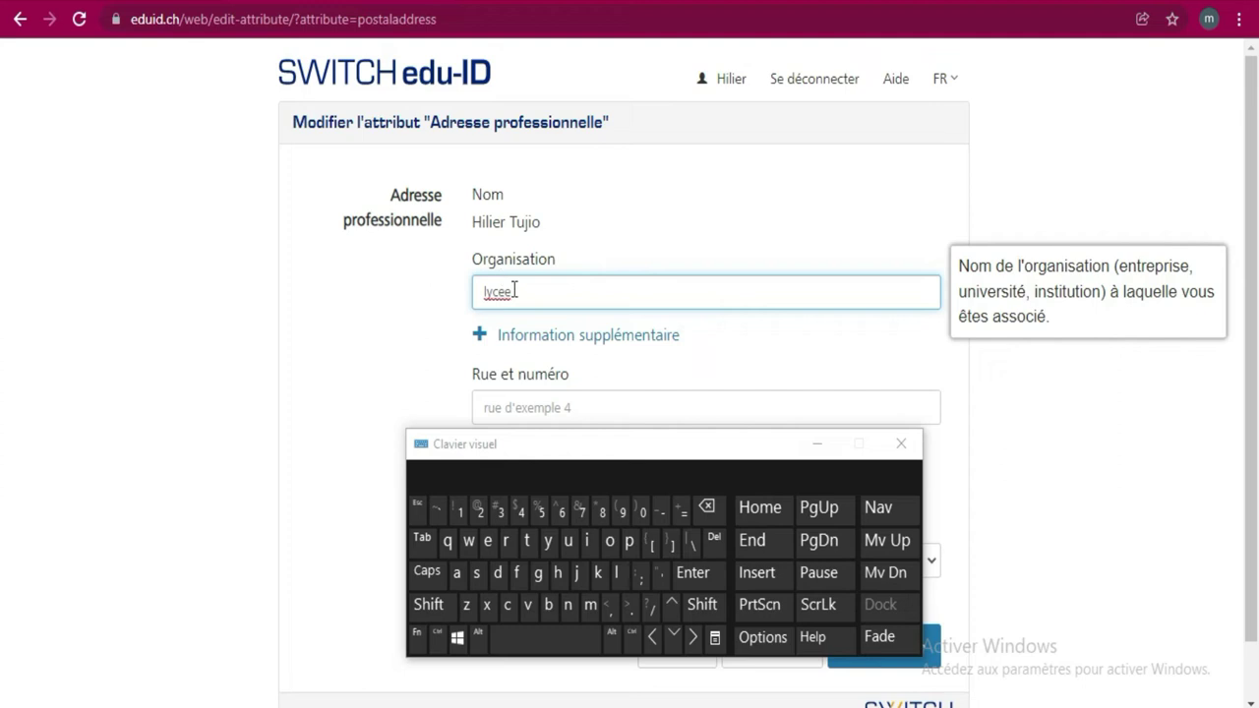
{"action": "left_click", "coordinate": [815, 444]}
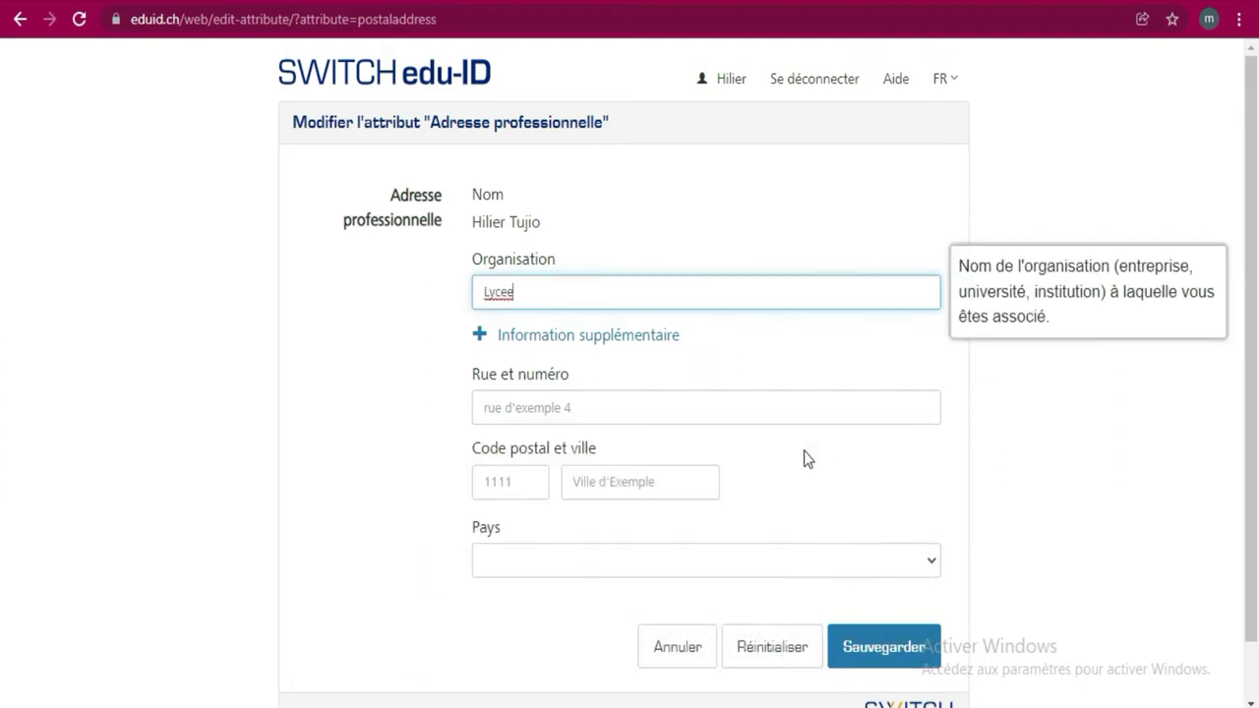
Fill in the professional address's street, postal code, city and country from the saved address suggestion that mentions the school
{"action": "left_click", "coordinate": [683, 407]}
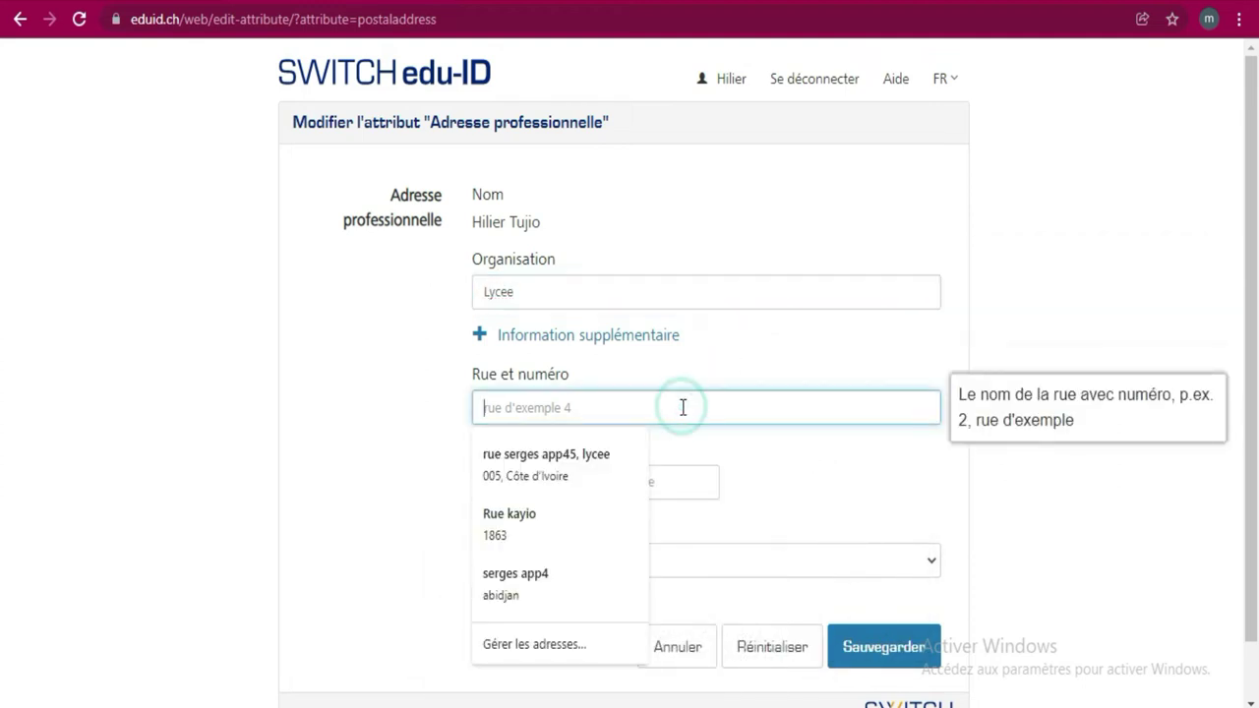
{"action": "left_click", "coordinate": [621, 451]}
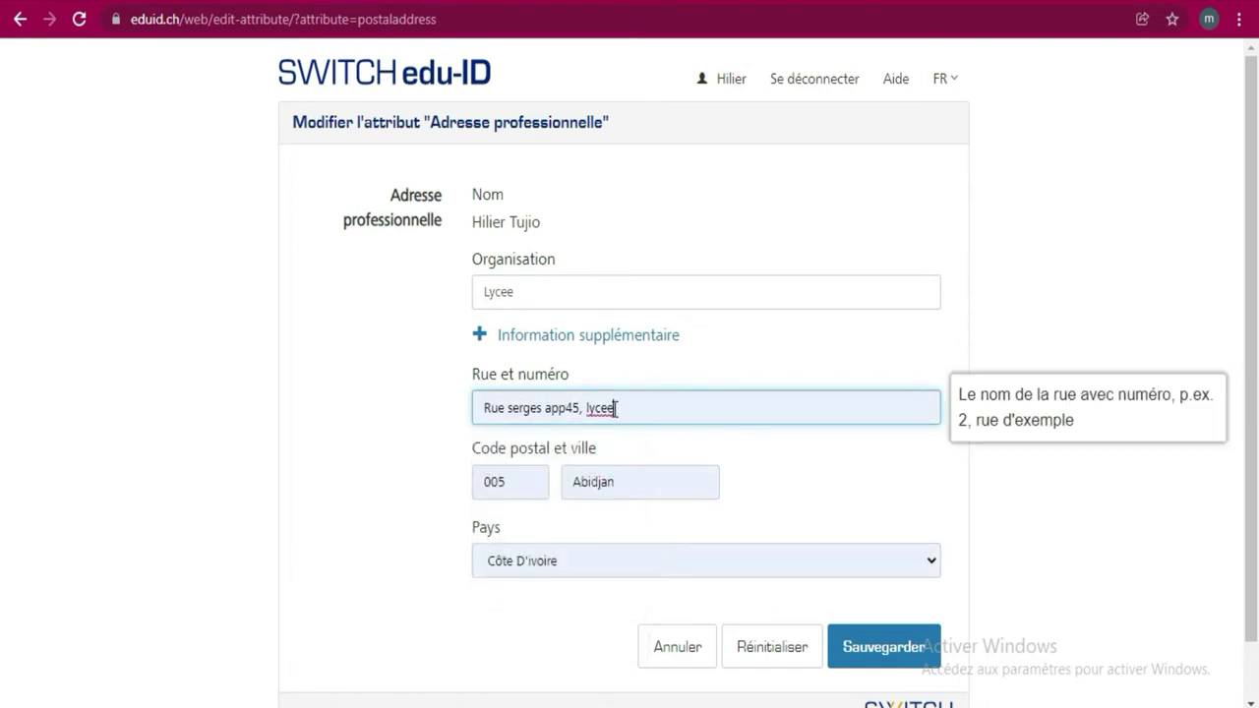
Replace the auto-filled postal code of the professional address with the correct one and save the attribute
{"action": "scroll", "coordinate": [615, 408], "scroll_direction": "down", "scroll_amount": 2}
{"action": "left_click", "coordinate": [510, 356]}
{"action": "left_click", "coordinate": [706, 507]}
{"action": "left_click", "coordinate": [706, 506]}
{"action": "left_click", "coordinate": [706, 506]}
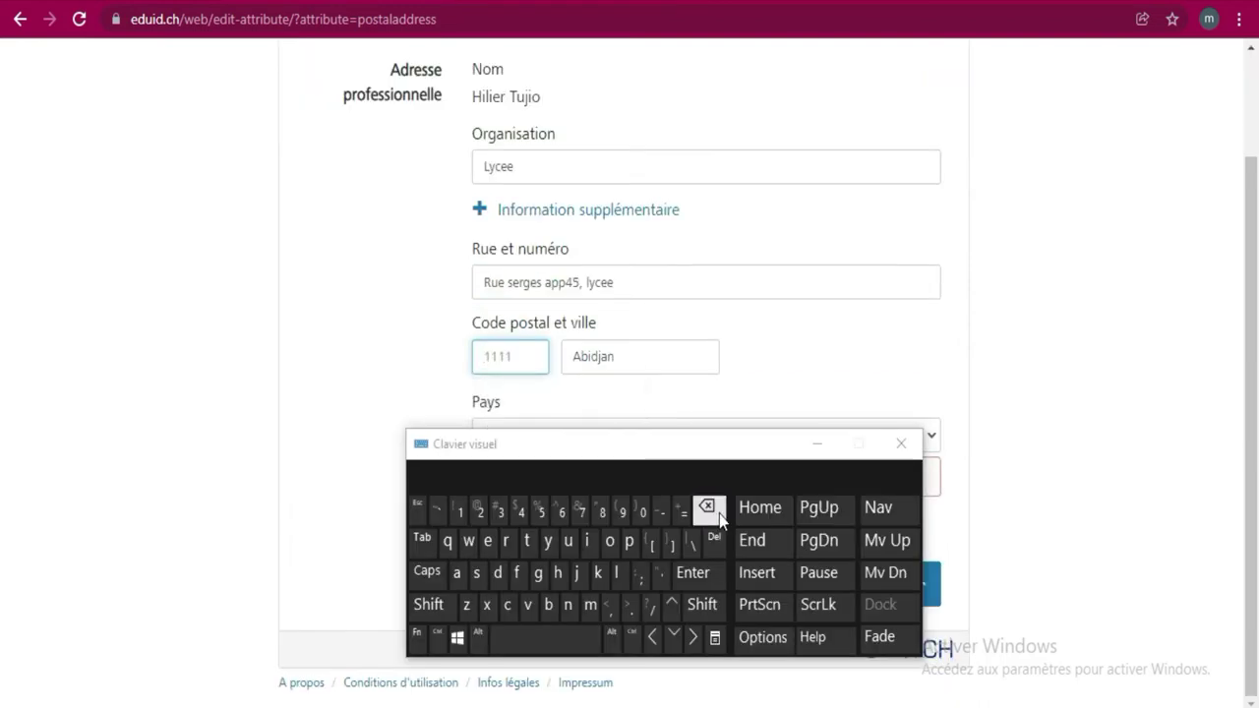
{"action": "left_click", "coordinate": [459, 511]}
{"action": "left_click", "coordinate": [499, 510]}
{"action": "left_click", "coordinate": [817, 443]}
{"action": "left_click", "coordinate": [865, 586]}
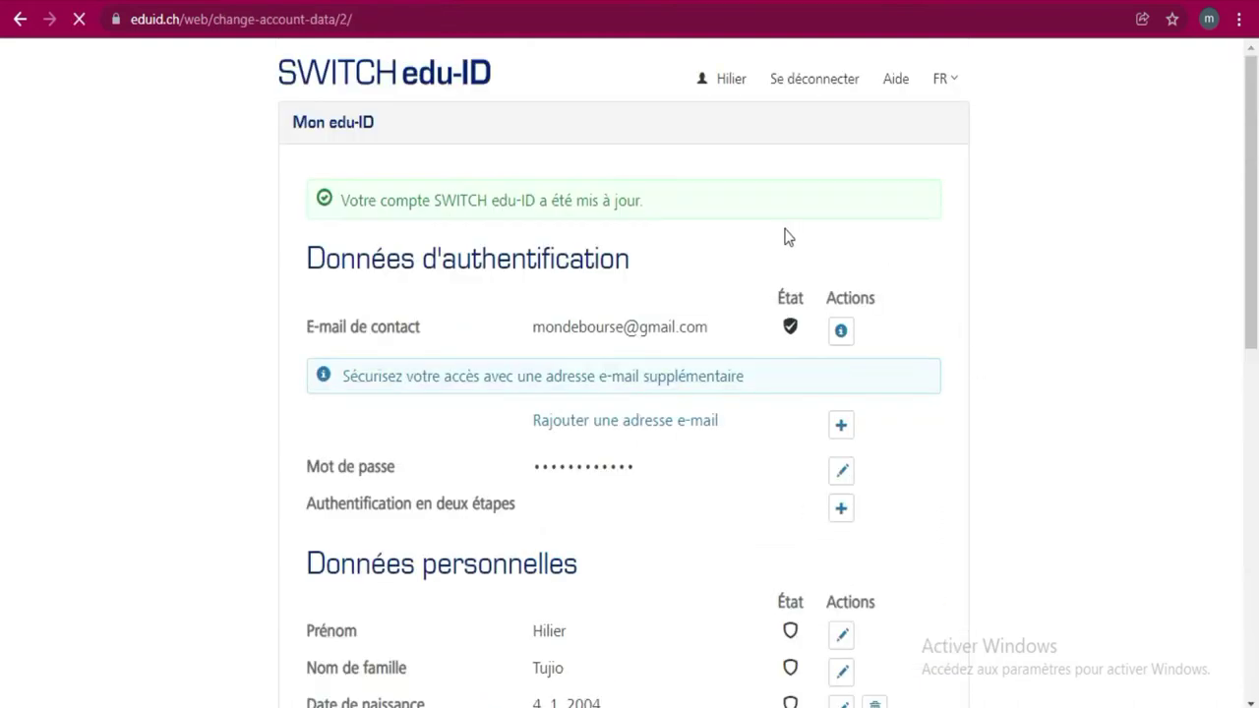
Start adding the professional phone number in the personal data and enter the Côte d'Ivoire country prefix
{"action": "scroll", "coordinate": [758, 246], "scroll_direction": "down", "scroll_amount": 4}
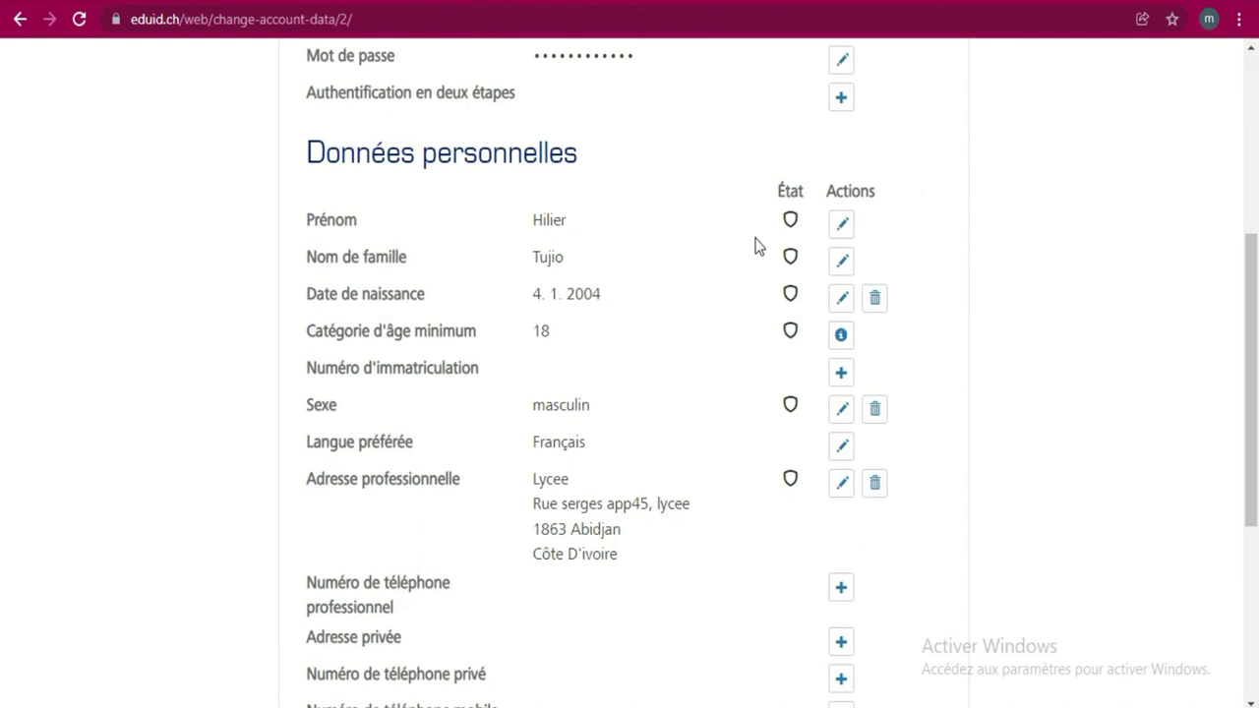
{"action": "scroll", "coordinate": [758, 246], "scroll_direction": "down", "scroll_amount": 2}
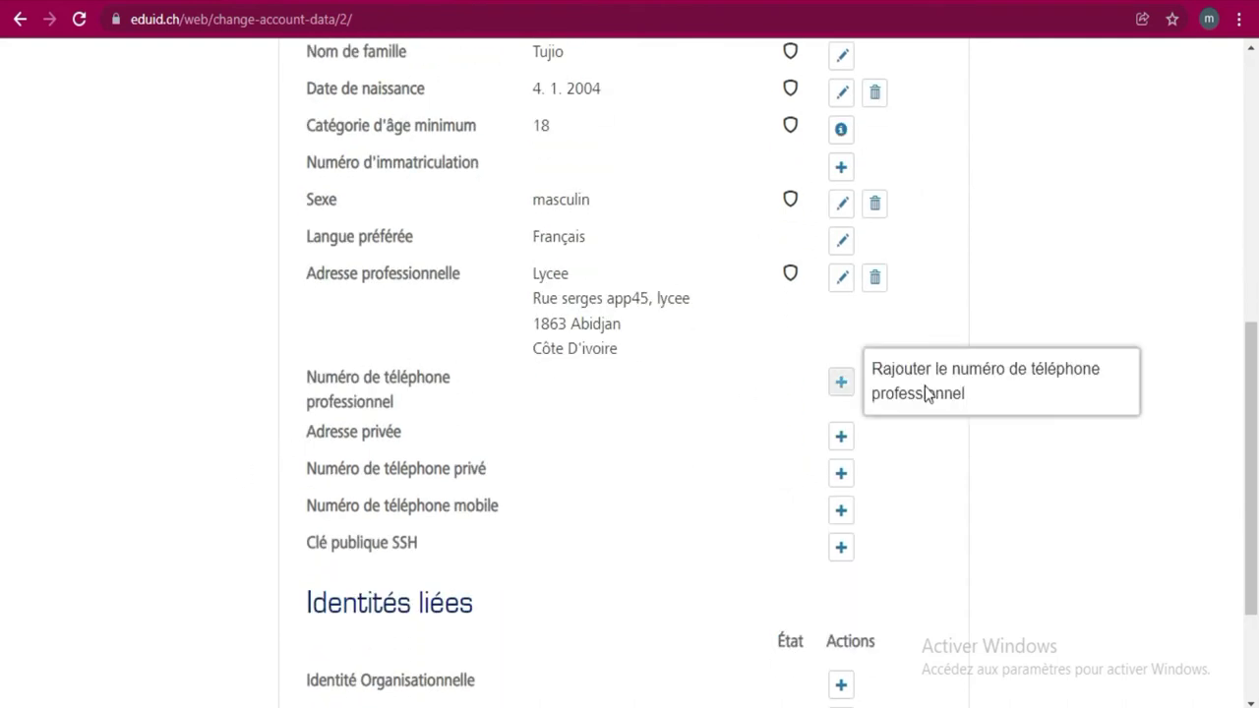
{"action": "left_click", "coordinate": [833, 385]}
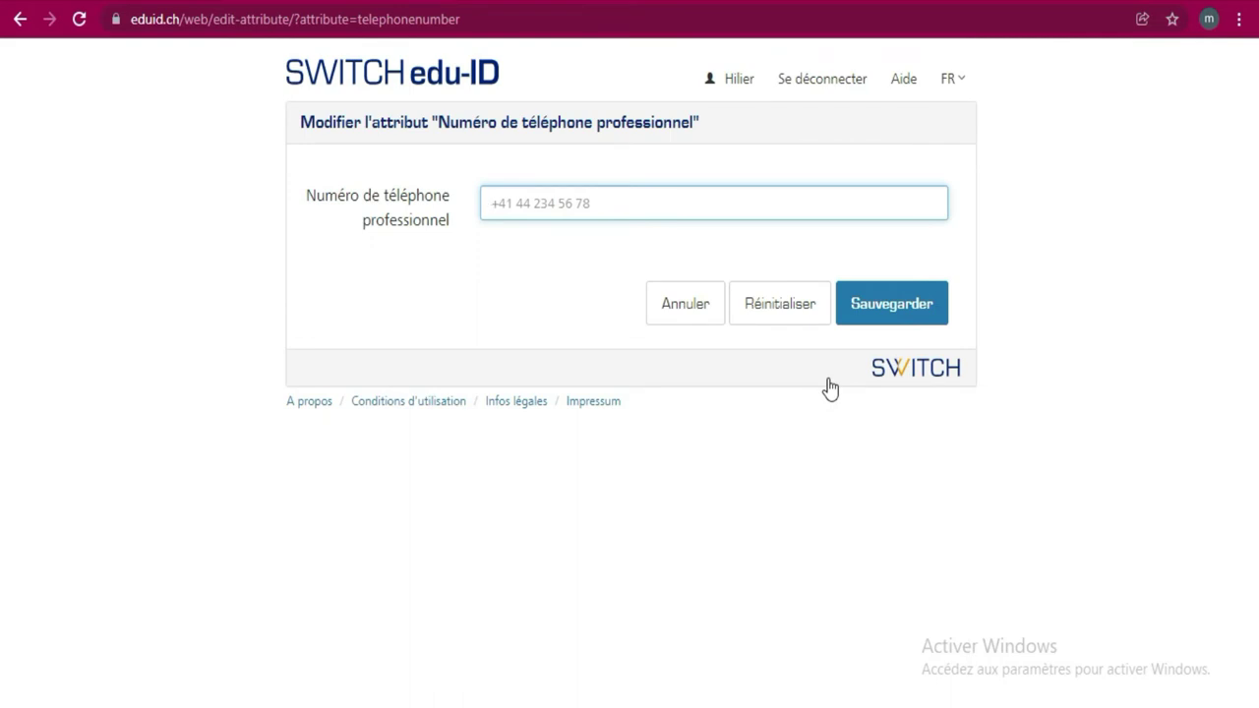
{"action": "key", "text": "ctrl+super+o"}
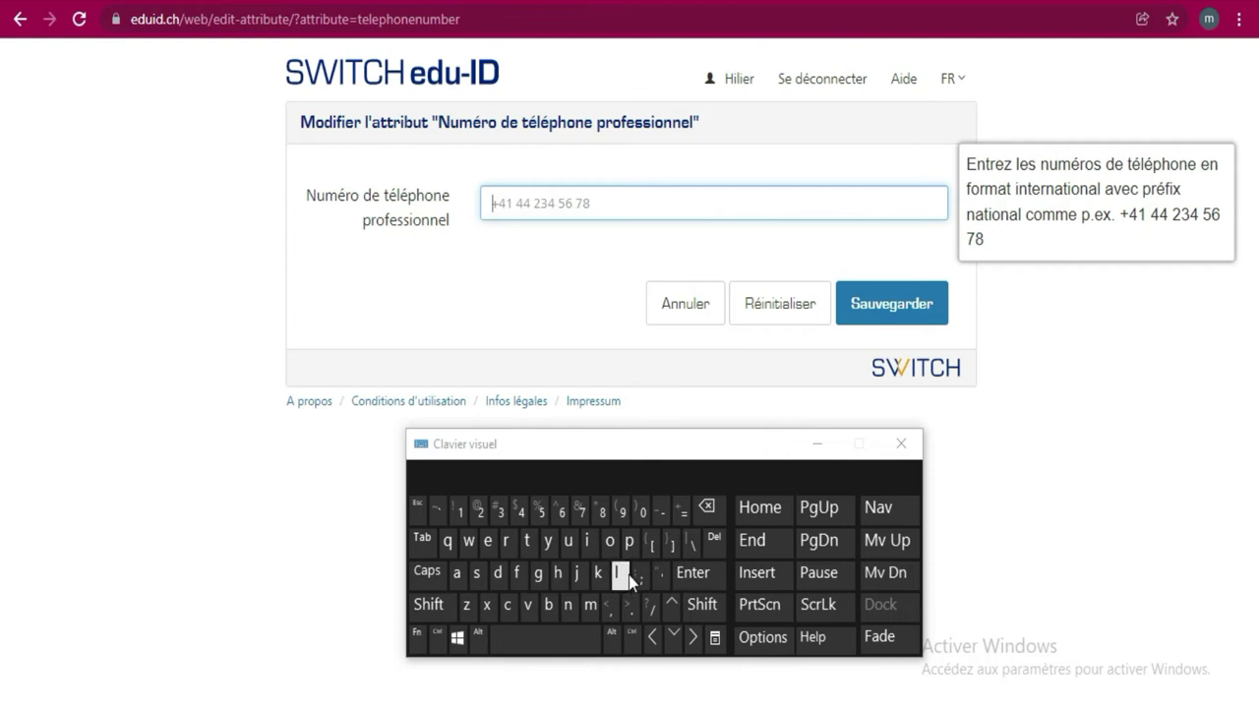
{"action": "left_click", "coordinate": [424, 604]}
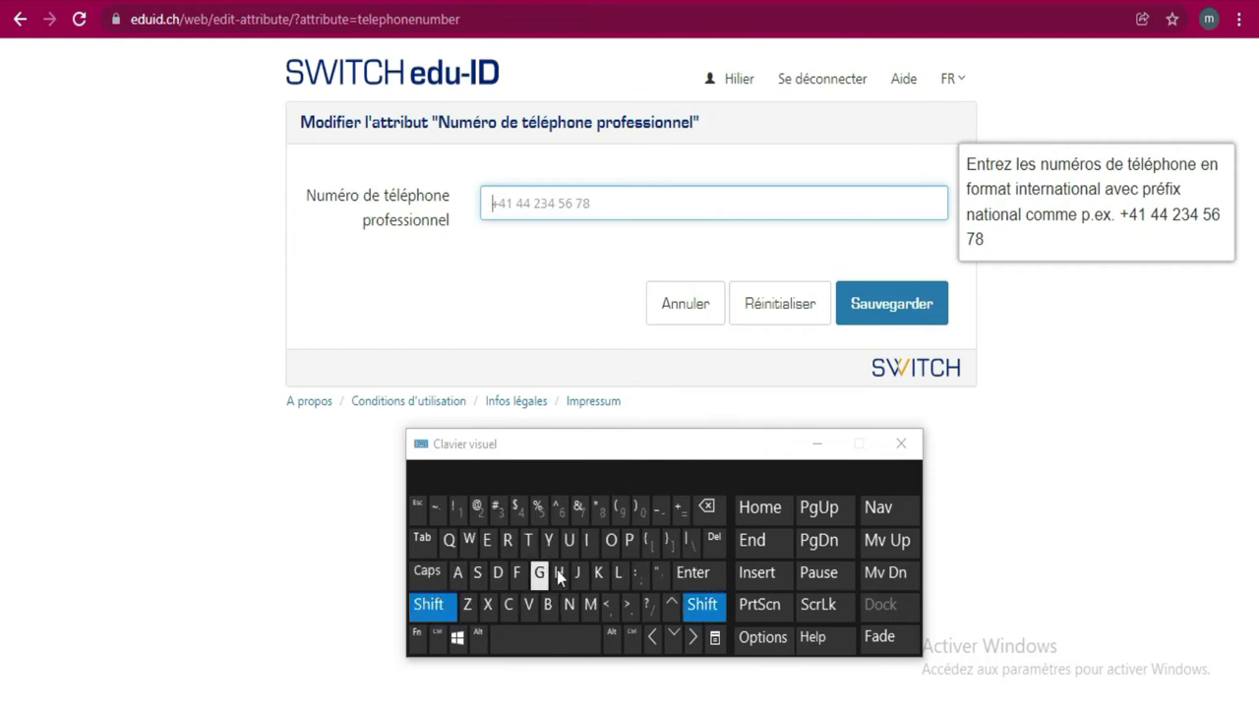
{"action": "left_click", "coordinate": [682, 519]}
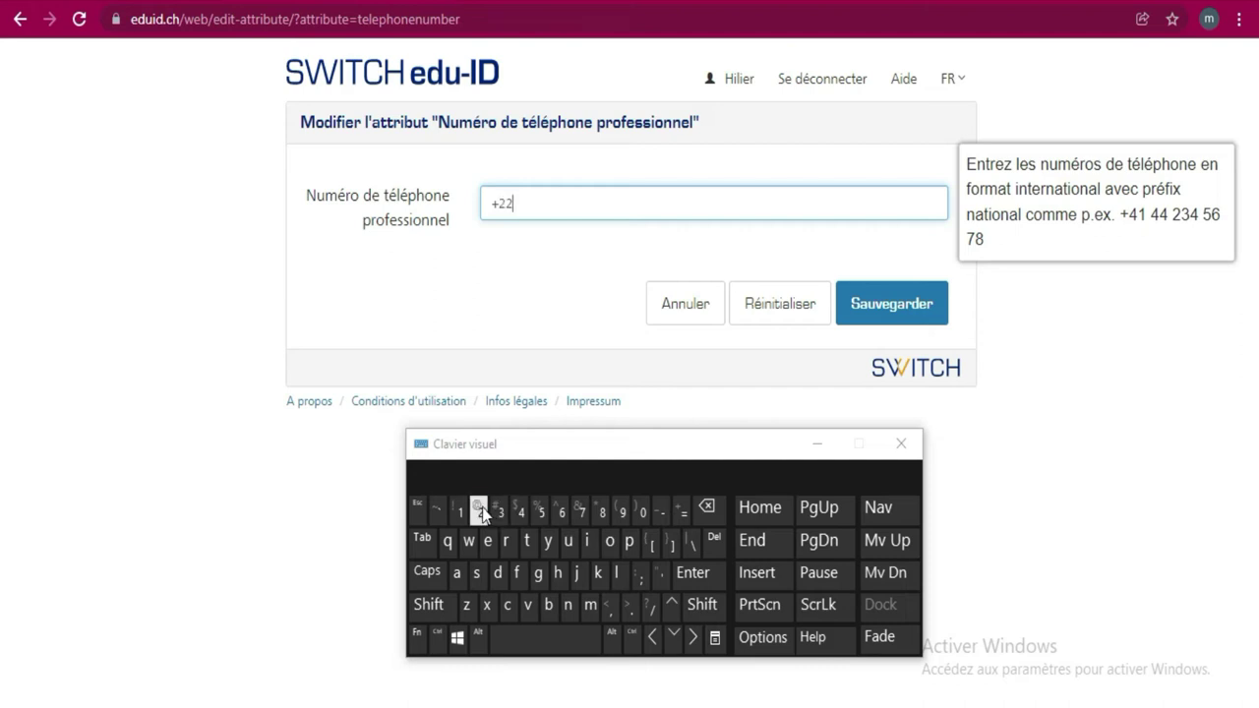
{"action": "left_click", "coordinate": [541, 511]}
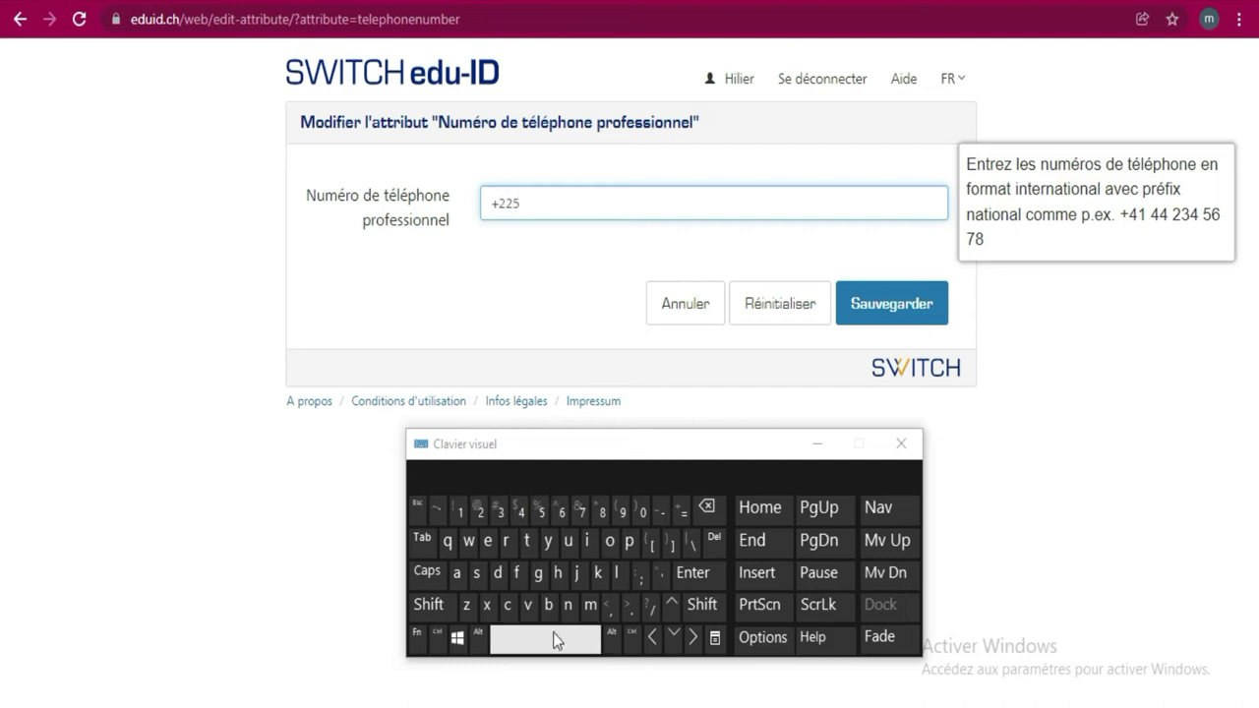
{"action": "mouse_move", "coordinate": [1247, 635]}
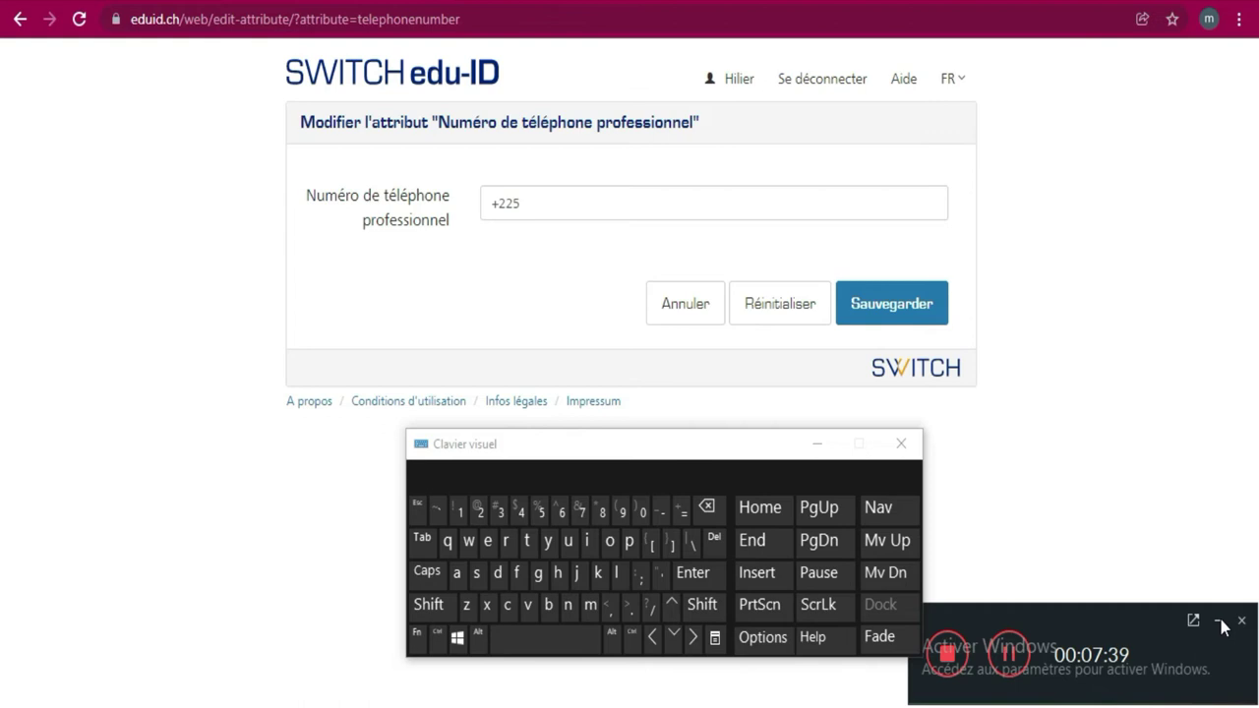
{"action": "left_click", "coordinate": [1219, 622]}
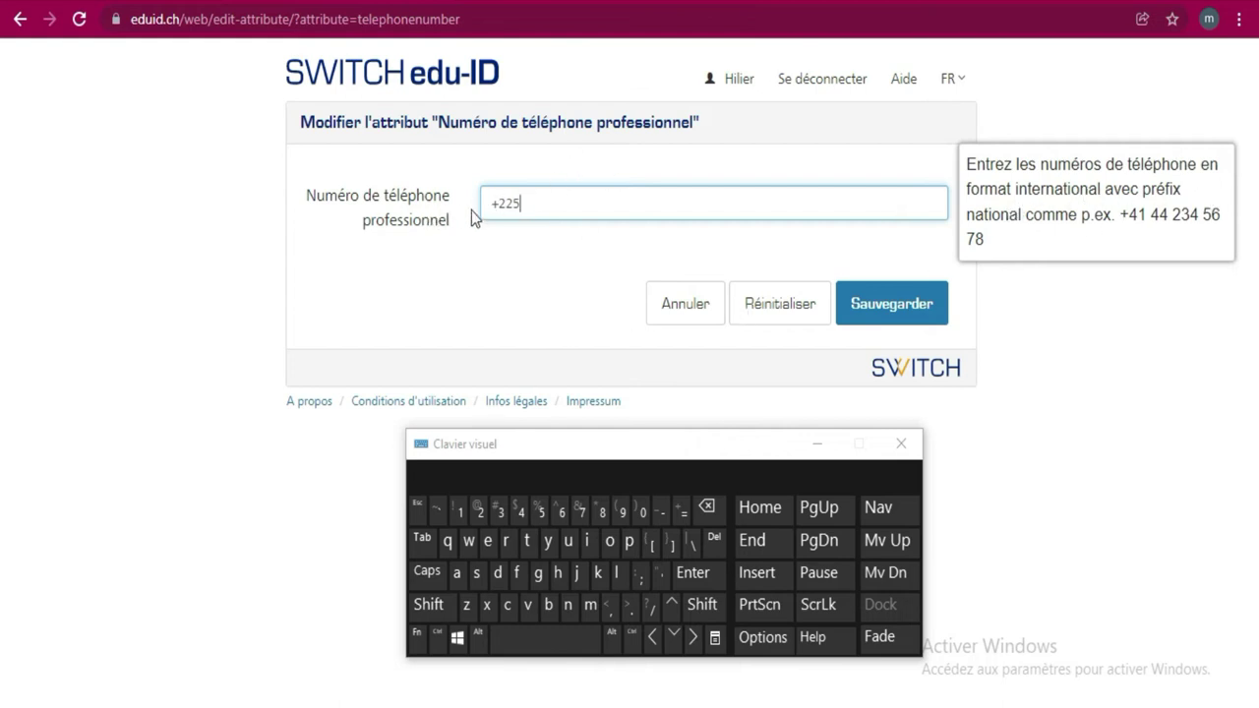
Complete the professional phone number with its remaining digits and save the attribute
{"action": "left_click", "coordinate": [644, 512]}
{"action": "left_click", "coordinate": [582, 519]}
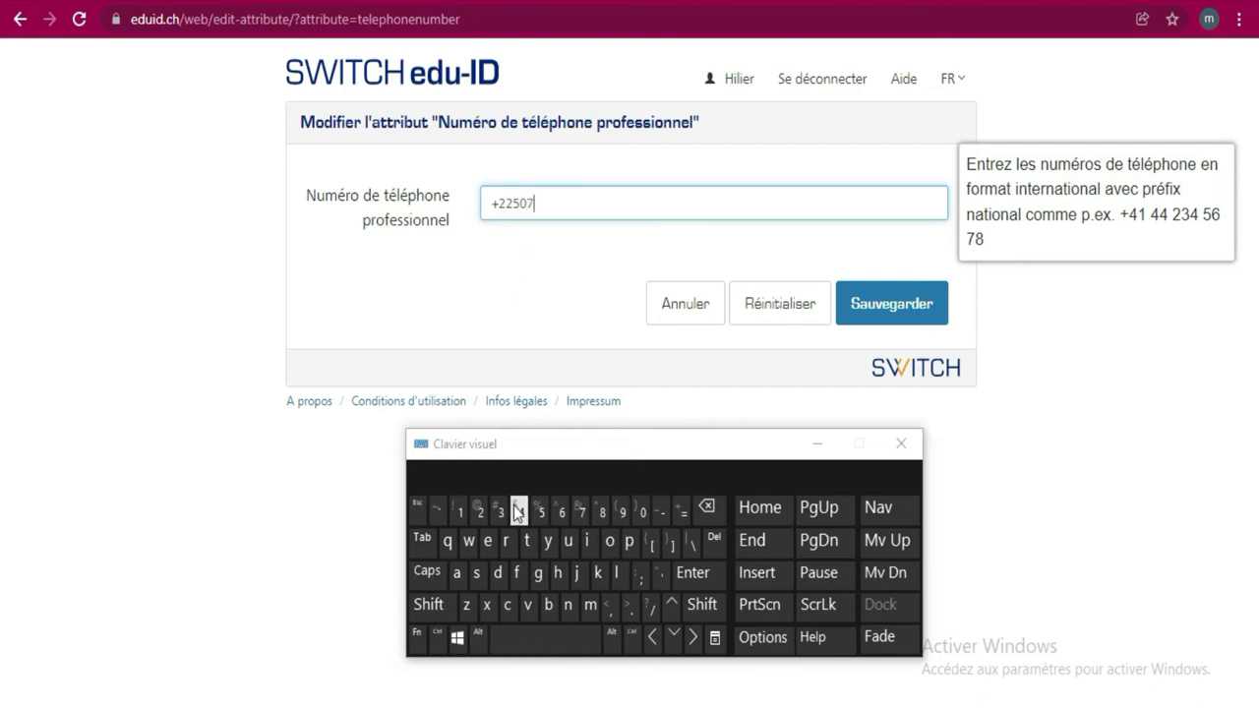
{"action": "left_click", "coordinate": [544, 509]}
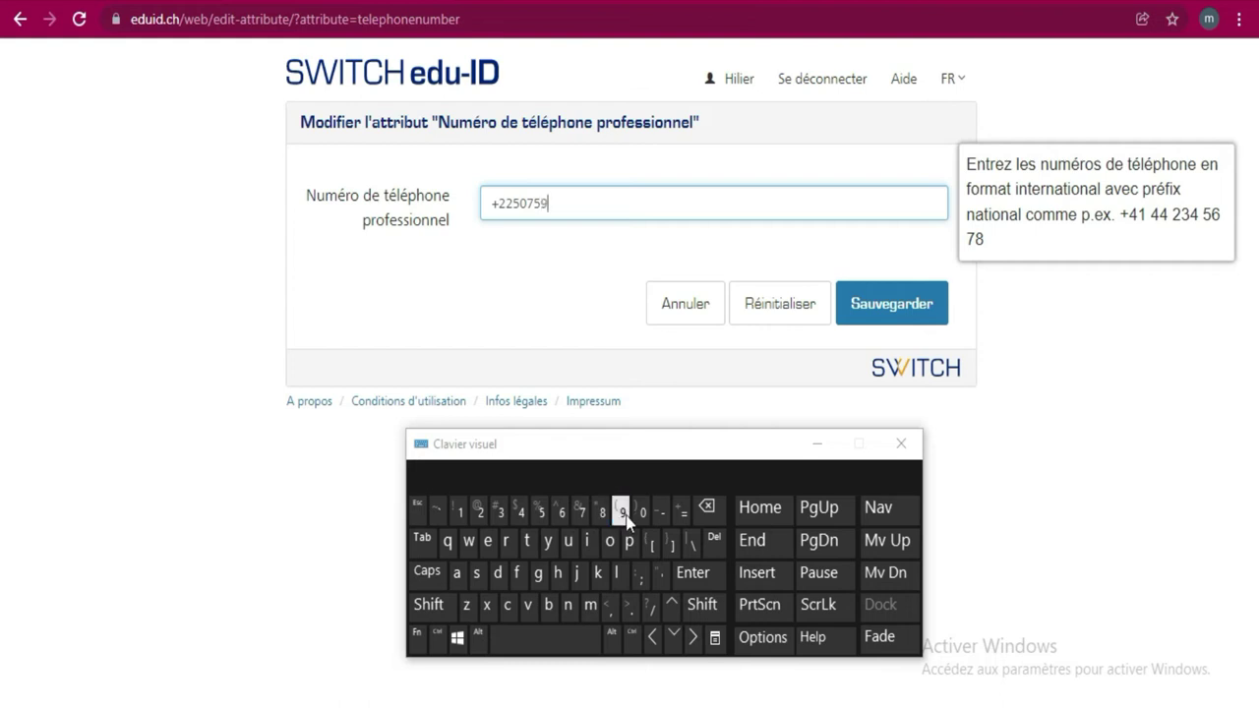
{"action": "left_click", "coordinate": [500, 511]}
{"action": "left_click", "coordinate": [499, 511]}
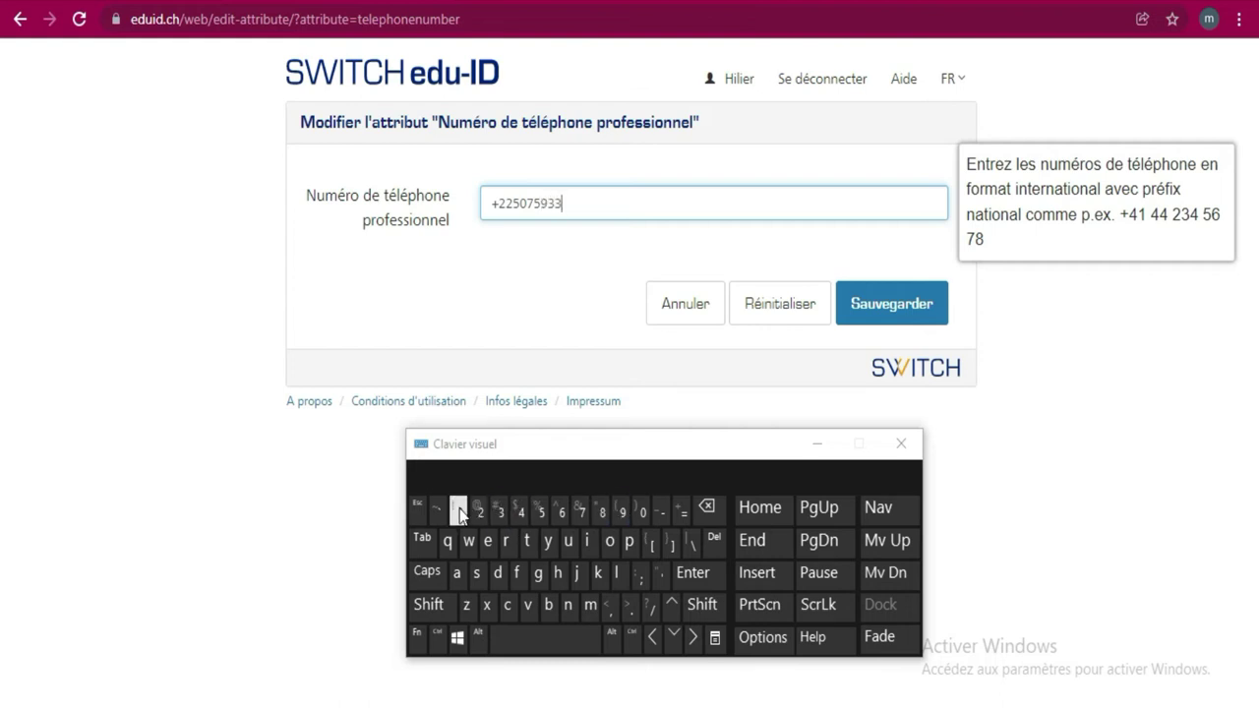
{"action": "left_click", "coordinate": [482, 513]}
{"action": "left_click", "coordinate": [522, 513]}
{"action": "left_click", "coordinate": [522, 513]}
{"action": "left_click", "coordinate": [885, 305]}
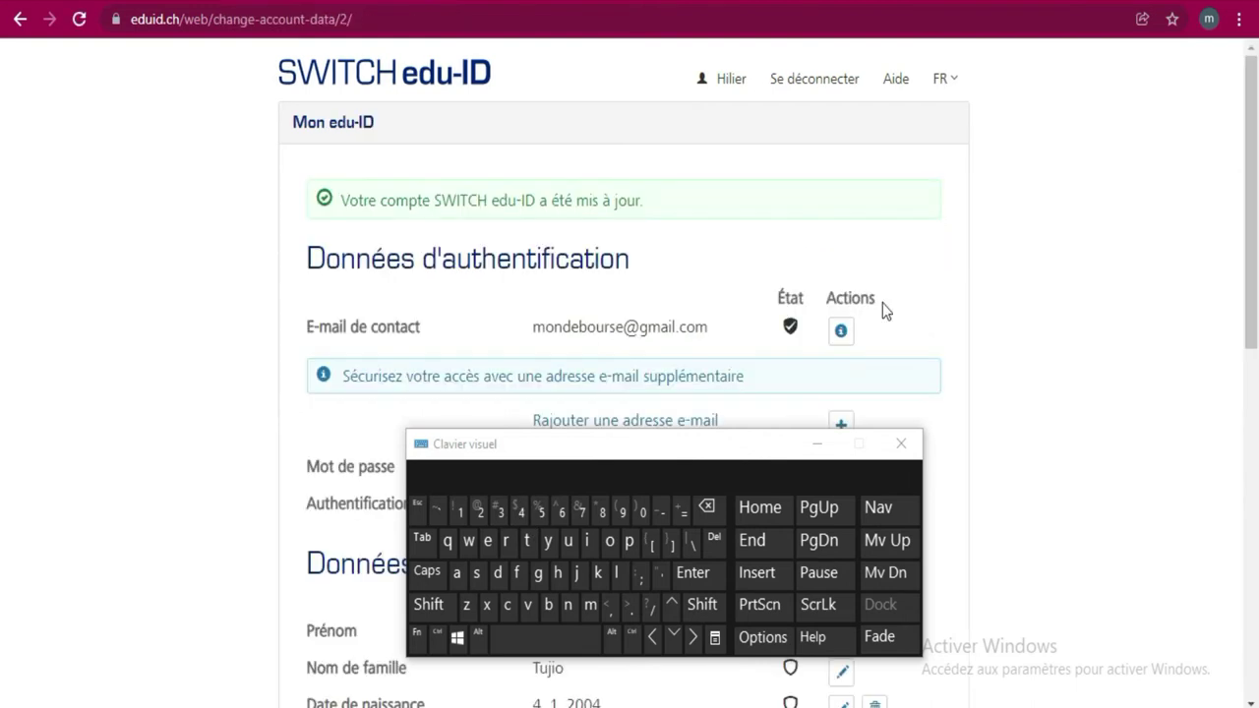
Start adding the private address in the personal data and fill it in from the saved address suggestion
{"action": "scroll", "coordinate": [882, 311], "scroll_direction": "down", "scroll_amount": 6}
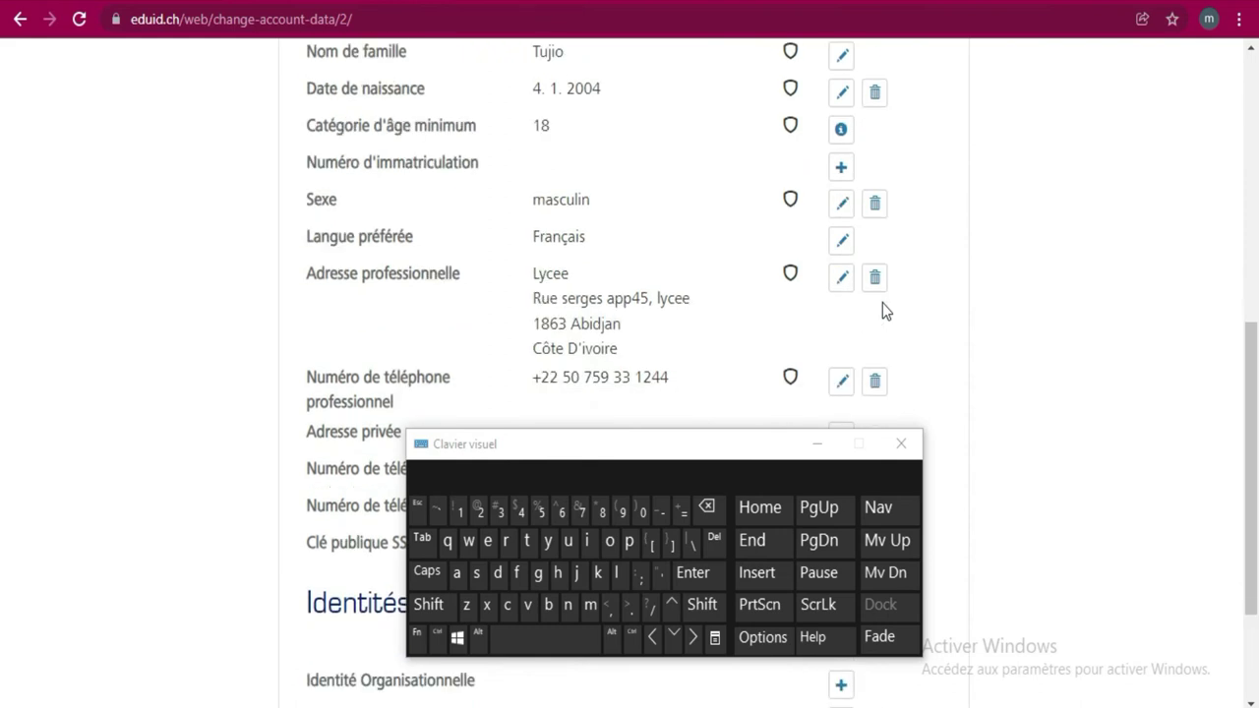
{"action": "scroll", "coordinate": [882, 310], "scroll_direction": "down", "scroll_amount": 2}
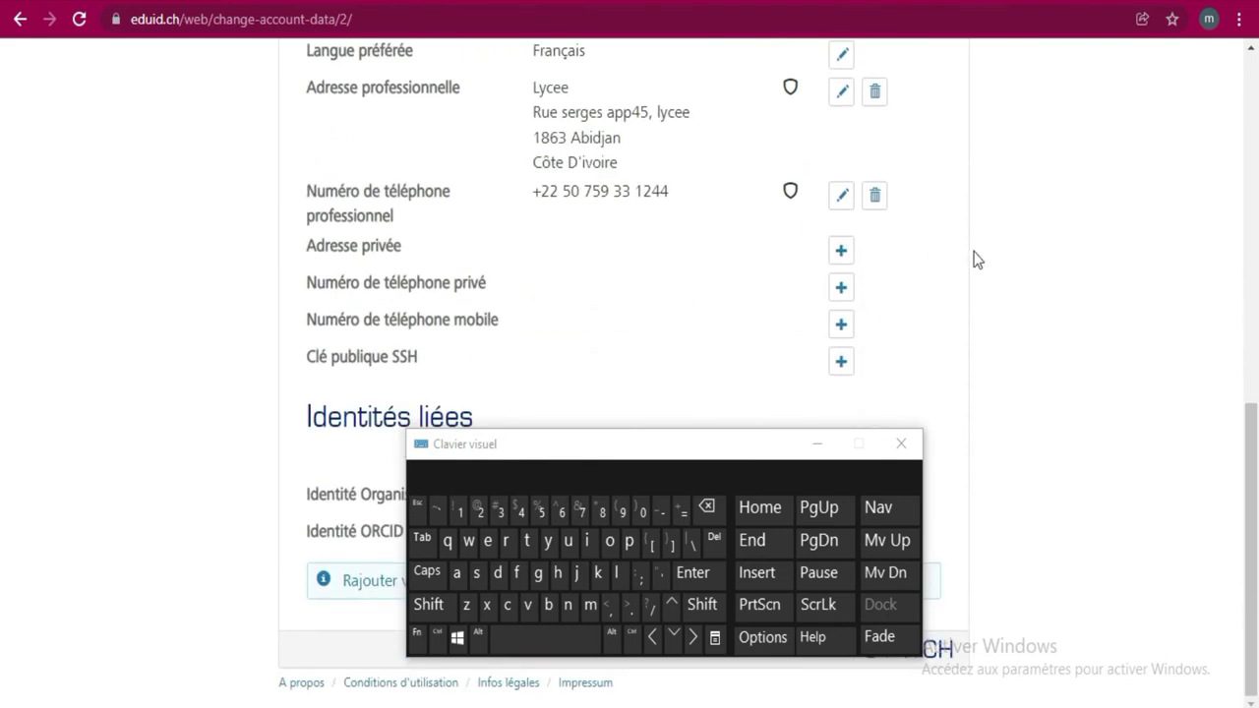
{"action": "left_click", "coordinate": [841, 253]}
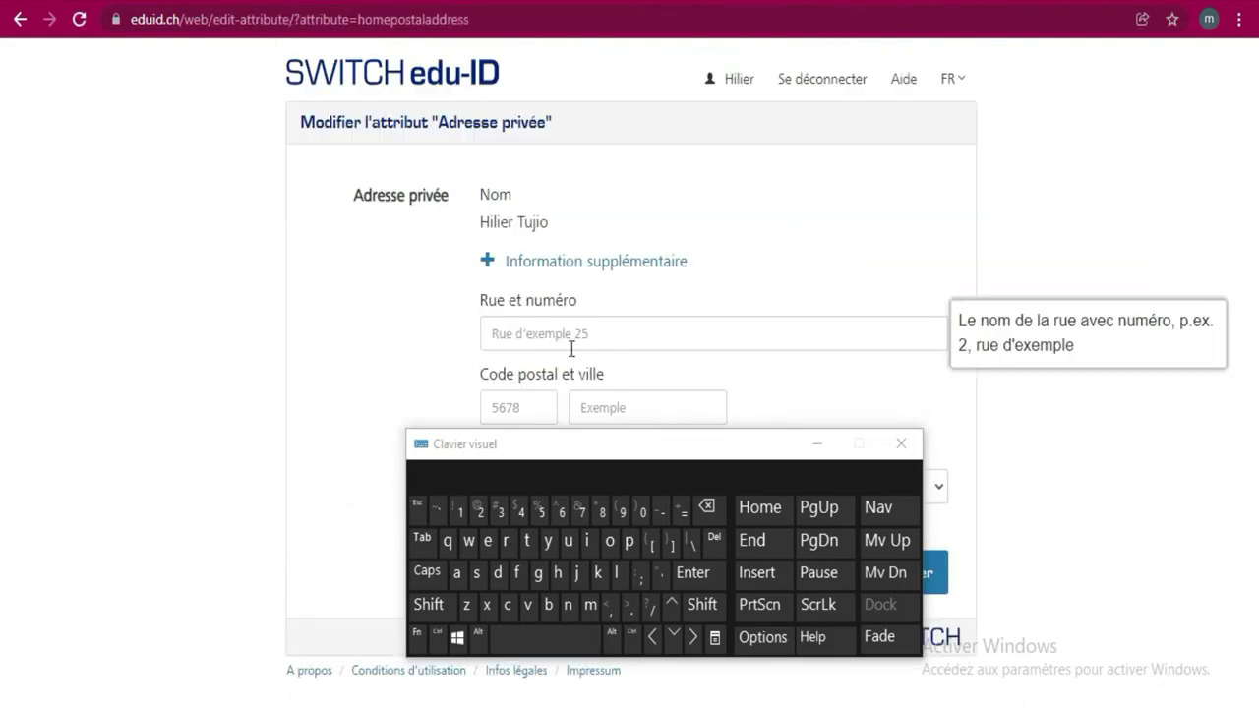
{"action": "left_click", "coordinate": [657, 332]}
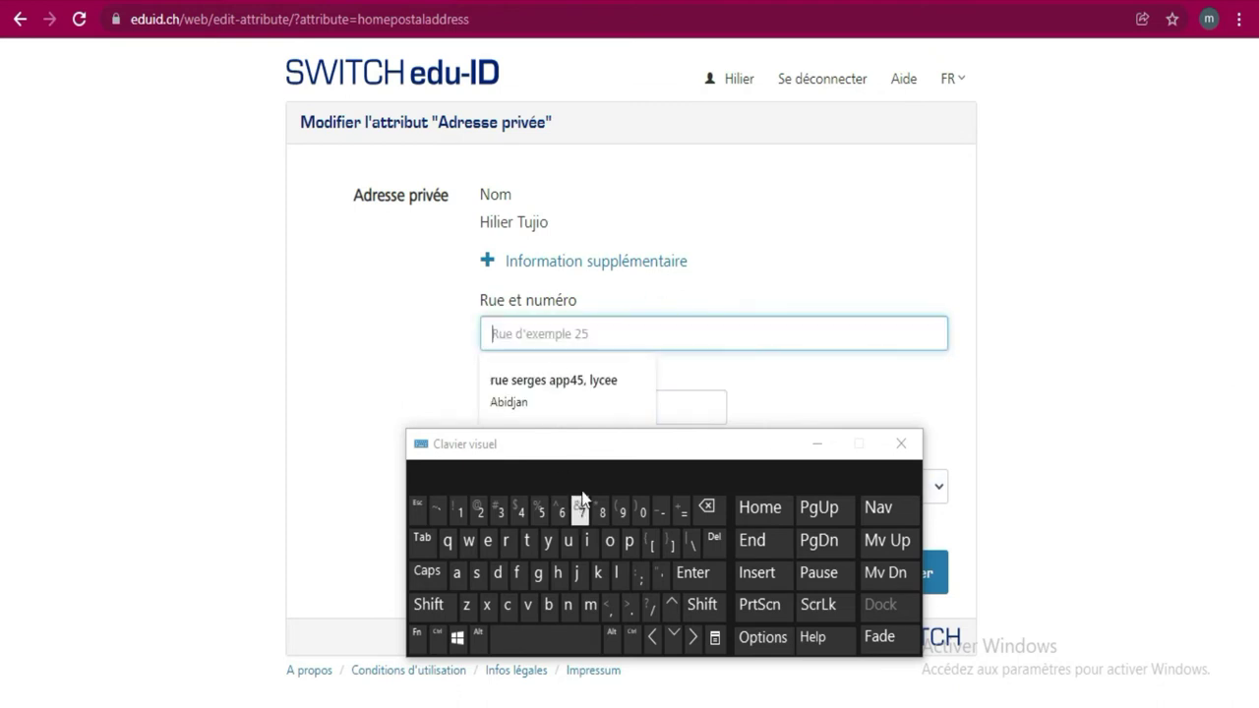
{"action": "left_click", "coordinate": [532, 375]}
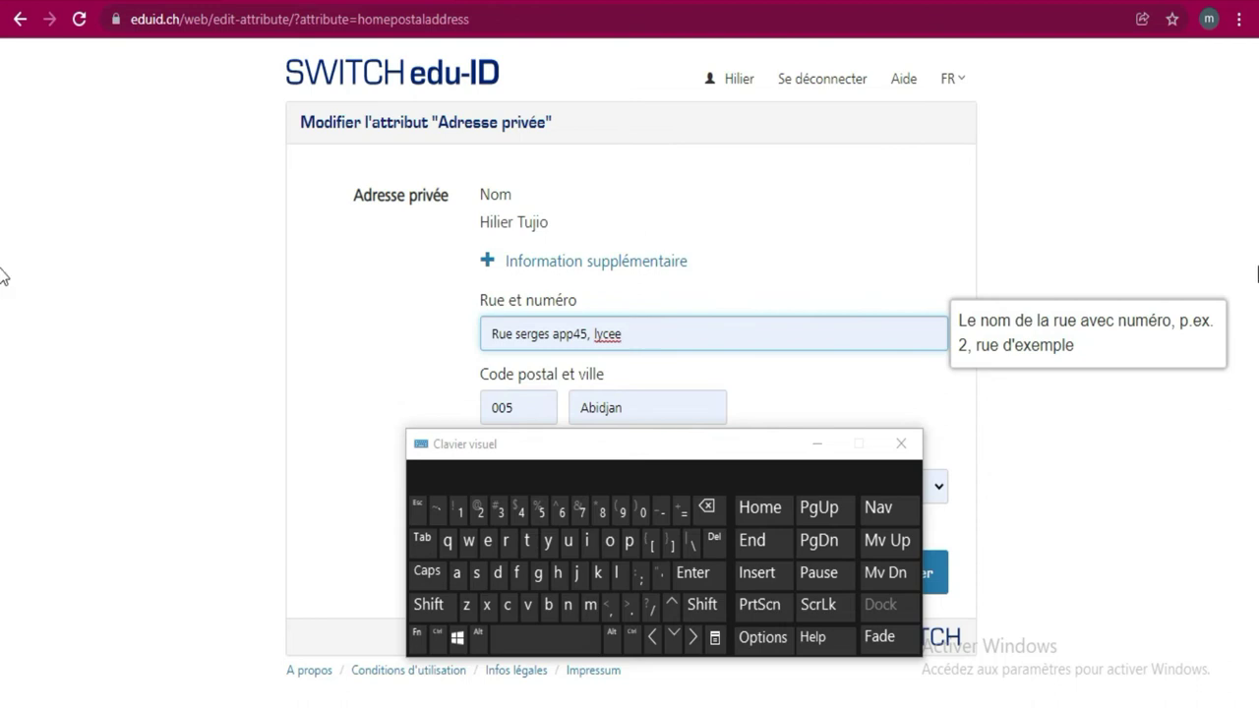
Replace the auto-filled postal code of the private address with the correct four-digit one and save the attribute
{"action": "left_click_drag", "start_coordinate": [652, 448], "coordinate": [661, 586]}
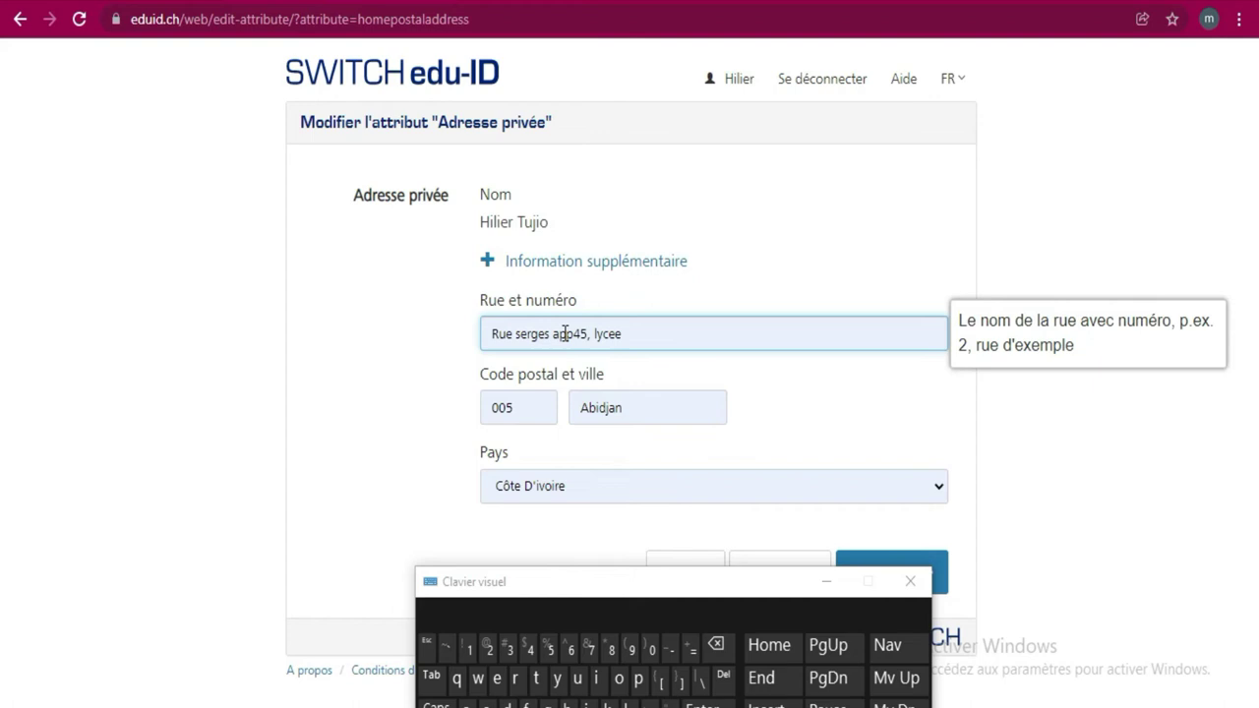
{"action": "left_click", "coordinate": [538, 398]}
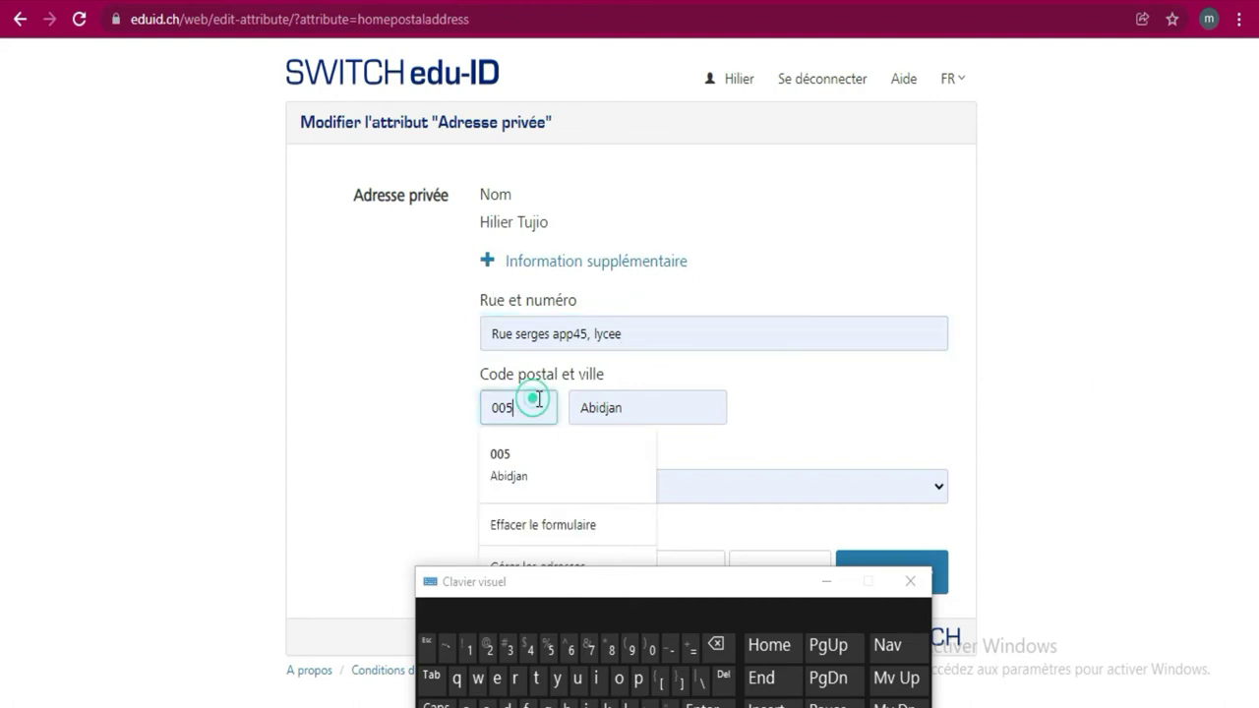
{"action": "left_click", "coordinate": [716, 644]}
{"action": "left_click", "coordinate": [715, 644]}
{"action": "left_click", "coordinate": [716, 644]}
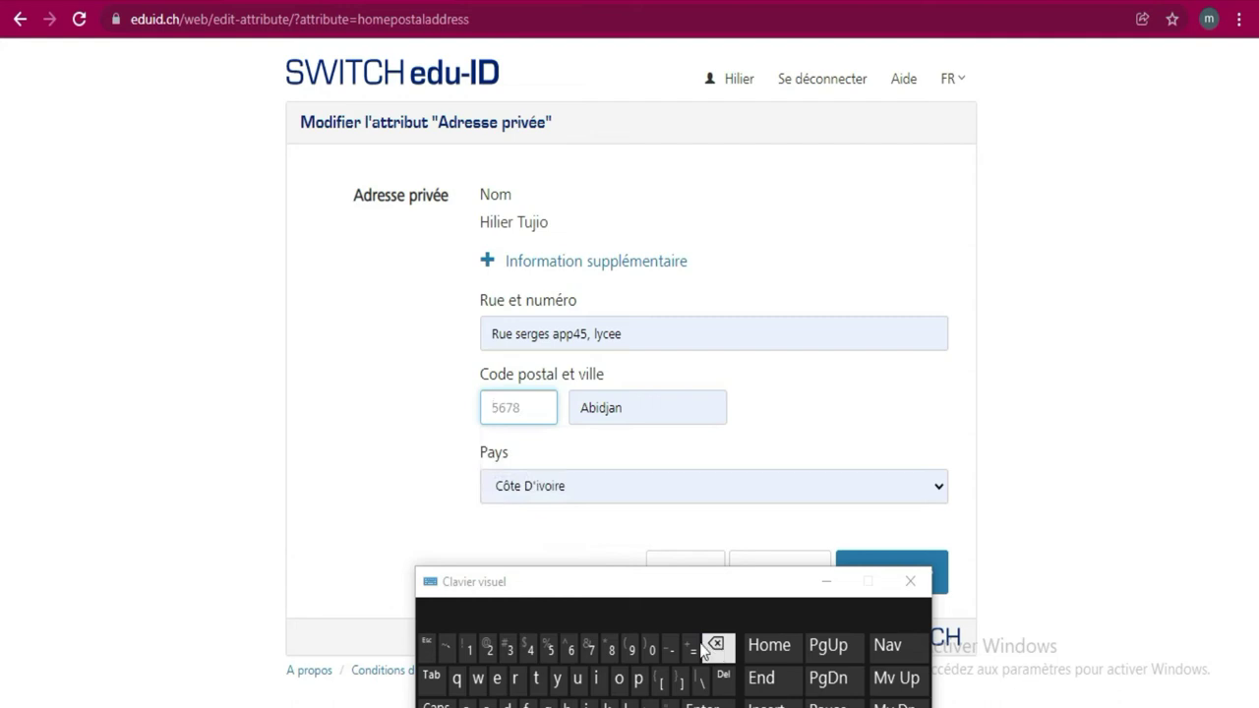
{"action": "left_click", "coordinate": [530, 649]}
{"action": "left_click", "coordinate": [550, 653]}
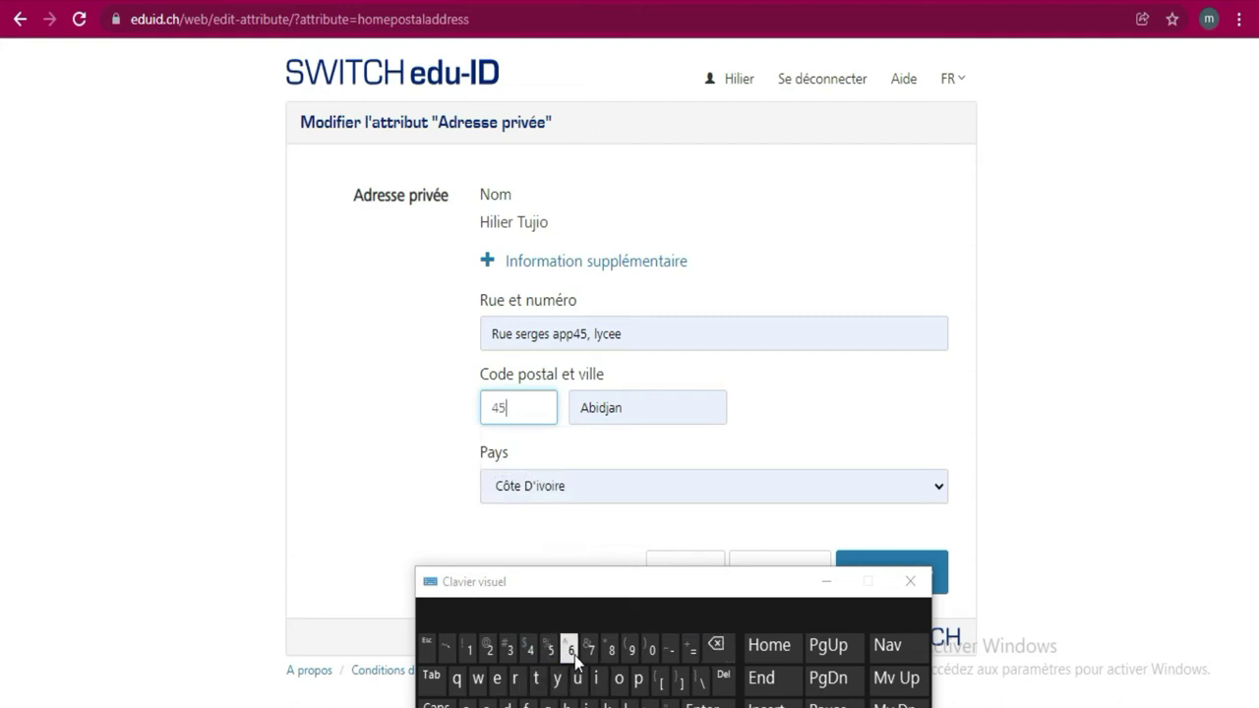
{"action": "left_click", "coordinate": [591, 651]}
{"action": "left_click_drag", "start_coordinate": [719, 588], "coordinate": [424, 562]}
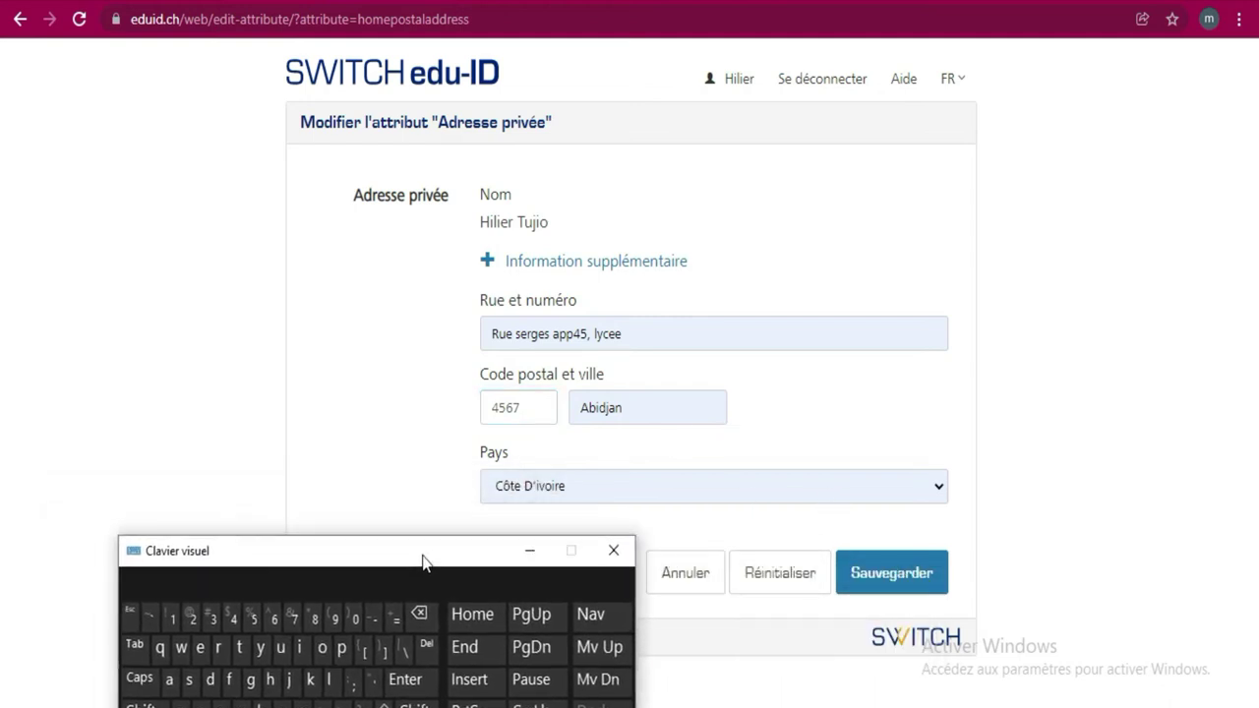
{"action": "left_click", "coordinate": [878, 576]}
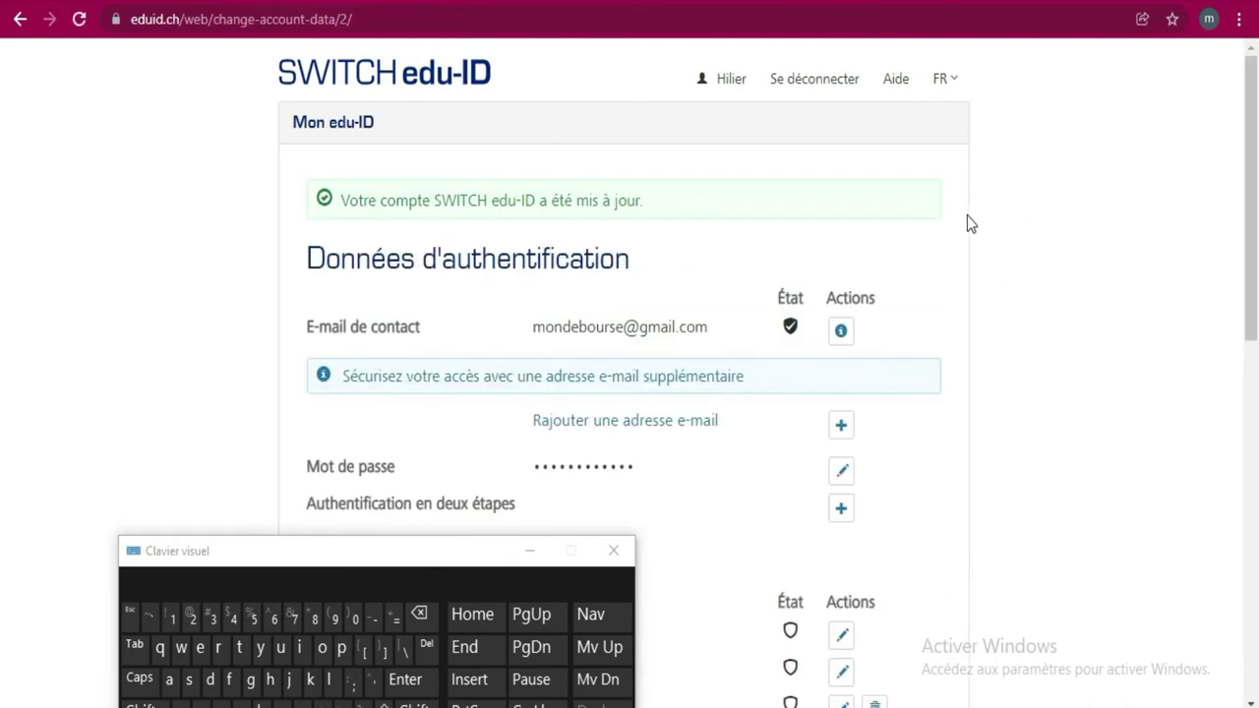
Start adding the private phone number in the personal data, keeping the on-screen keyboard within reach
{"action": "scroll", "coordinate": [967, 224], "scroll_direction": "down", "scroll_amount": 3}
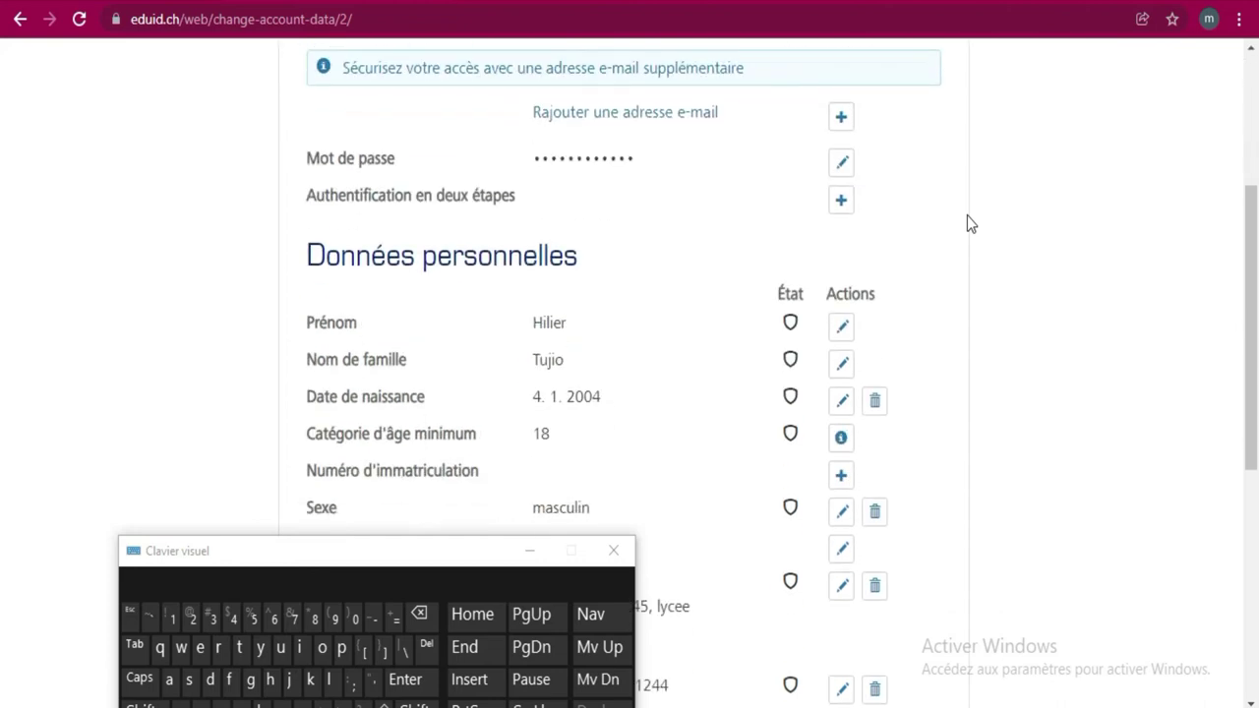
{"action": "scroll", "coordinate": [967, 224], "scroll_direction": "down", "scroll_amount": 3}
{"action": "scroll", "coordinate": [966, 225], "scroll_direction": "down", "scroll_amount": 1}
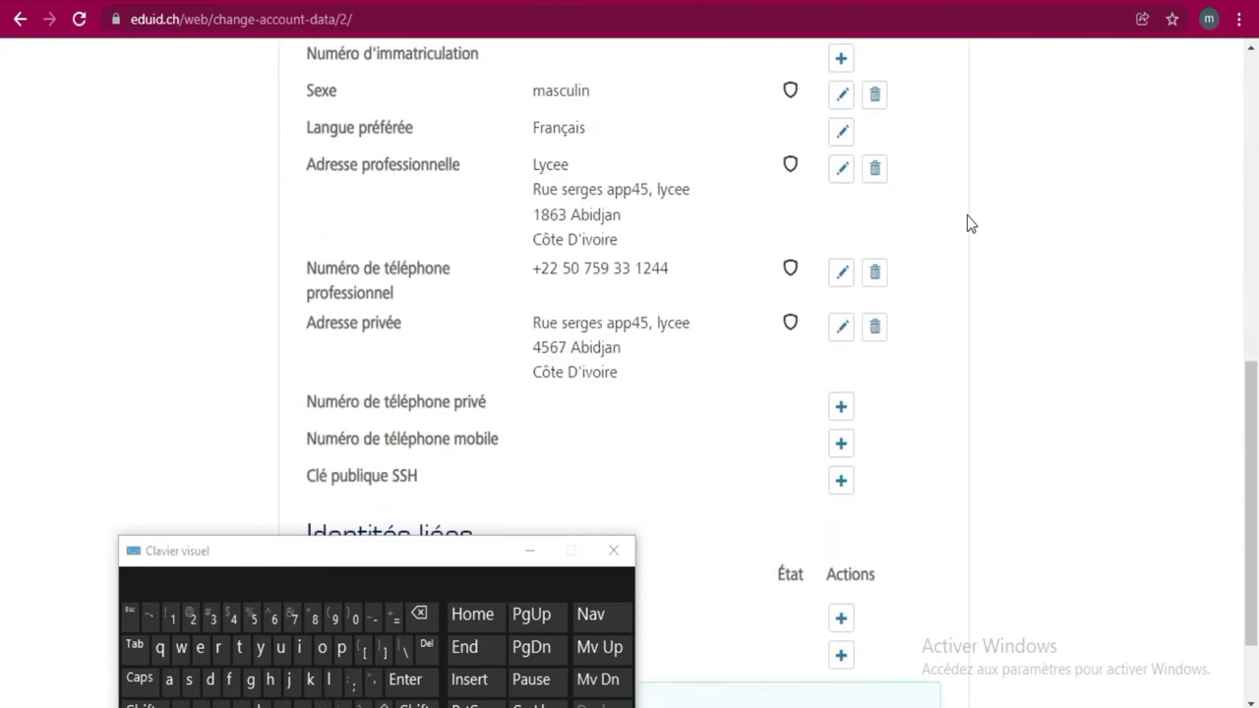
{"action": "scroll", "coordinate": [967, 224], "scroll_direction": "down", "scroll_amount": 1}
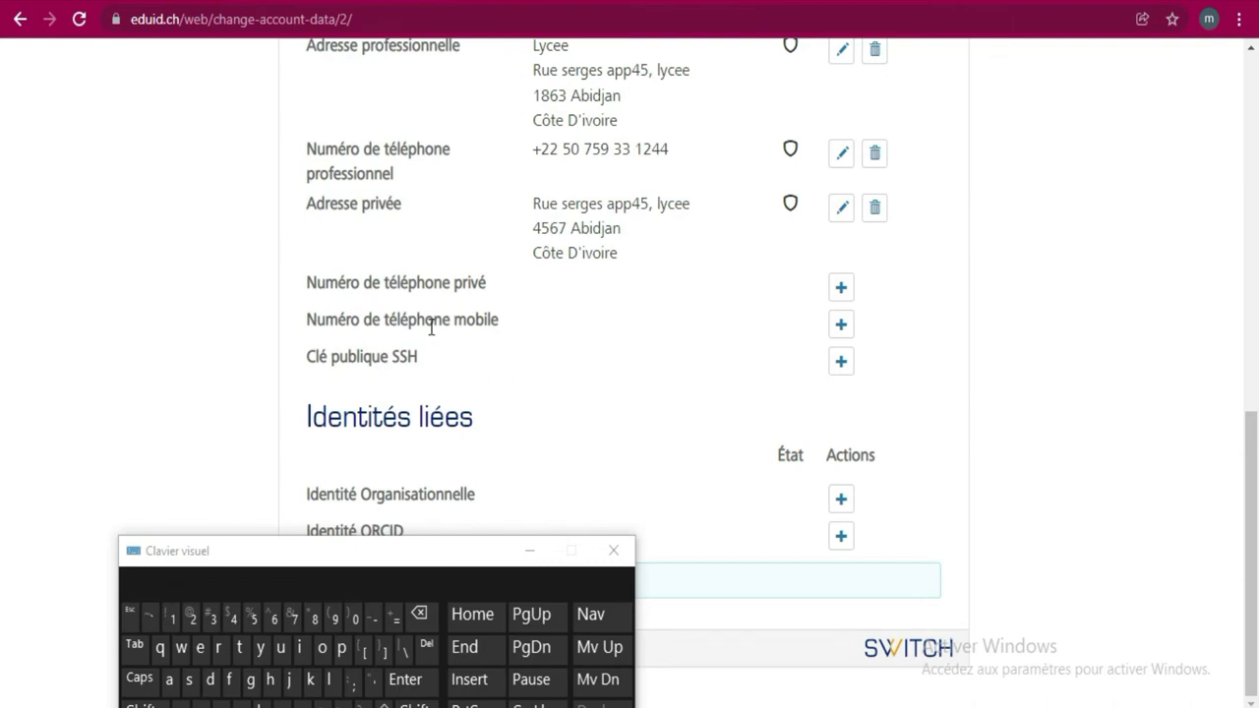
{"action": "left_click", "coordinate": [840, 291]}
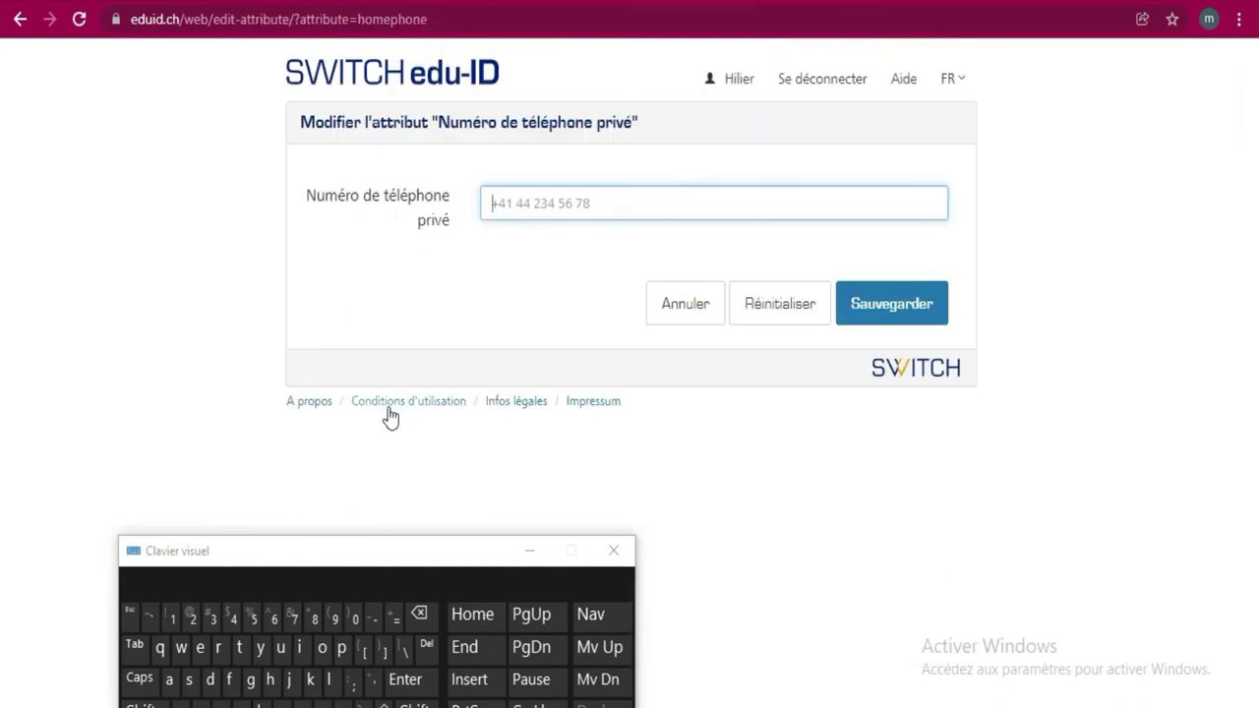
{"action": "left_click_drag", "start_coordinate": [396, 561], "coordinate": [531, 393]}
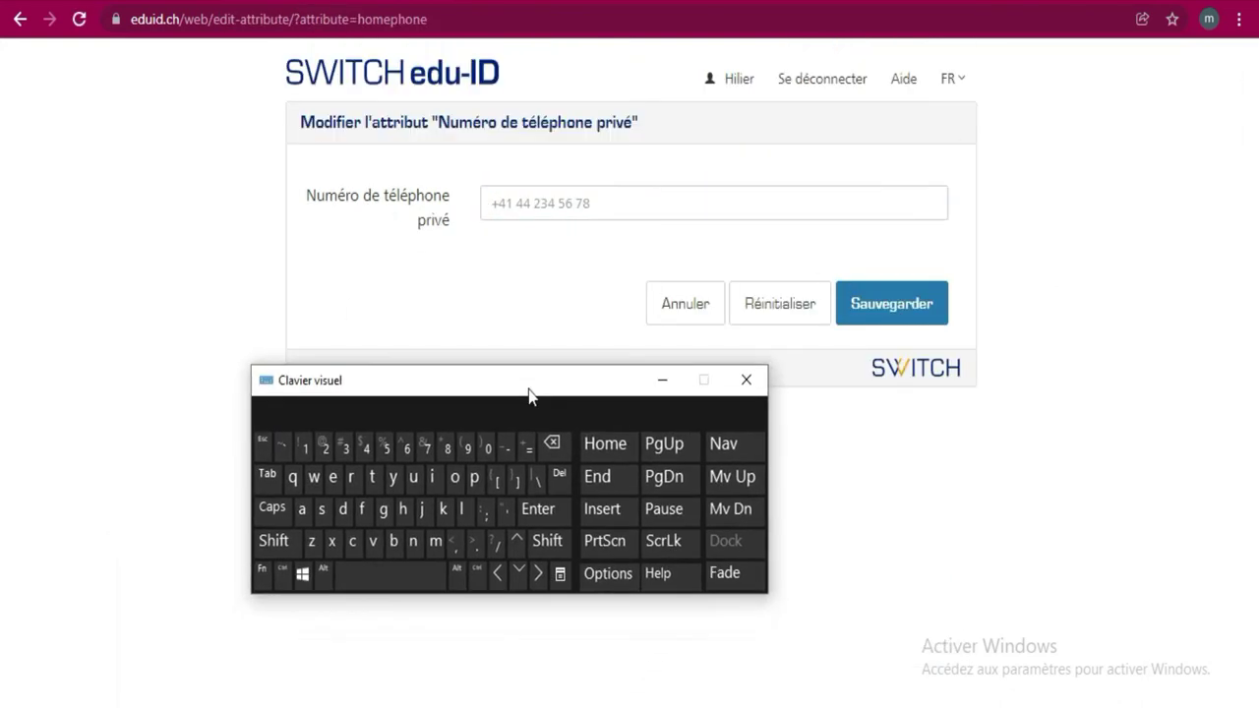
{"action": "left_click", "coordinate": [273, 540]}
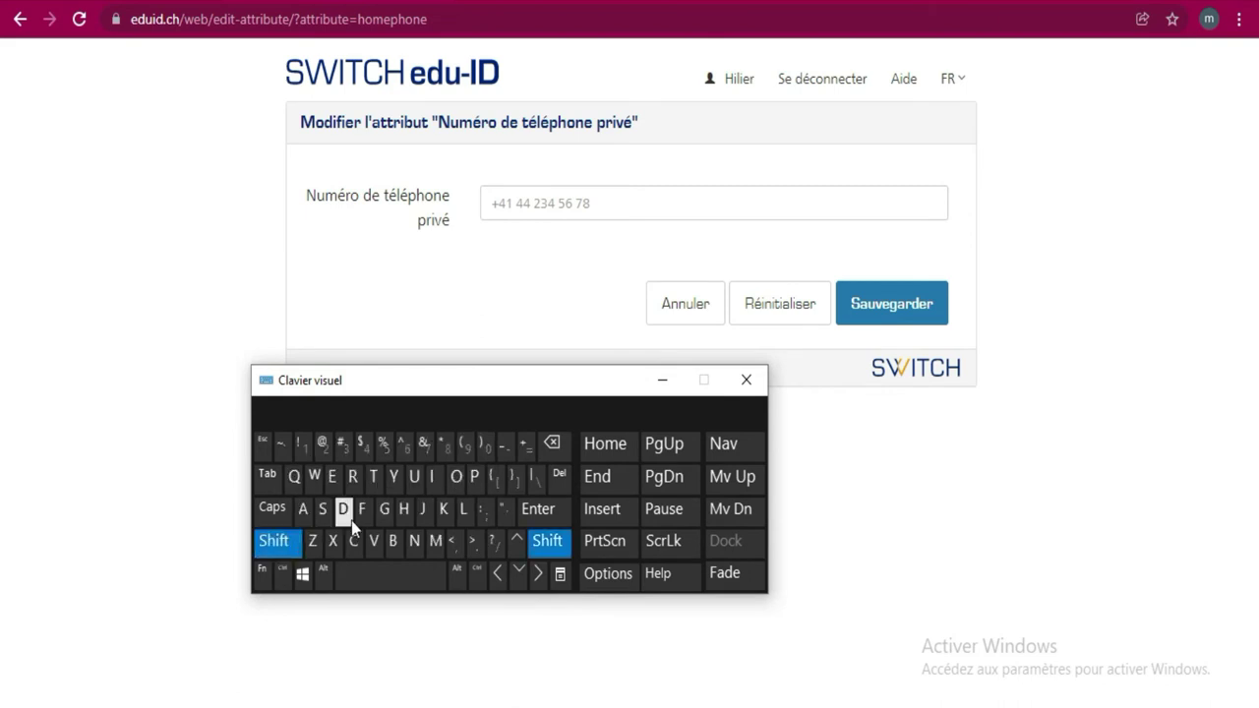
{"action": "left_click", "coordinate": [527, 449]}
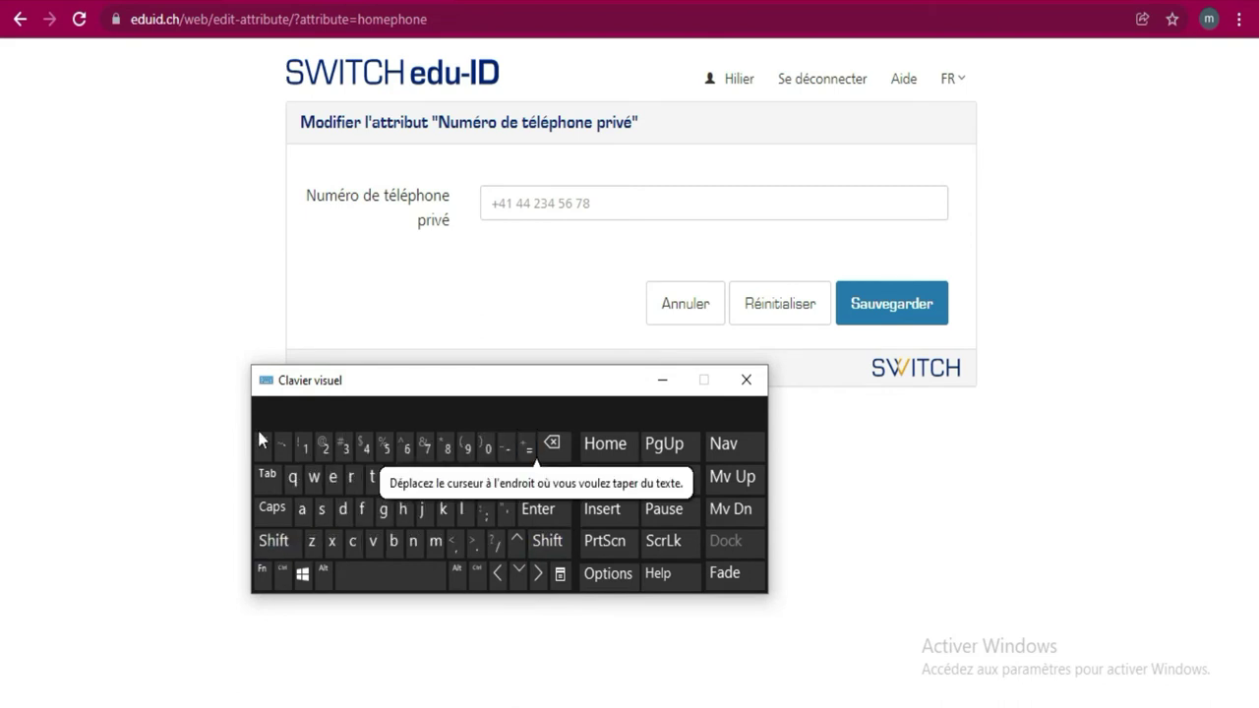
{"action": "left_click", "coordinate": [325, 449]}
{"action": "left_click", "coordinate": [386, 448]}
{"action": "left_click", "coordinate": [407, 448]}
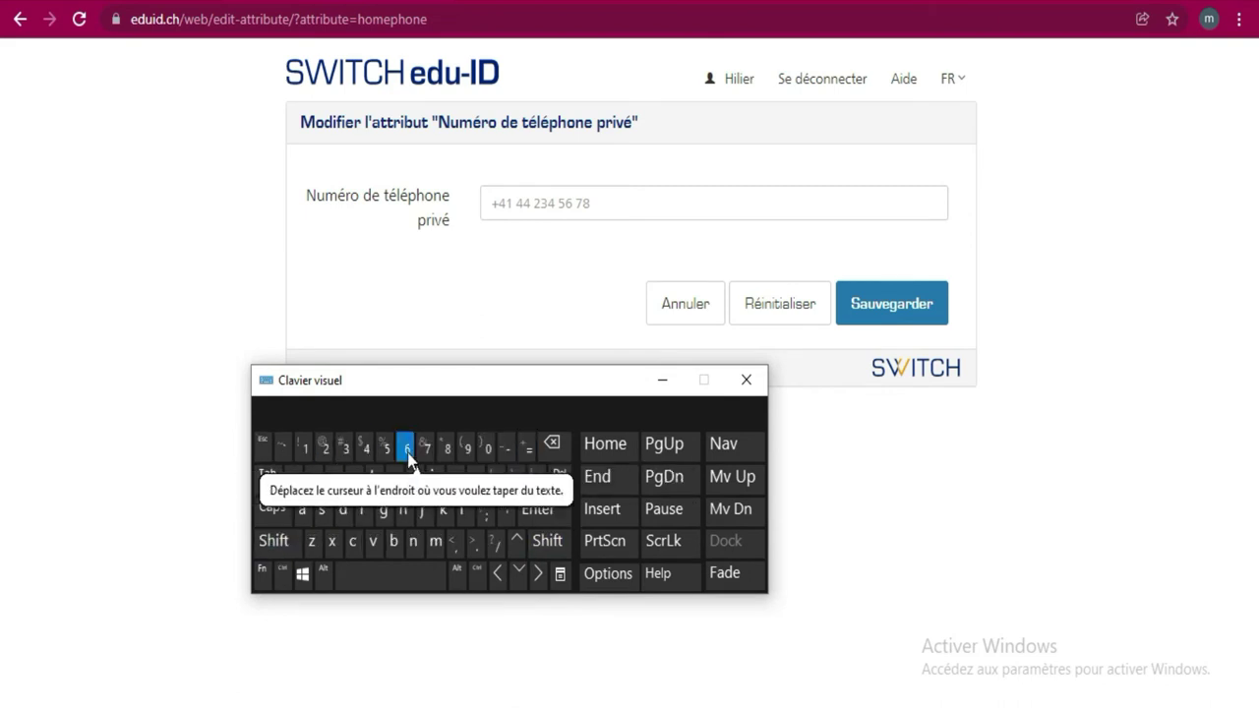
{"action": "left_click", "coordinate": [427, 448]}
{"action": "left_click", "coordinate": [485, 448]}
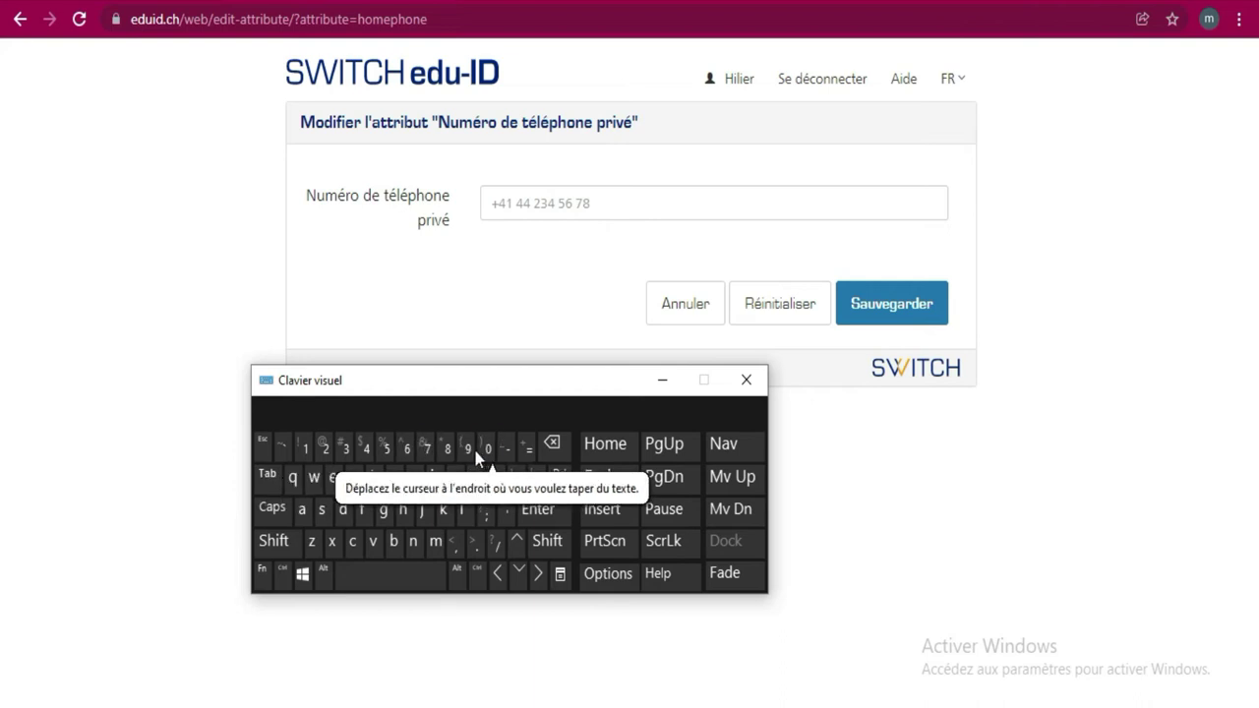
{"action": "left_click", "coordinate": [469, 448]}
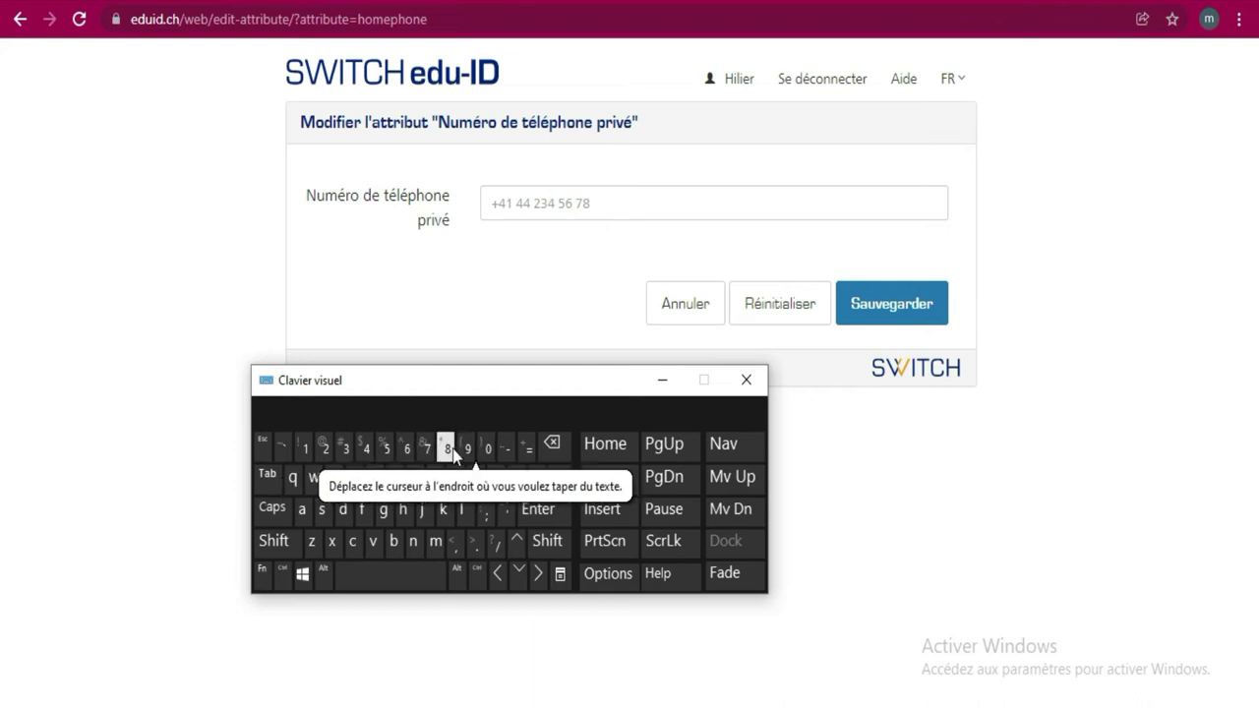
{"action": "left_click", "coordinate": [447, 450]}
{"action": "left_click", "coordinate": [447, 451]}
{"action": "left_click", "coordinate": [426, 448]}
{"action": "left_click", "coordinate": [409, 448]}
{"action": "left_click", "coordinate": [426, 448]}
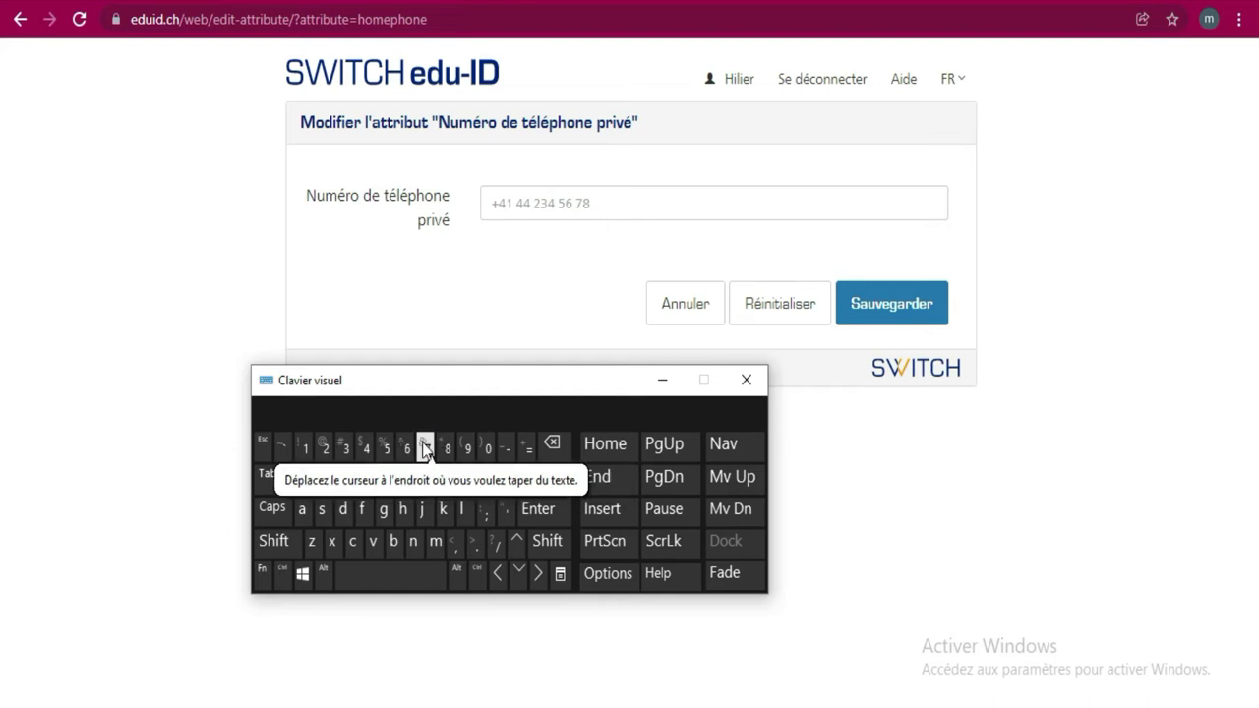
Enter the private phone number in international format with its country prefix and save the attribute
{"action": "left_click", "coordinate": [593, 207]}
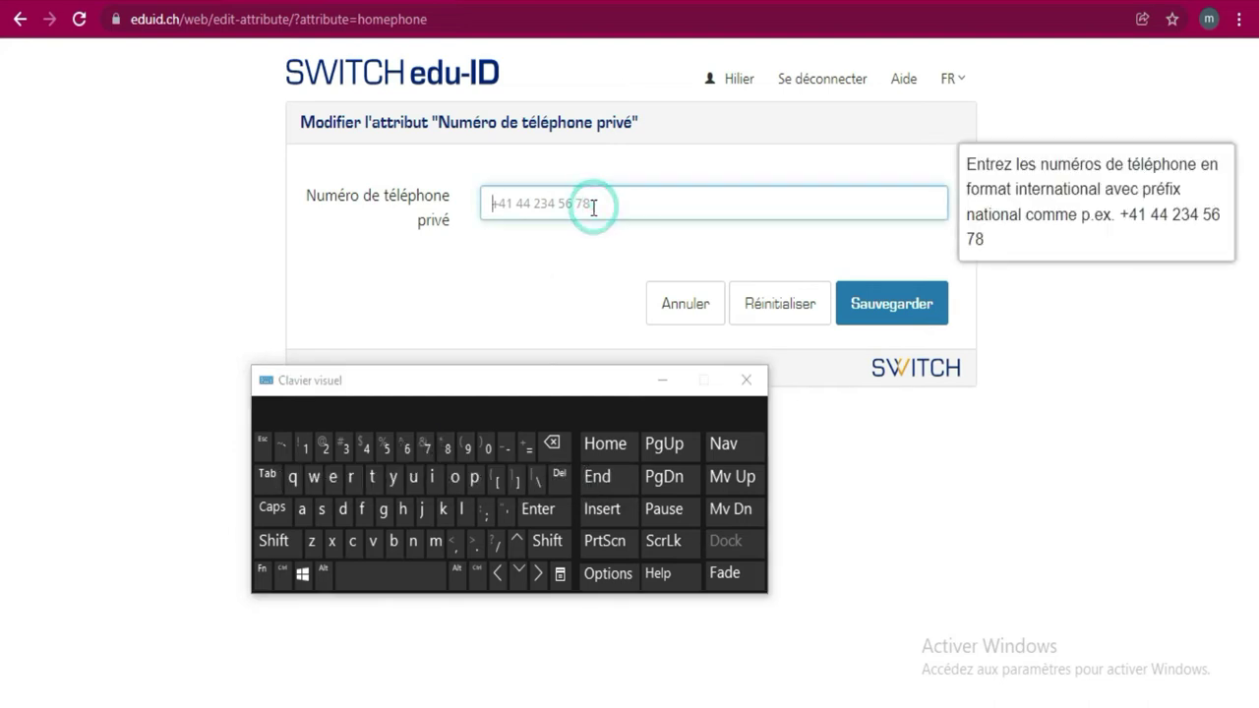
{"action": "left_click", "coordinate": [277, 541]}
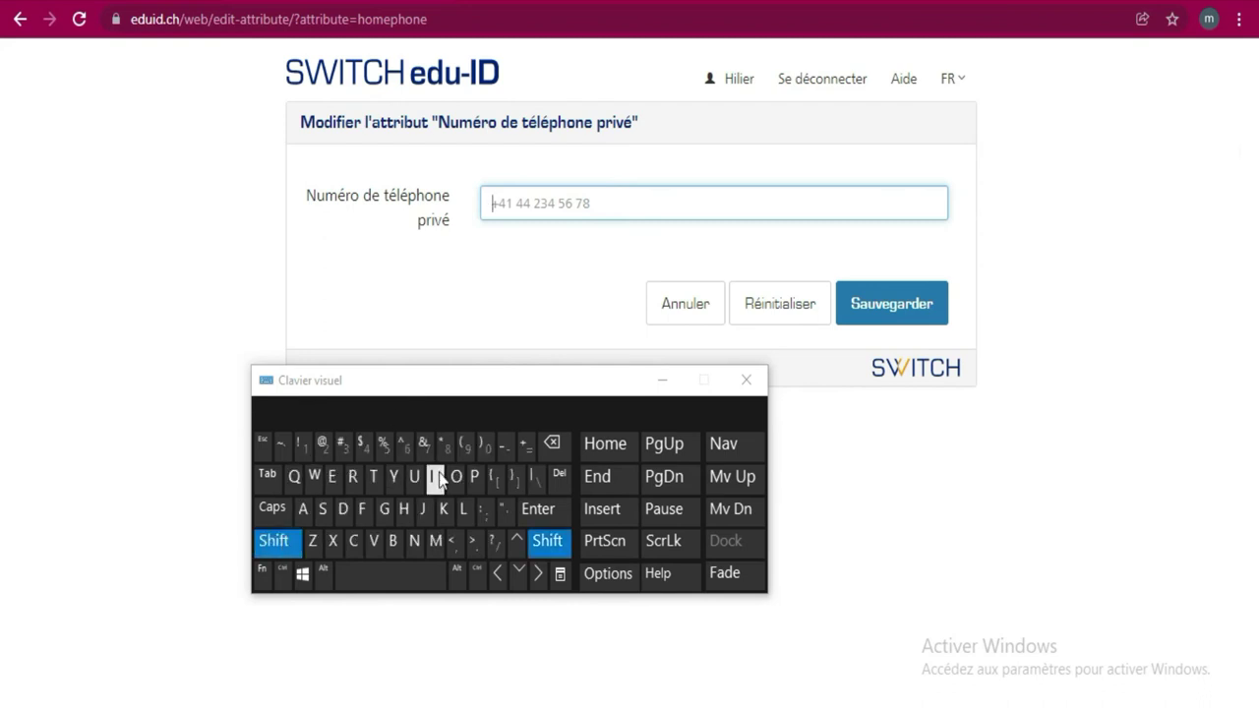
{"action": "left_click", "coordinate": [527, 455]}
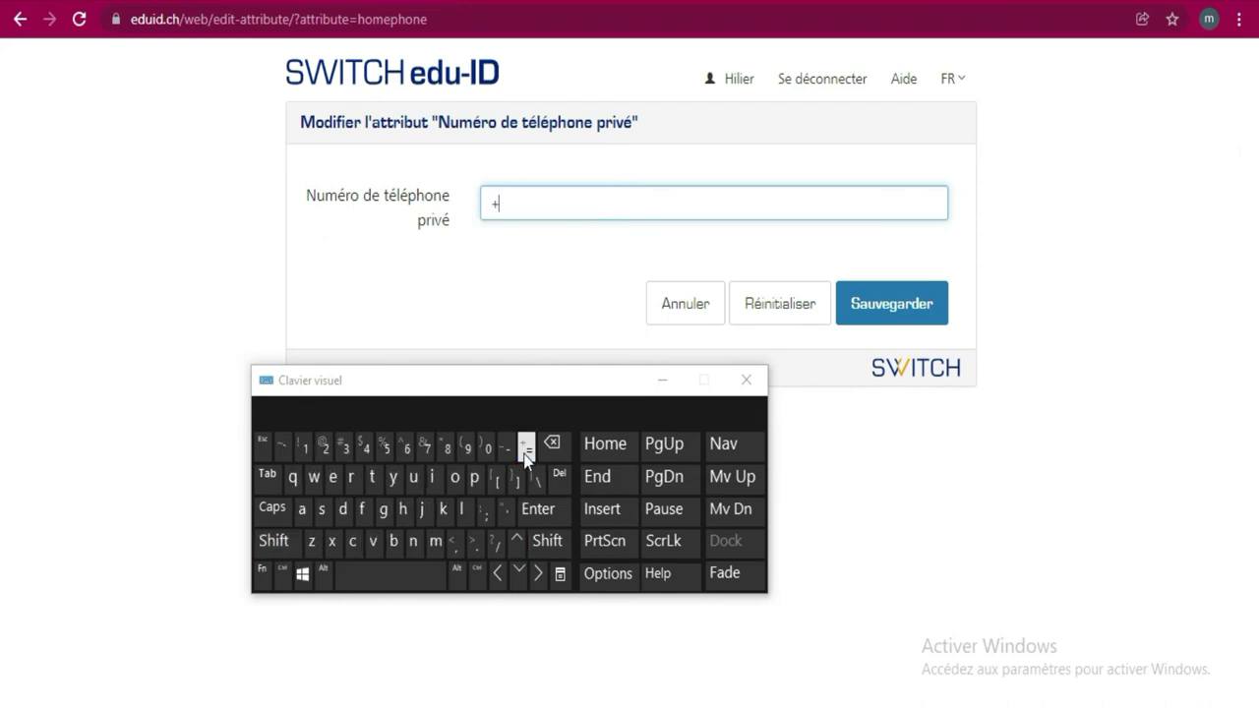
{"action": "left_click", "coordinate": [324, 450]}
{"action": "left_click", "coordinate": [388, 450]}
{"action": "left_click", "coordinate": [430, 448]}
{"action": "left_click", "coordinate": [447, 451]}
{"action": "left_click", "coordinate": [468, 449]}
{"action": "left_click", "coordinate": [488, 449]}
{"action": "left_click", "coordinate": [488, 450]}
{"action": "left_click", "coordinate": [385, 450]}
{"action": "left_click", "coordinate": [386, 451]}
{"action": "left_click", "coordinate": [934, 304]}
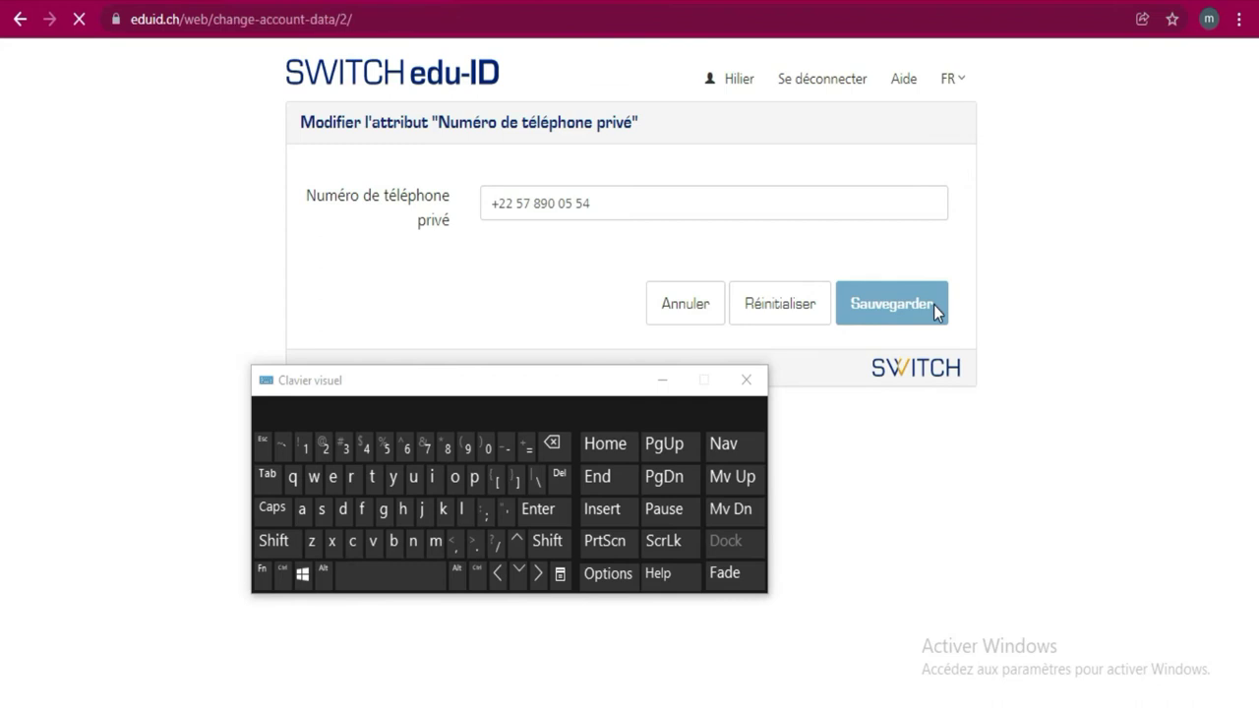
Start adding the mobile phone number in the personal data
{"action": "scroll", "coordinate": [935, 312], "scroll_direction": "down", "scroll_amount": 10}
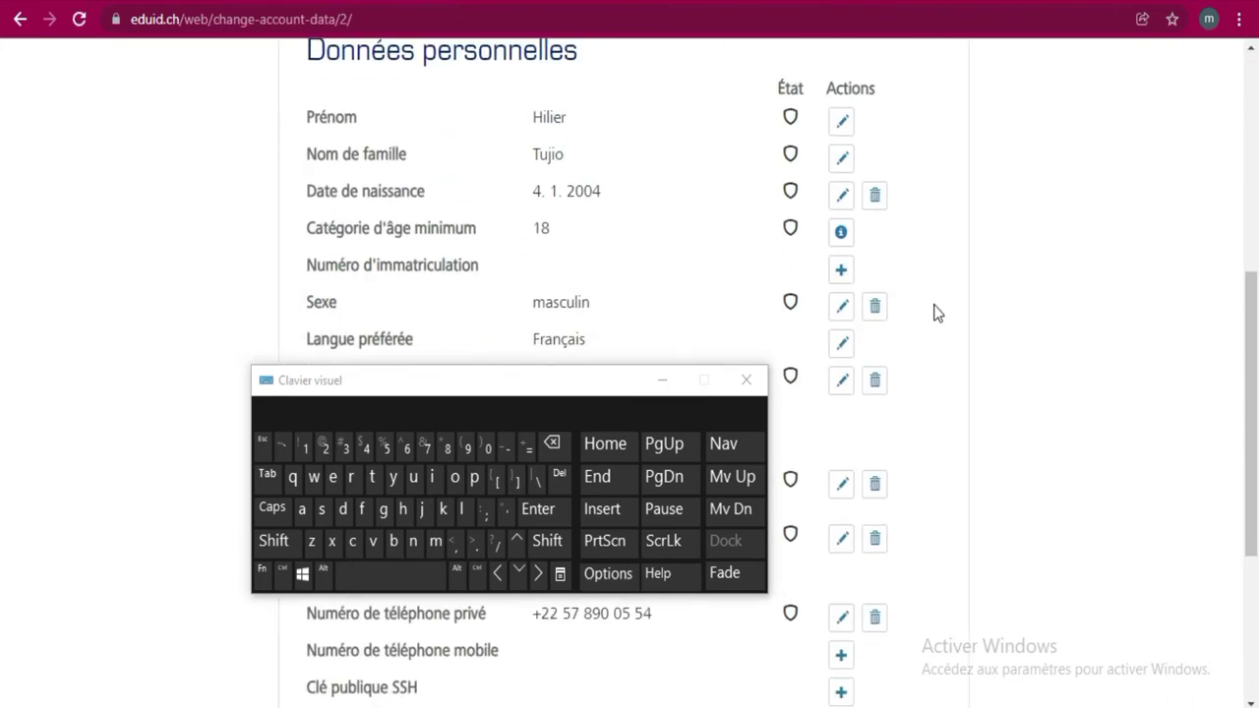
{"action": "scroll", "coordinate": [935, 312], "scroll_direction": "down", "scroll_amount": 1}
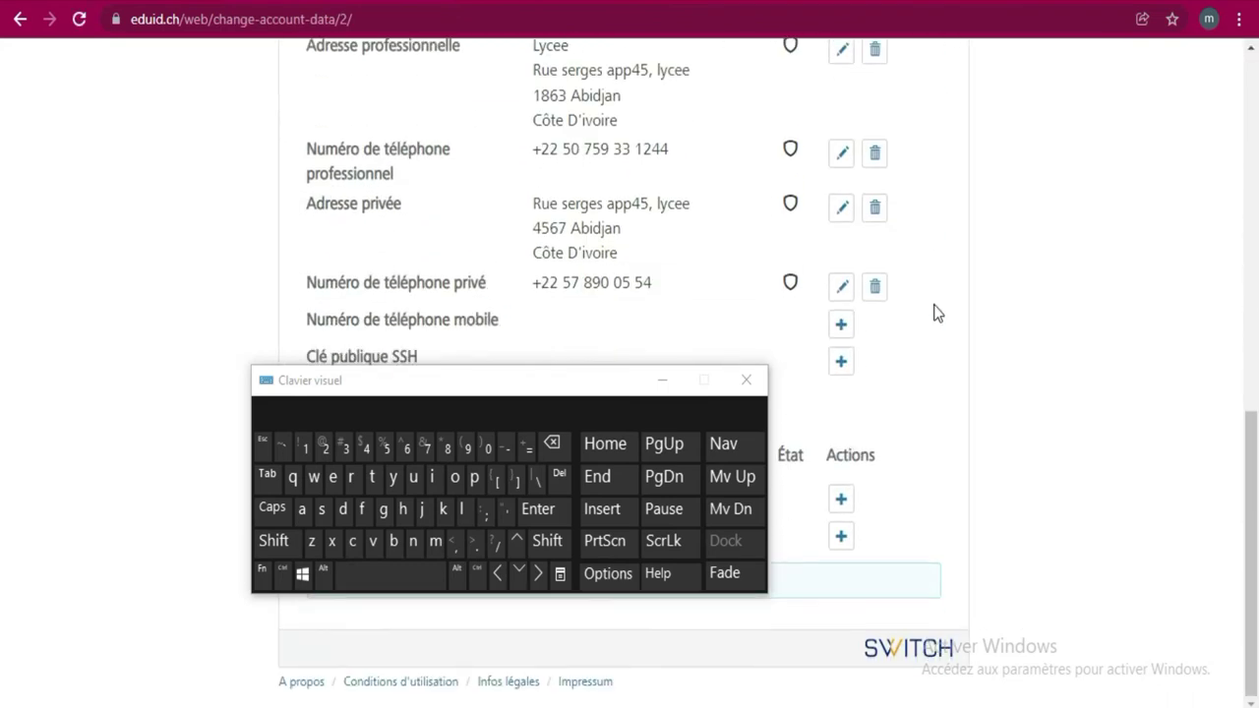
{"action": "left_click_drag", "start_coordinate": [560, 376], "coordinate": [644, 488]}
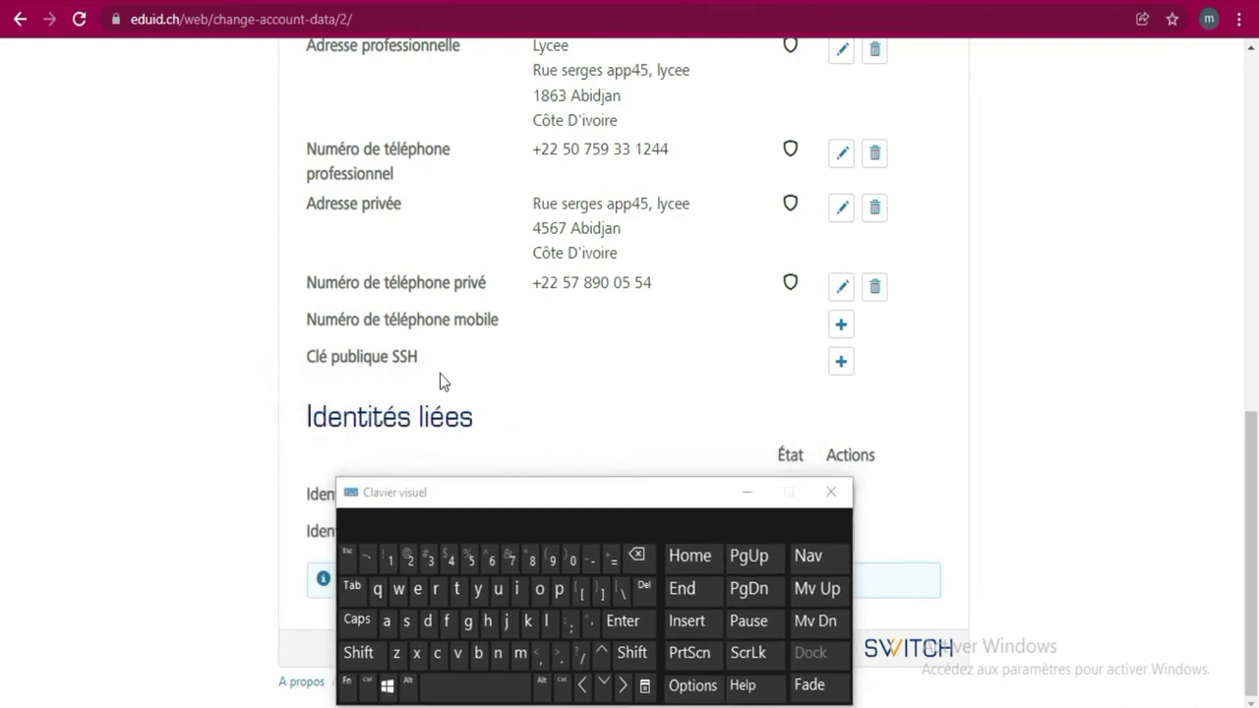
{"action": "left_click", "coordinate": [836, 326]}
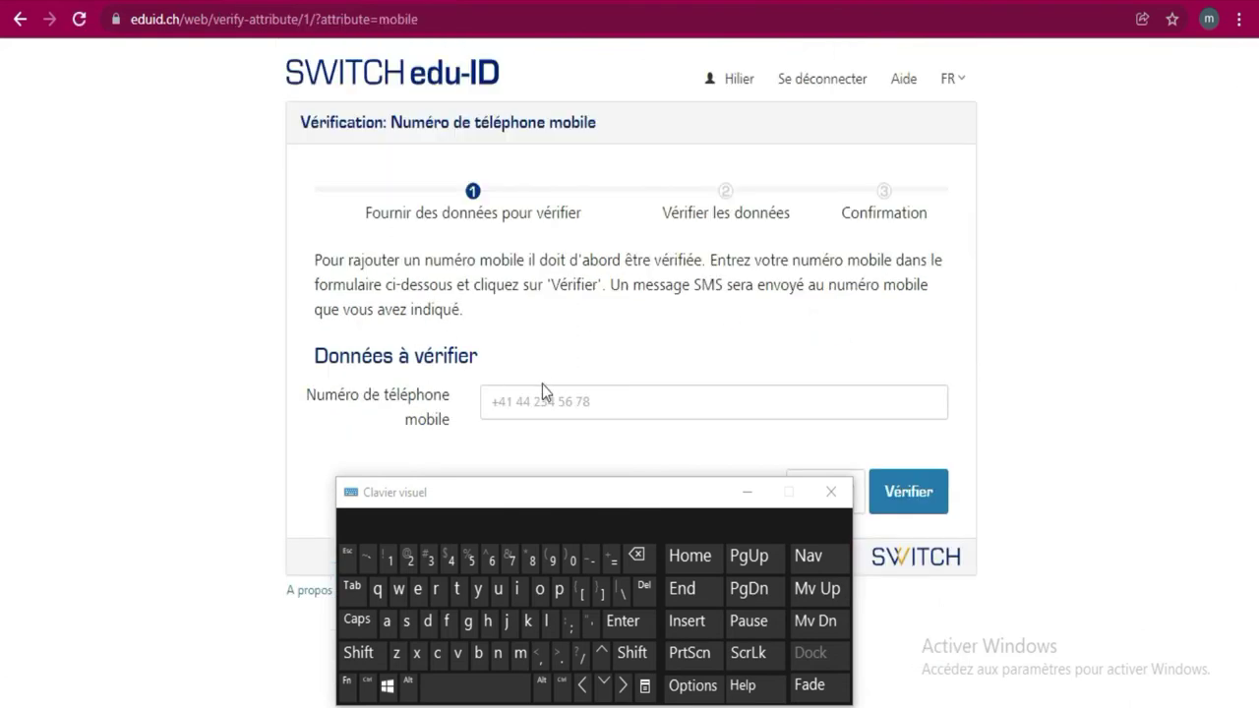
Enter the mobile phone number in international format and submit it for verification by SMS
{"action": "left_click", "coordinate": [541, 391]}
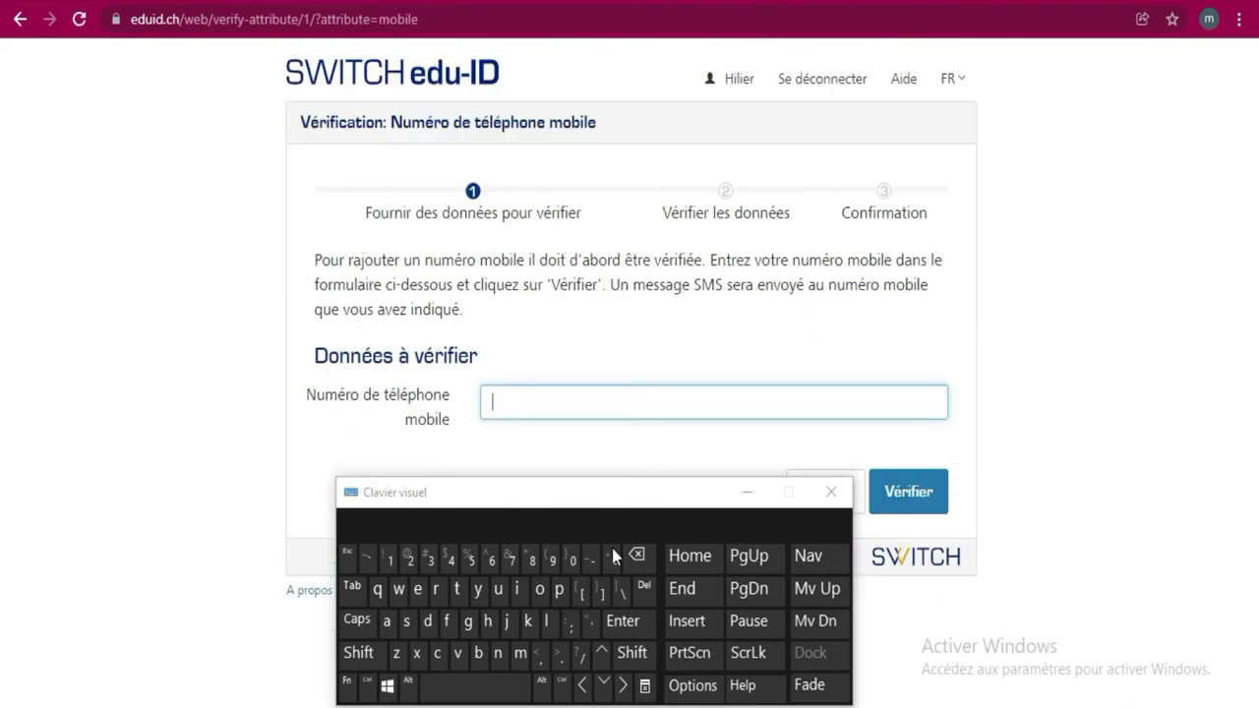
{"action": "left_click", "coordinate": [357, 652]}
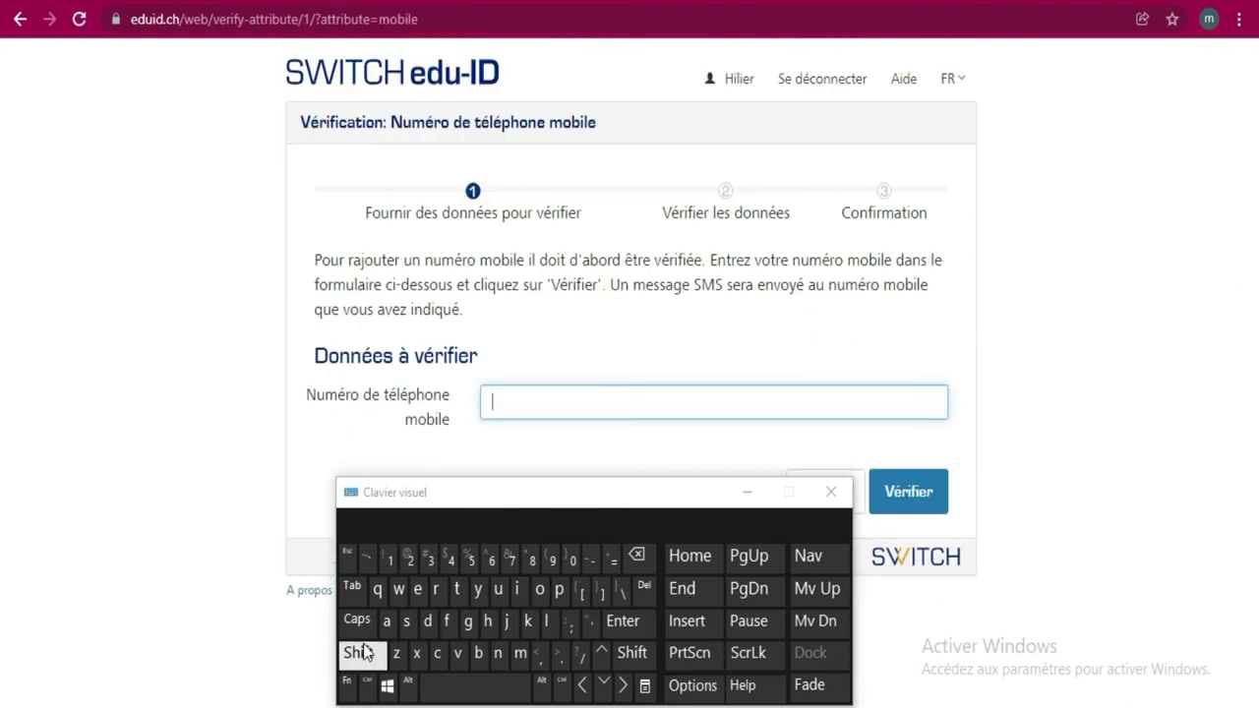
{"action": "left_click", "coordinate": [611, 563]}
{"action": "left_click", "coordinate": [411, 560]}
{"action": "left_click", "coordinate": [411, 561]}
{"action": "left_click", "coordinate": [470, 558]}
{"action": "left_click", "coordinate": [511, 561]}
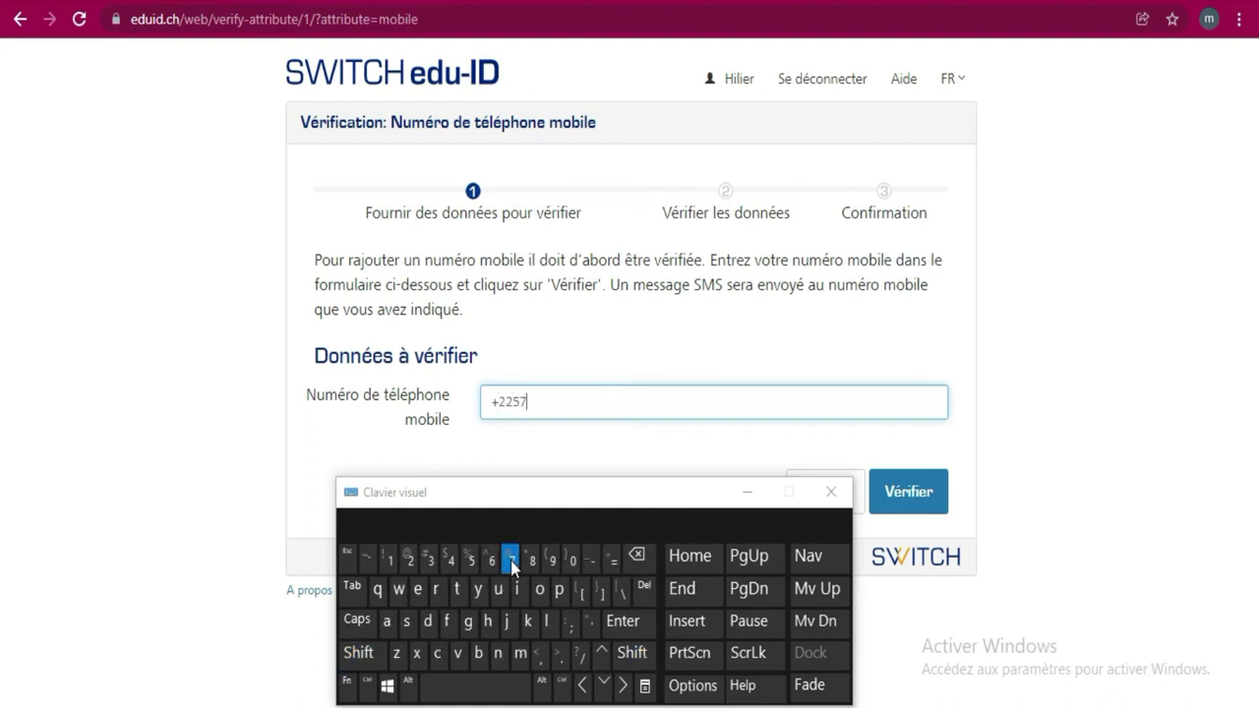
{"action": "left_click", "coordinate": [532, 560]}
{"action": "left_click", "coordinate": [572, 561]}
{"action": "left_click", "coordinate": [572, 560]}
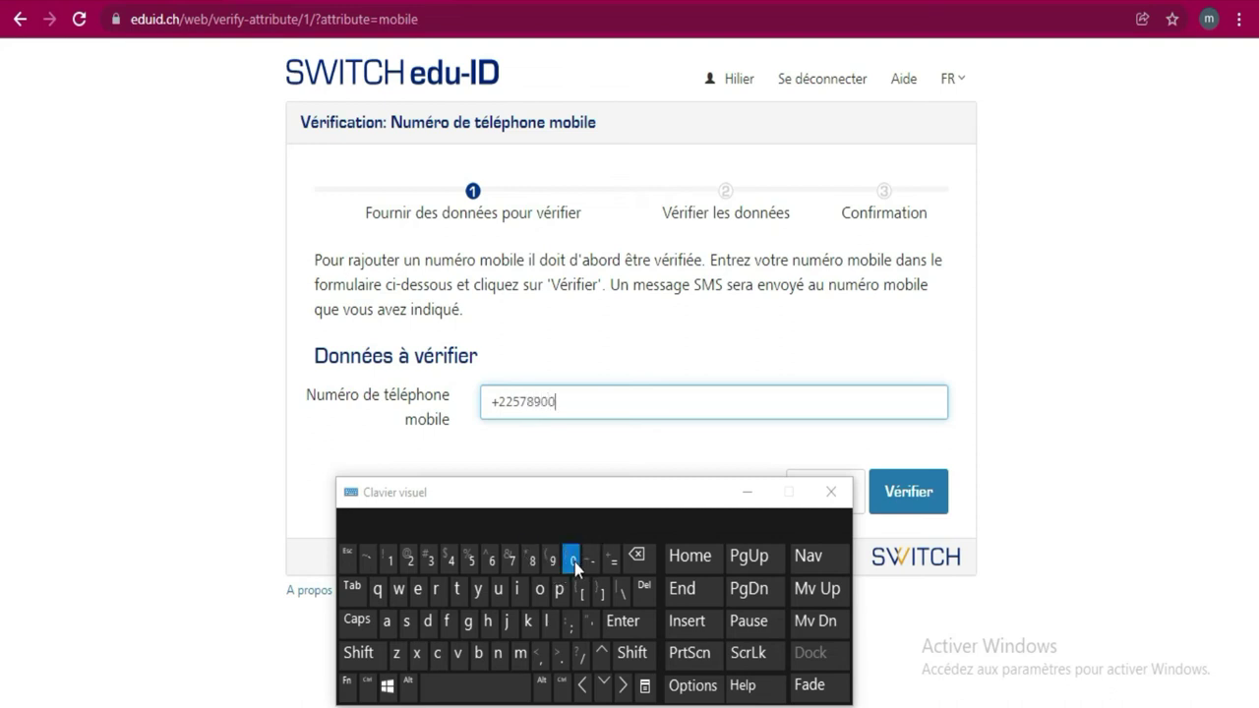
{"action": "left_click", "coordinate": [414, 560]}
{"action": "left_click", "coordinate": [472, 562]}
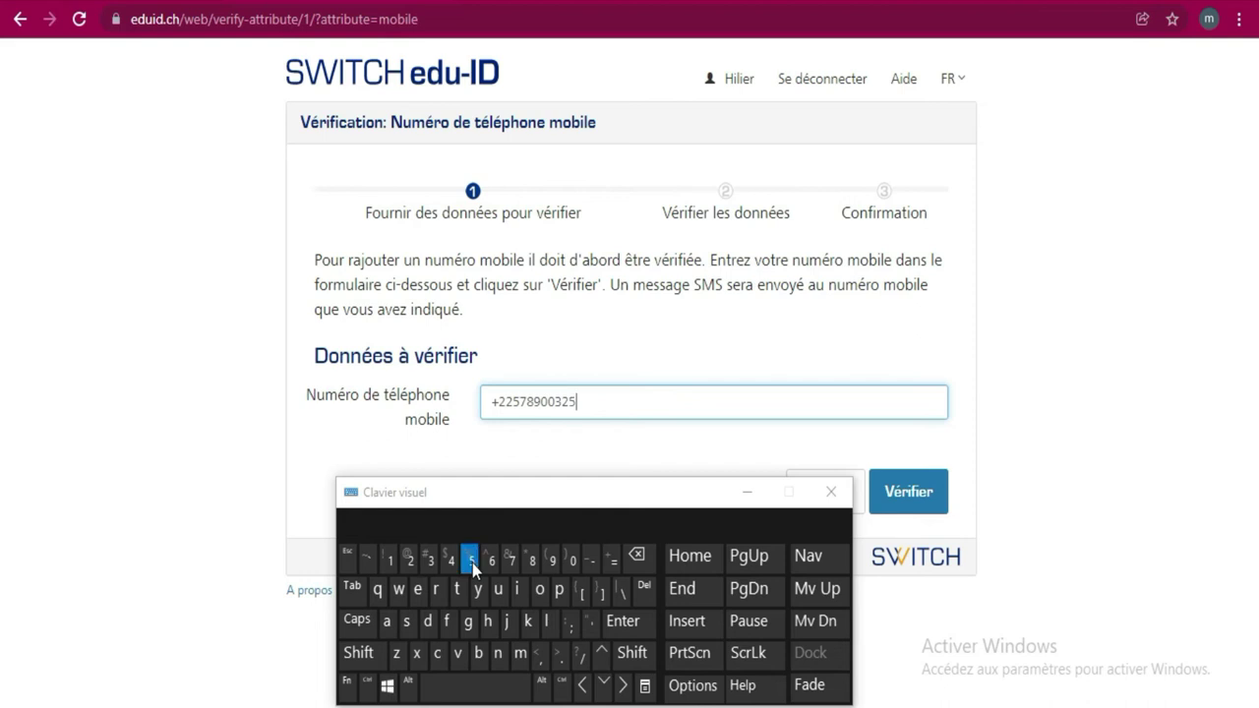
{"action": "left_click", "coordinate": [944, 500]}
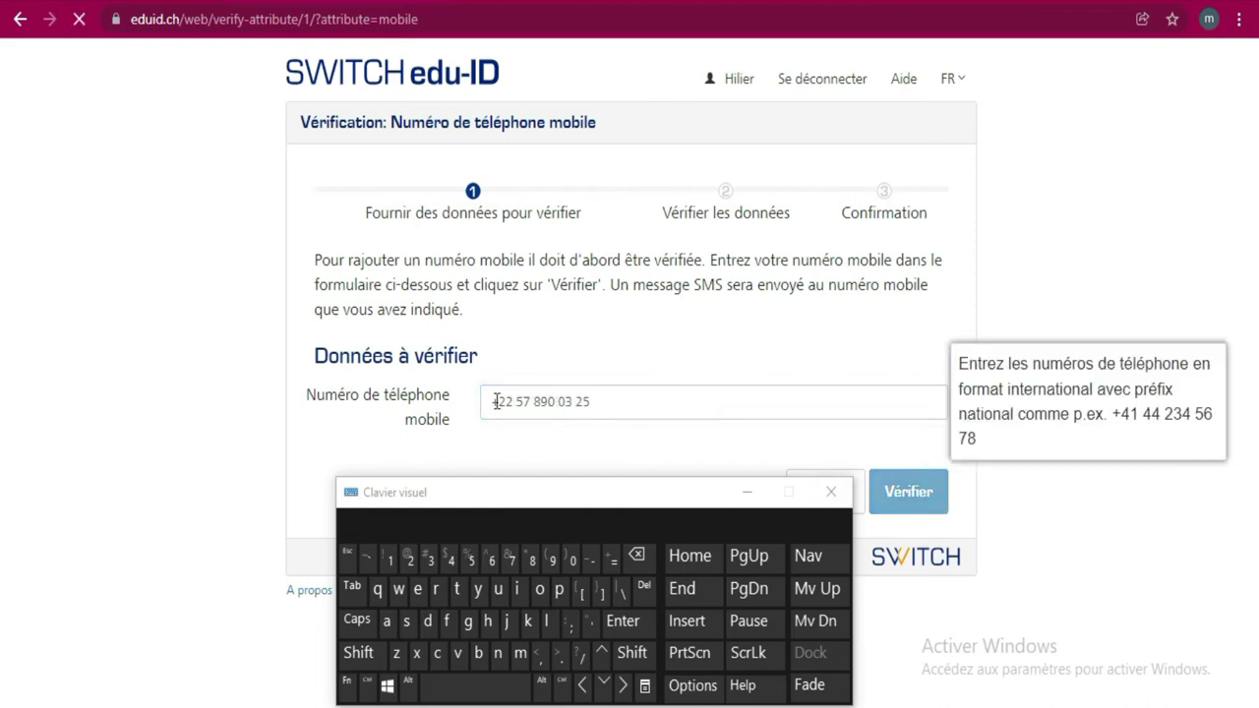
Return from the verification code page to the mobile number form and clear the number entered there
{"action": "left_click", "coordinate": [597, 356]}
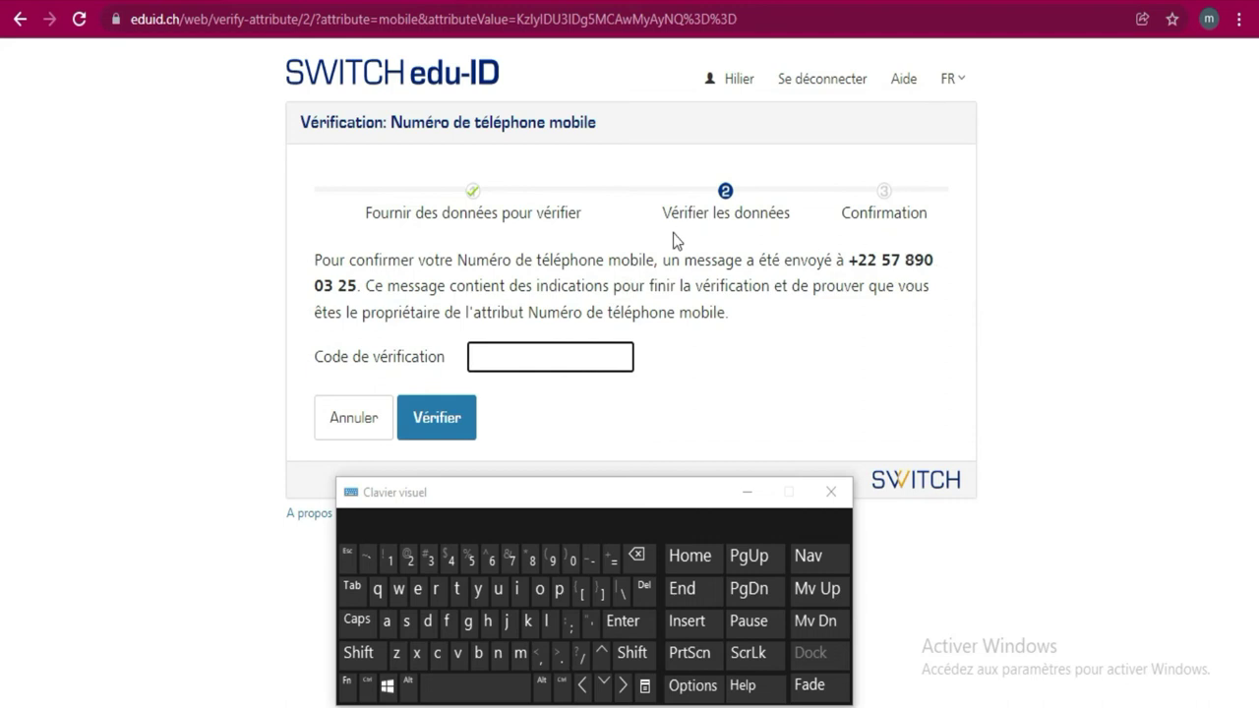
{"action": "left_click", "coordinate": [18, 24]}
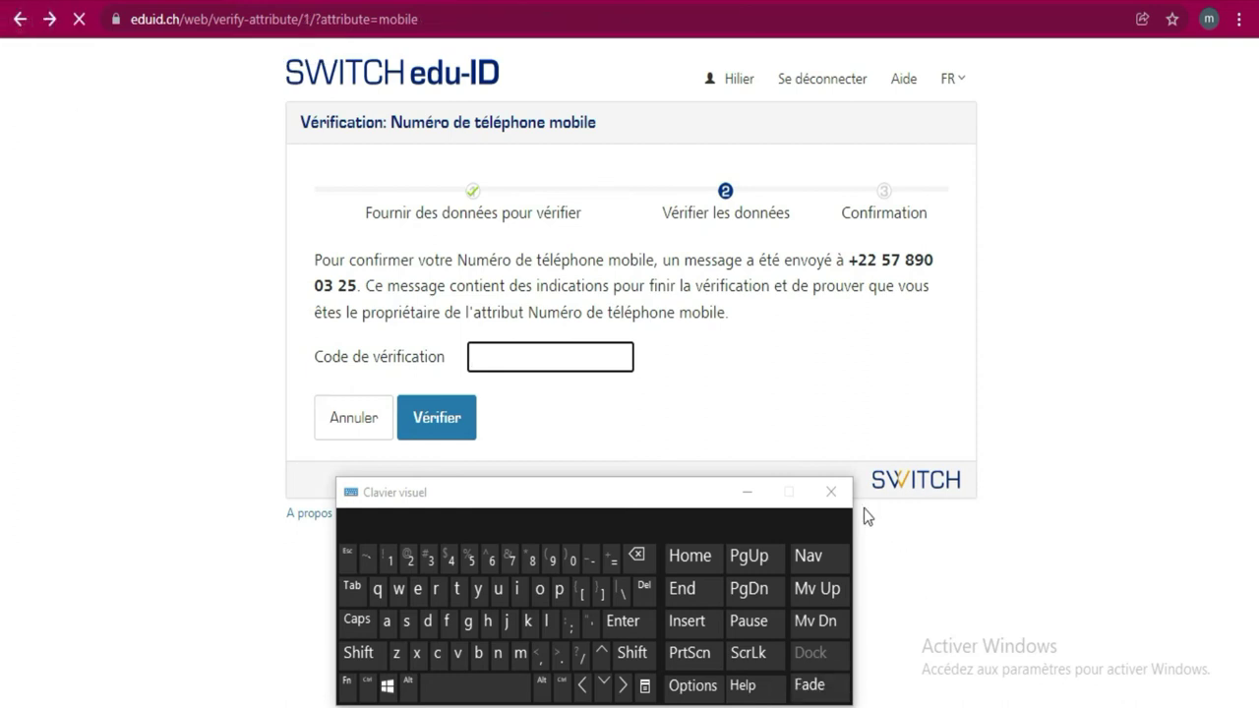
{"action": "left_click", "coordinate": [620, 390]}
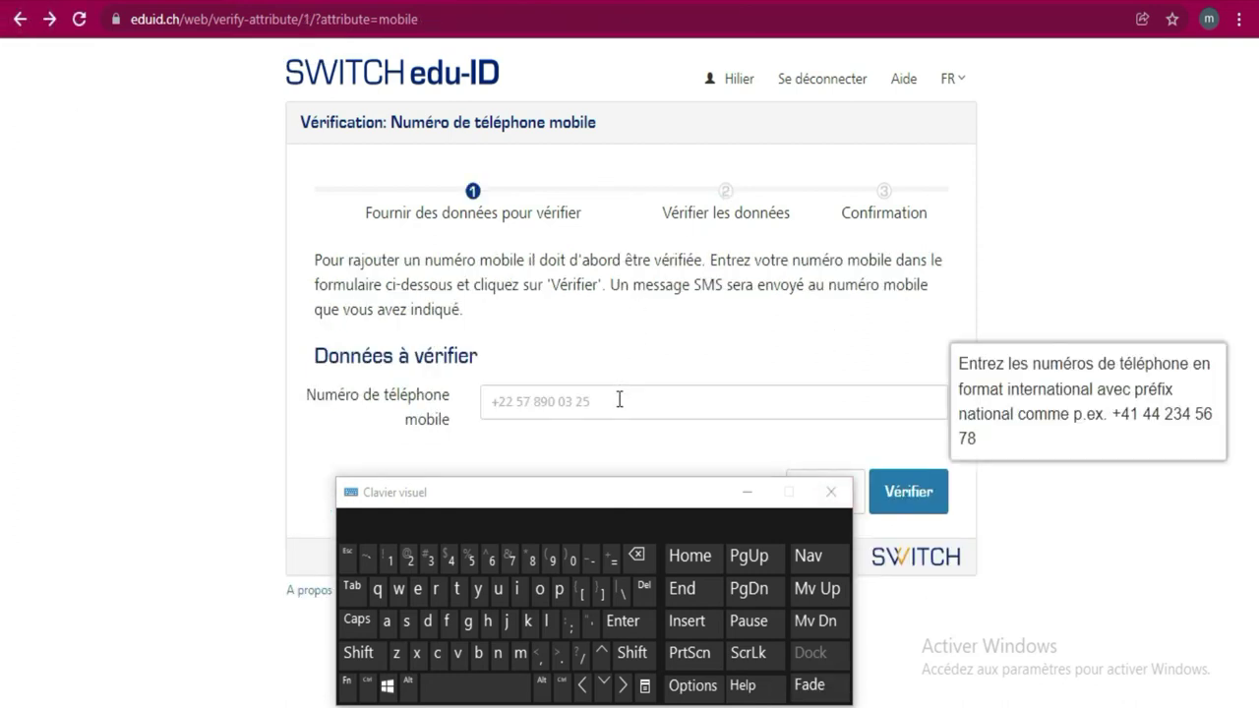
{"action": "left_click", "coordinate": [620, 399]}
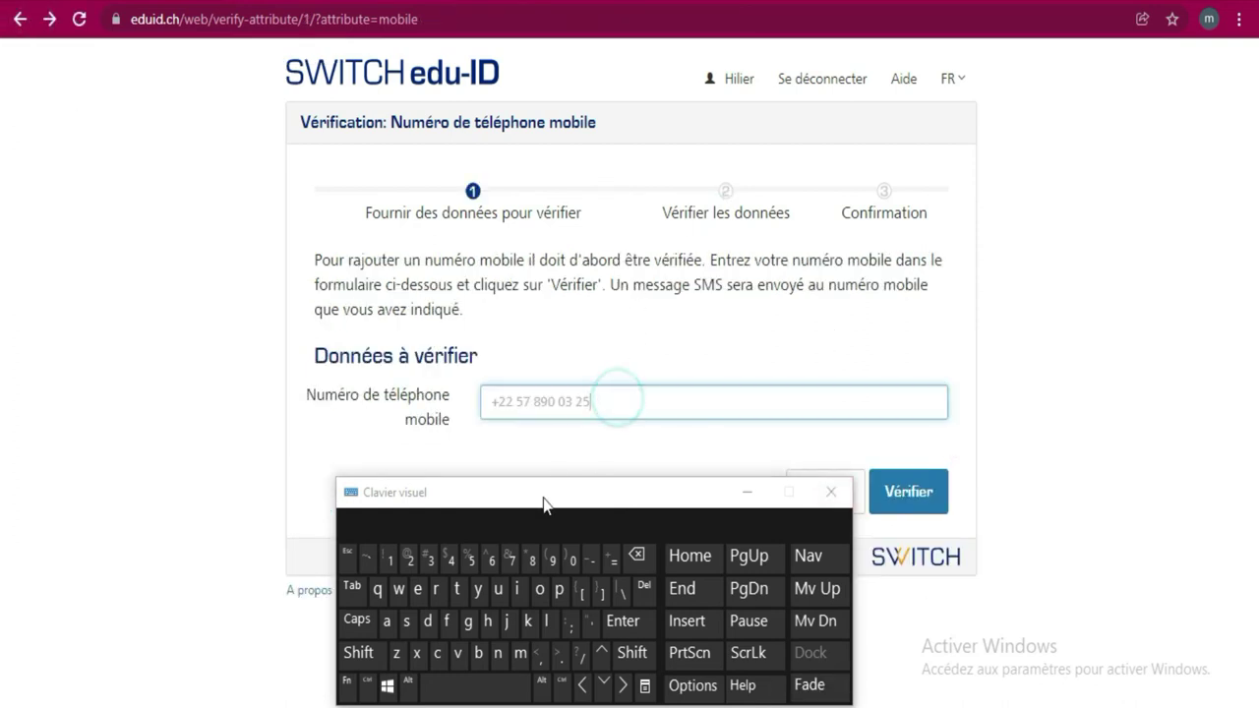
{"action": "left_click", "coordinate": [368, 657]}
{"action": "left_click", "coordinate": [593, 558]}
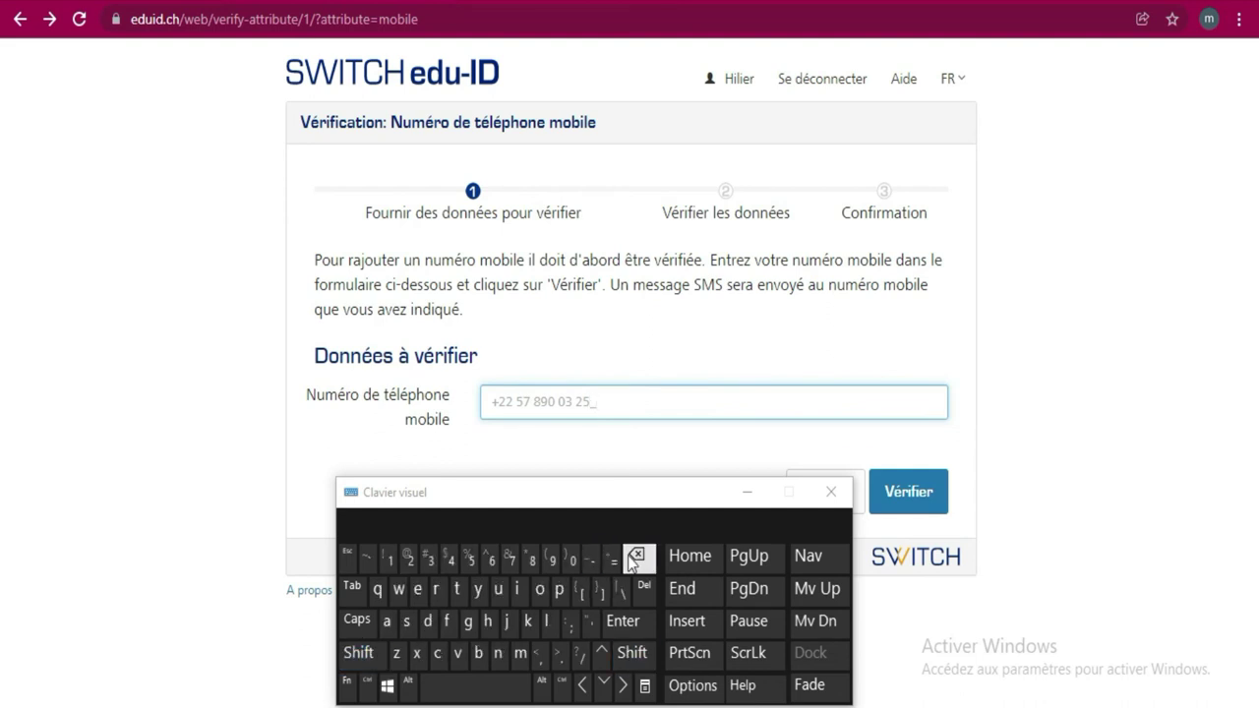
{"action": "left_click", "coordinate": [358, 653]}
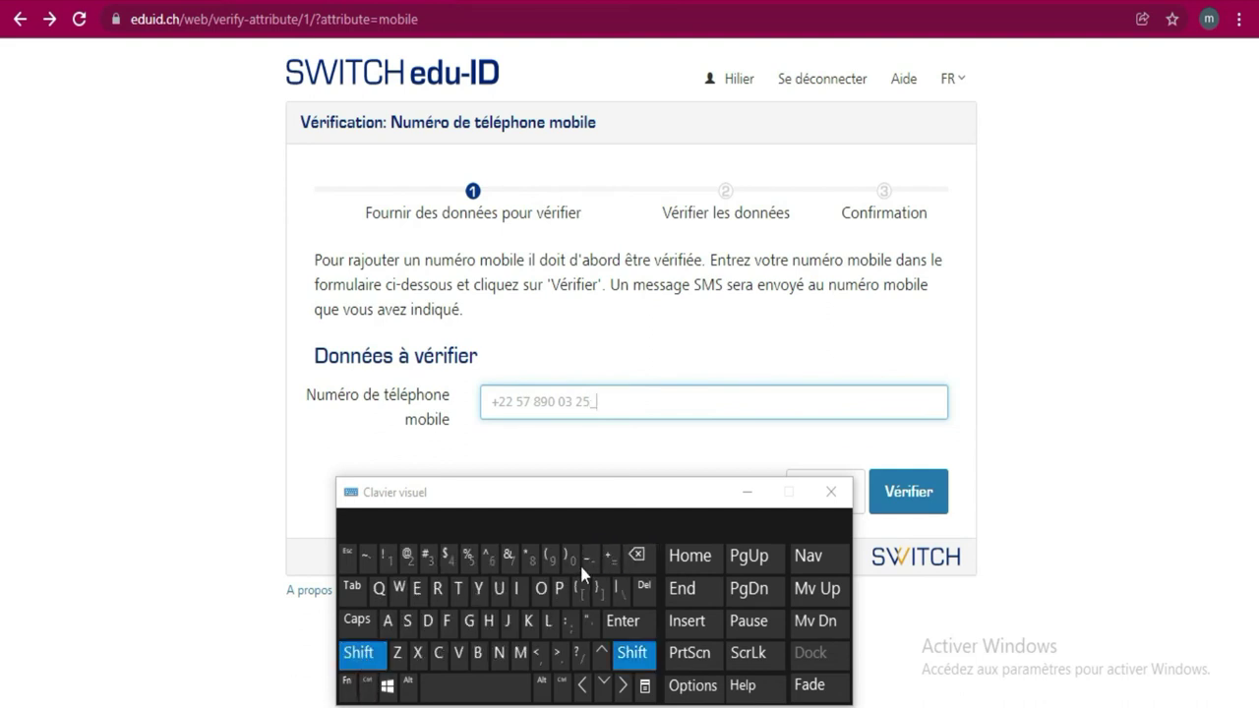
{"action": "left_click", "coordinate": [610, 558]}
{"action": "left_click", "coordinate": [637, 556]}
{"action": "left_click_drag", "start_coordinate": [651, 557], "coordinate": [651, 557]}
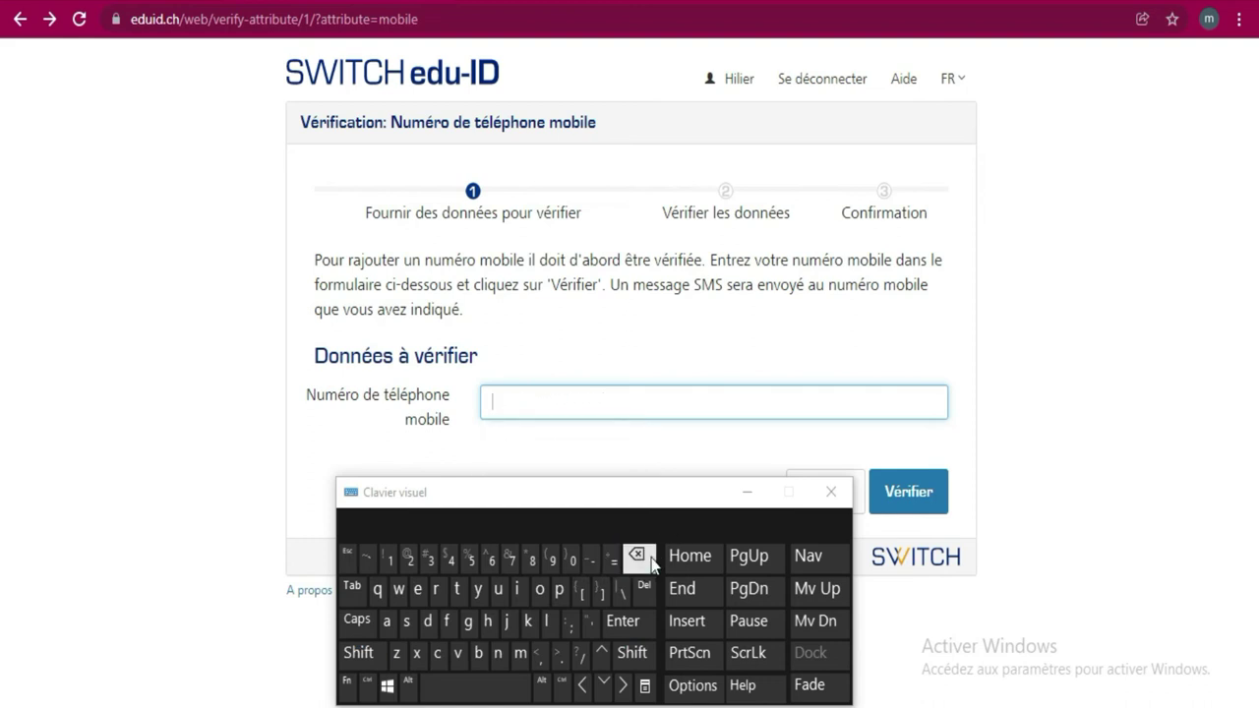
Enter a different mobile phone number in international format with its country prefix
{"action": "left_click", "coordinate": [358, 653]}
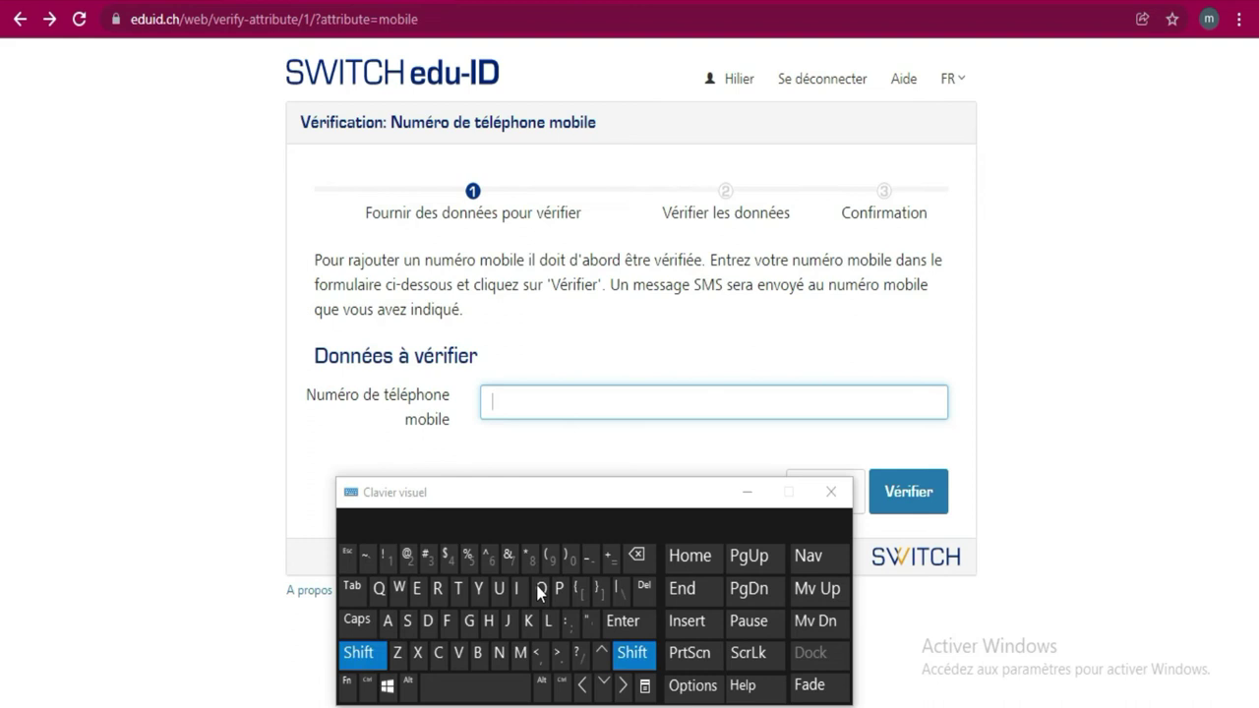
{"action": "left_click", "coordinate": [610, 560]}
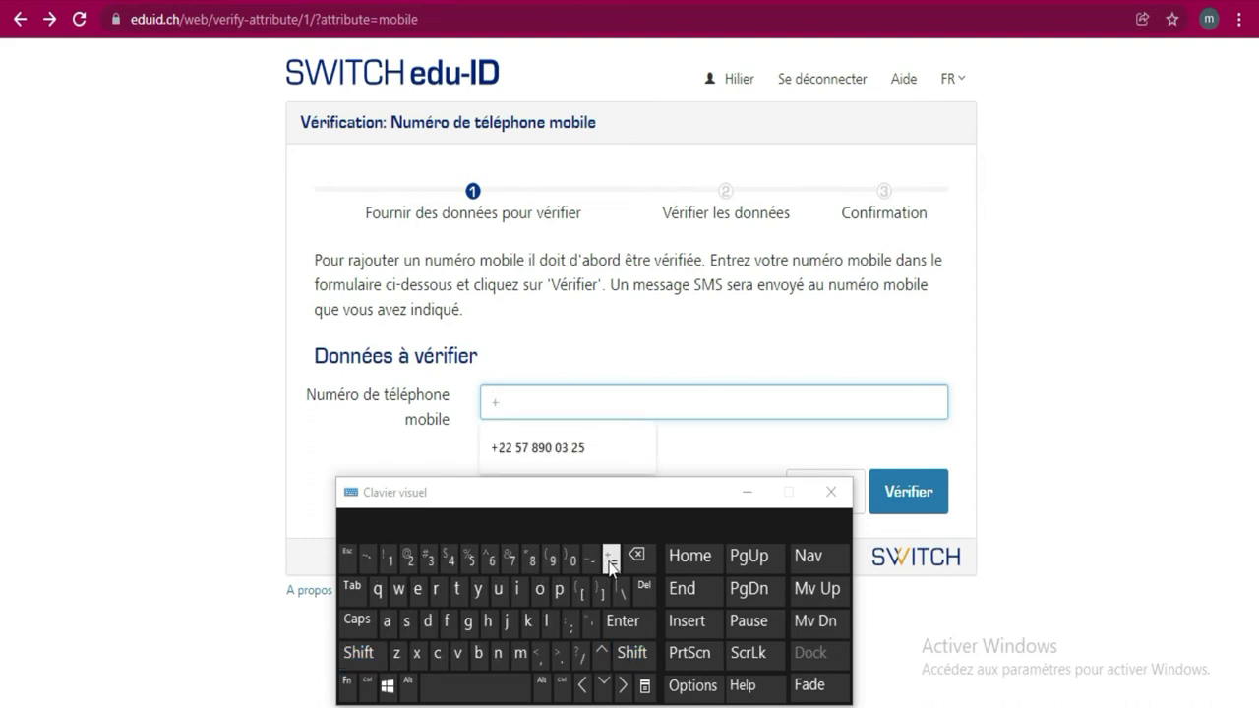
{"action": "left_click", "coordinate": [510, 560]}
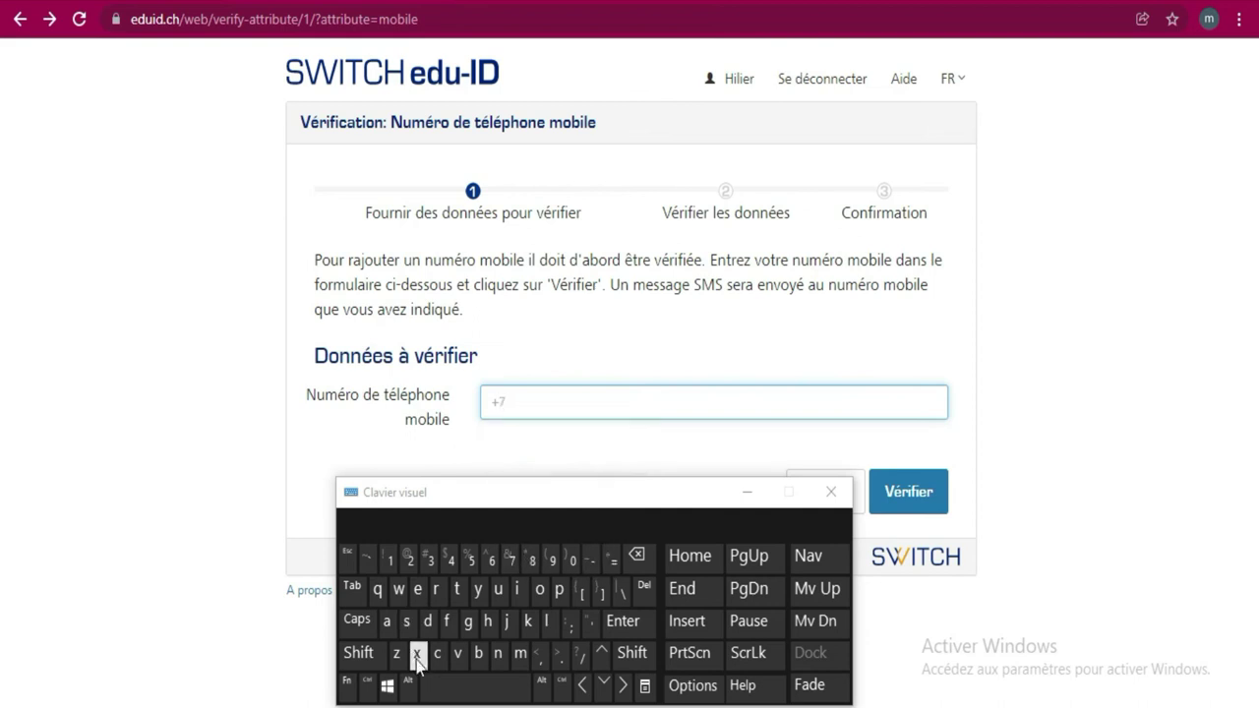
{"action": "mouse_move", "coordinate": [1180, 595]}
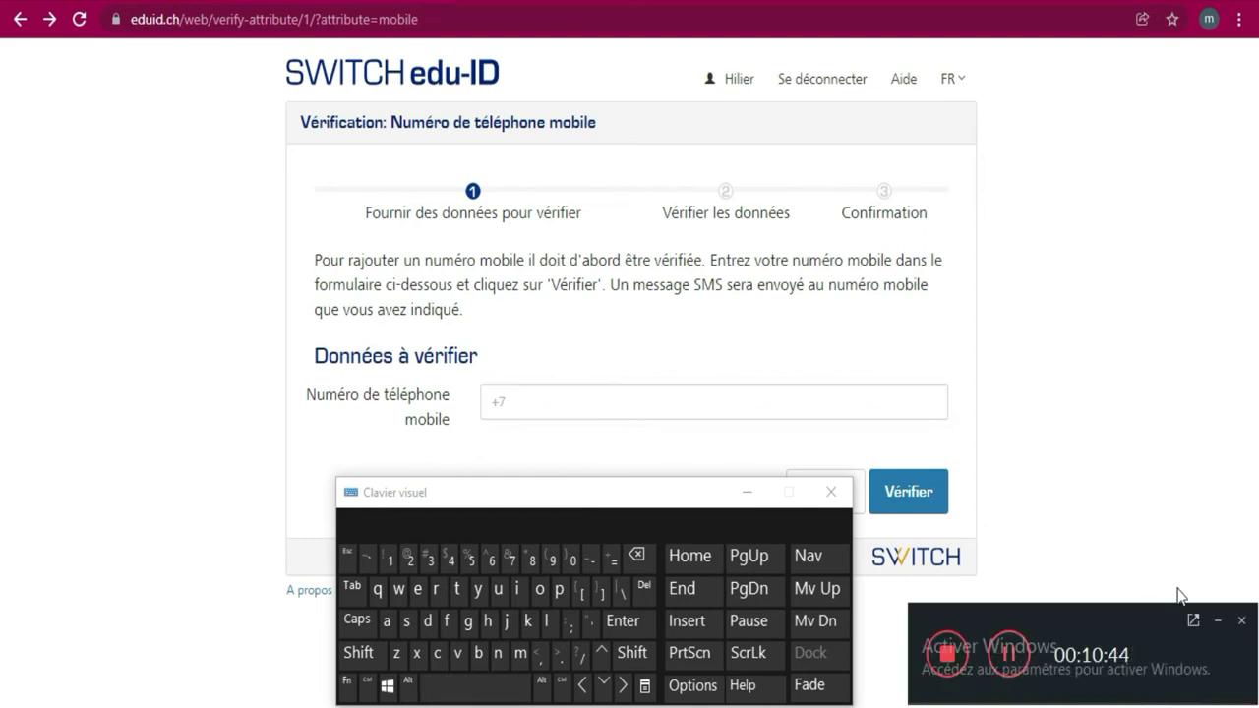
{"action": "left_click", "coordinate": [1217, 621]}
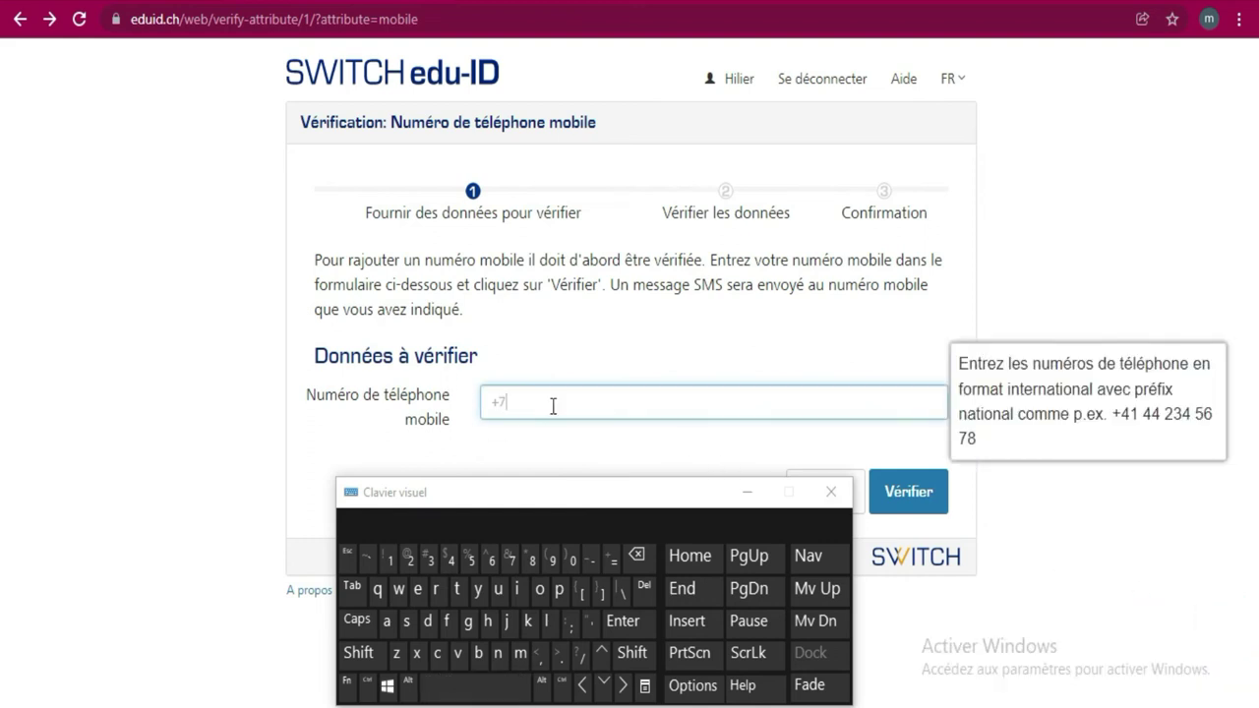
{"action": "left_click", "coordinate": [553, 561]}
{"action": "left_click", "coordinate": [531, 560]}
{"action": "left_click", "coordinate": [555, 564]}
{"action": "left_click", "coordinate": [572, 564]}
{"action": "left_click", "coordinate": [454, 566]}
{"action": "left_click", "coordinate": [573, 560]}
{"action": "left_click", "coordinate": [517, 560]}
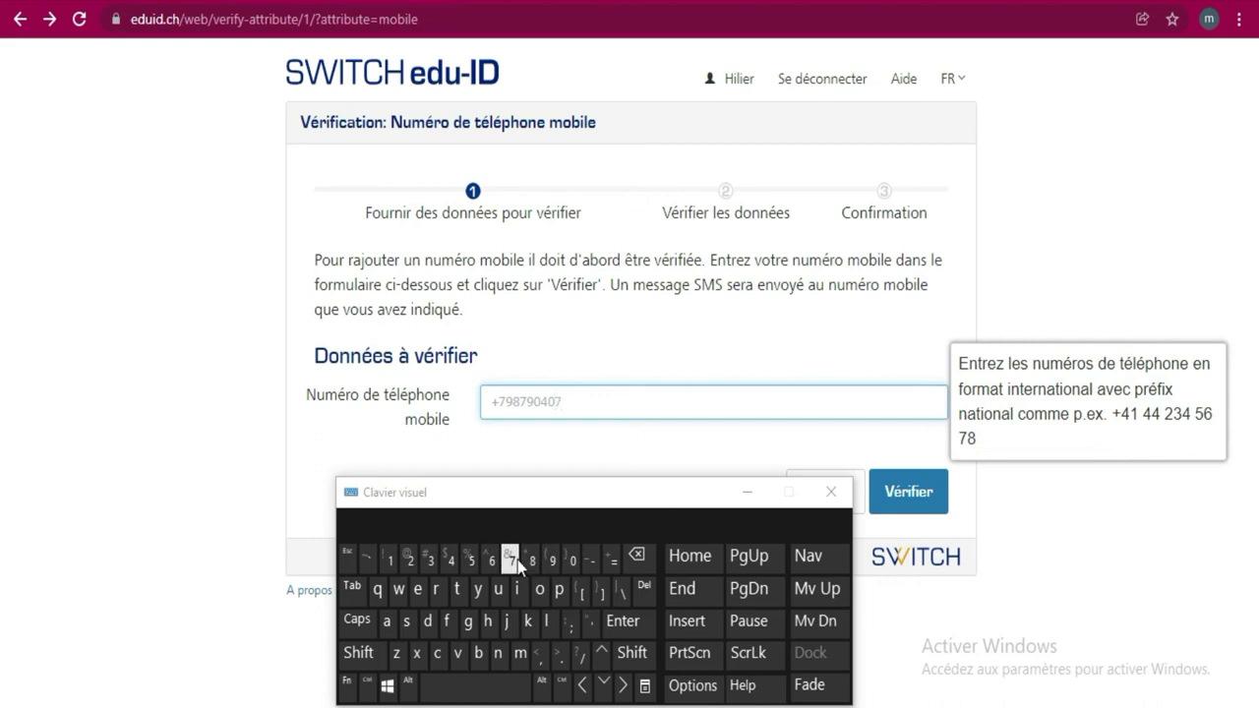